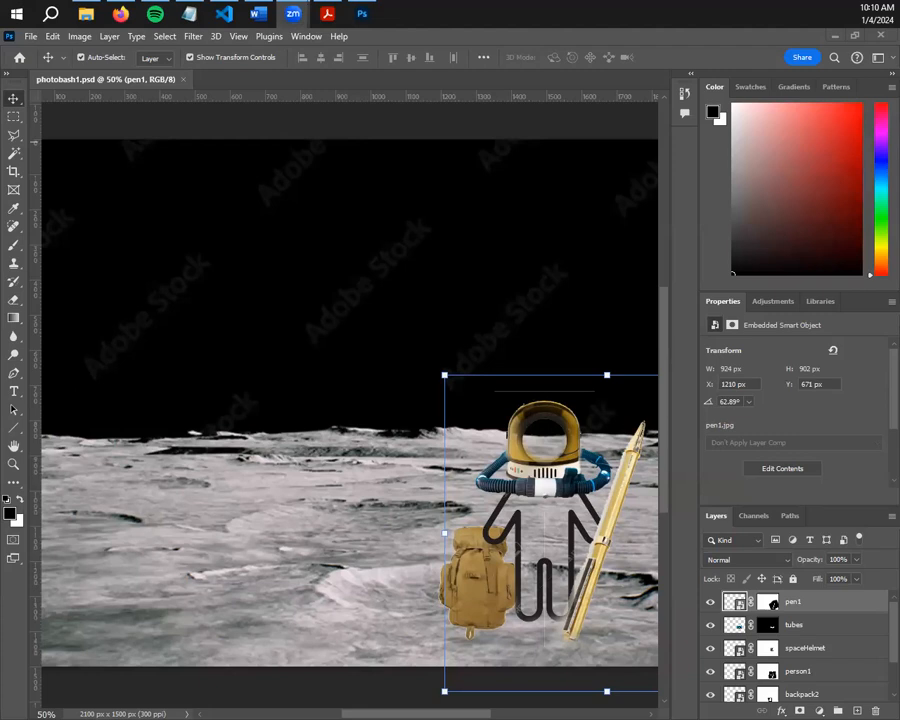
Enlarge the layer list until every layer down to Background is shown, with the astronaut figure in view
scroll(756, 610, "down", 2)
scroll(754, 600, "up", 2)
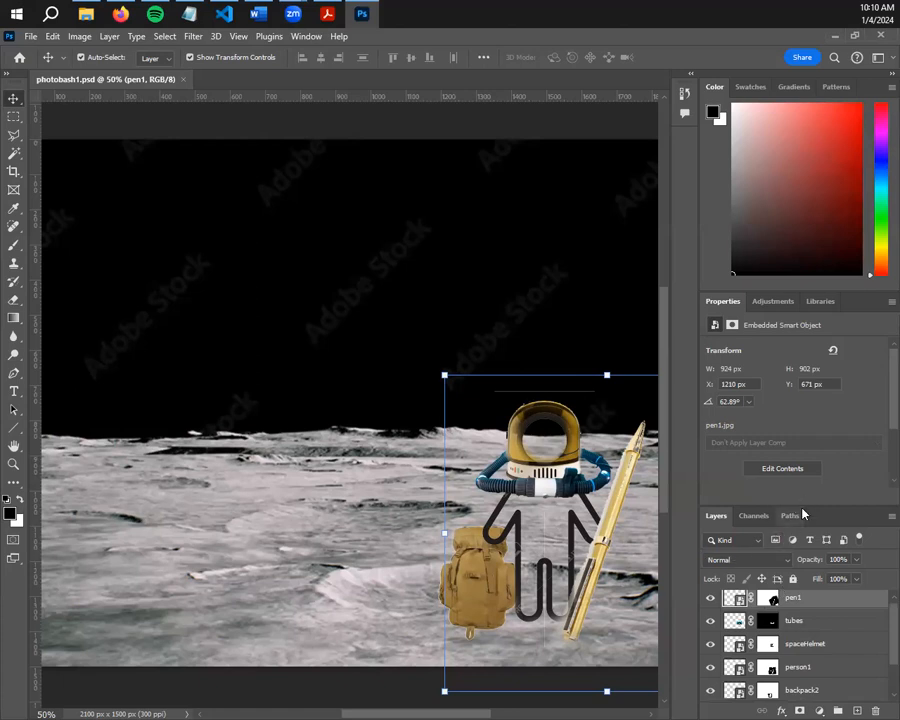
left_click_drag(810, 506, 794, 318)
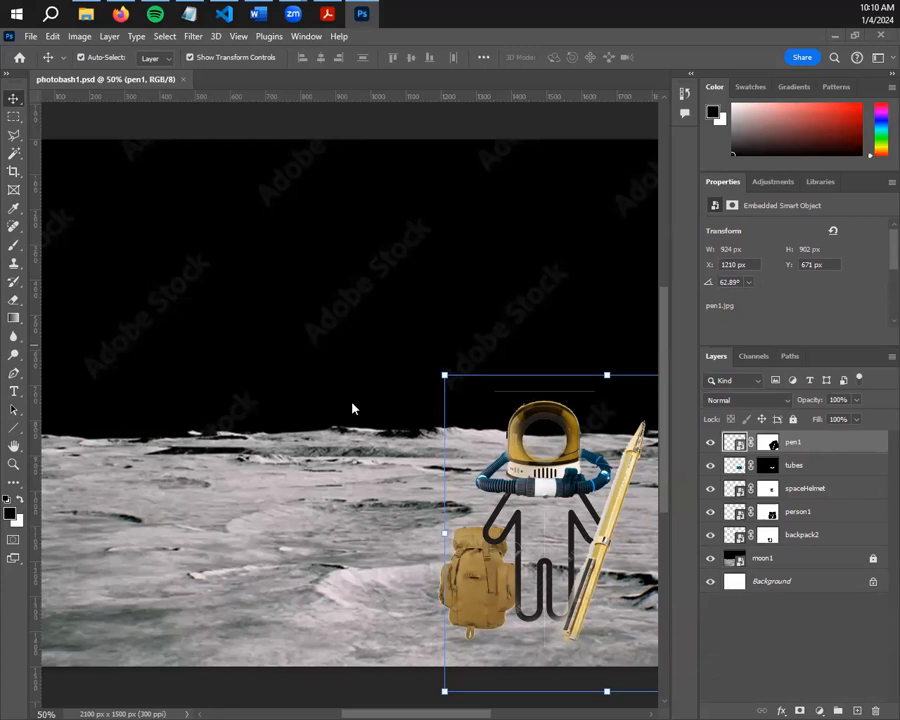
left_click_drag(341, 348, 545, 473)
left_click_drag(207, 400, 441, 511)
left_click_drag(360, 415, 283, 358)
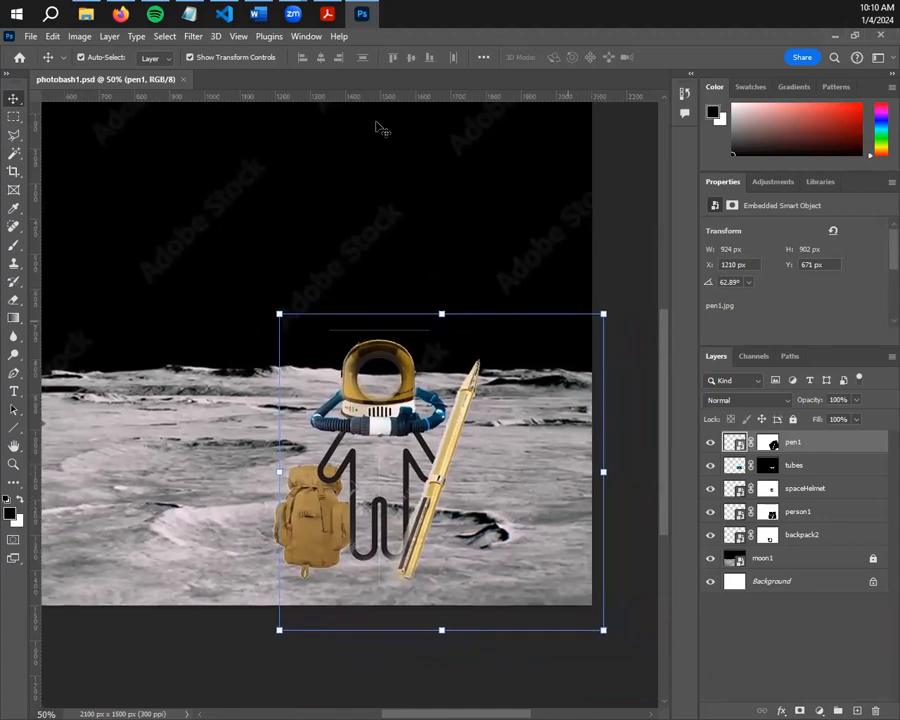
Switch to the Notepad lesson notes, highlight the "Layer modes" line under Intermediate Photobashing, and return to Photoshop
left_click(187, 13)
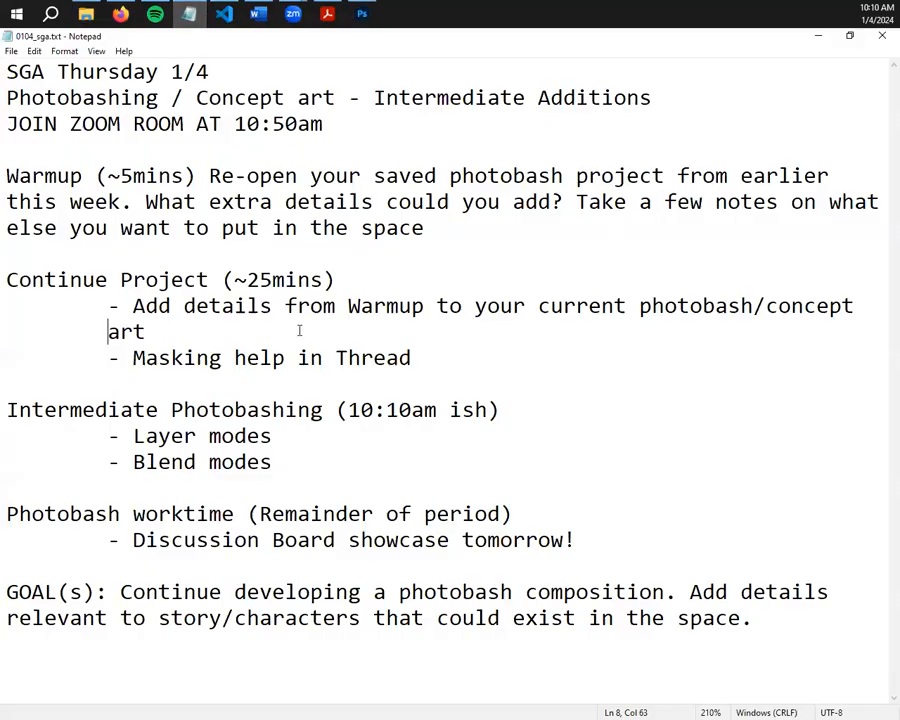
left_click(297, 438)
key("shift+Left")
key("shift+Left")
key("shift+Left")
key("shift+Left")
key("shift+Left")
key("shift+Left")
key("shift+Left")
key("shift+Left")
key("shift+Left")
key("shift+Left")
key("shift+Left")
key("shift+Left")
key("shift+Left")
key("shift+Left")
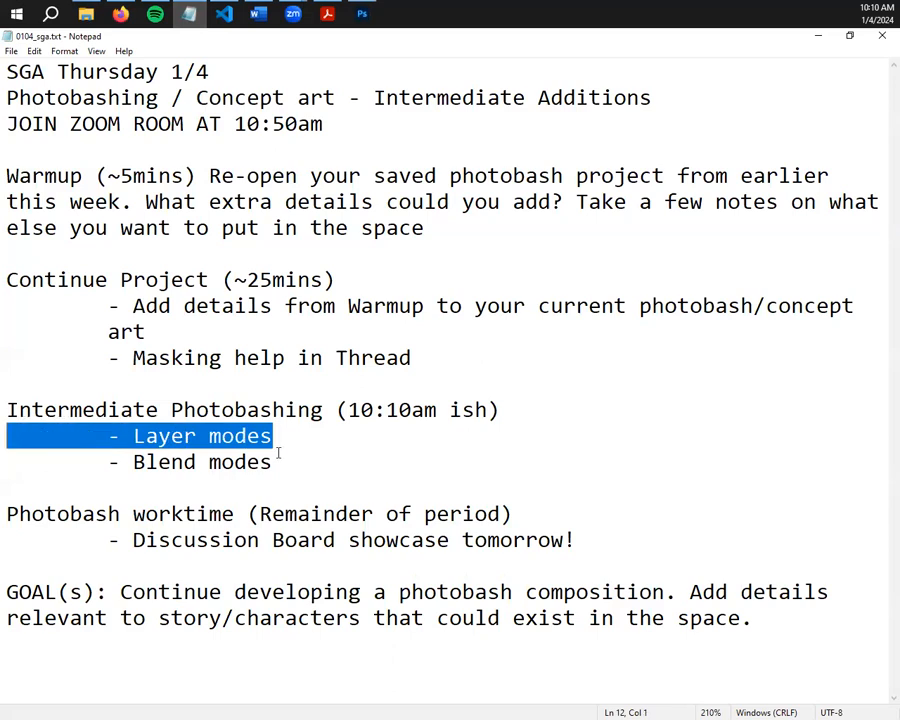
left_click(817, 37)
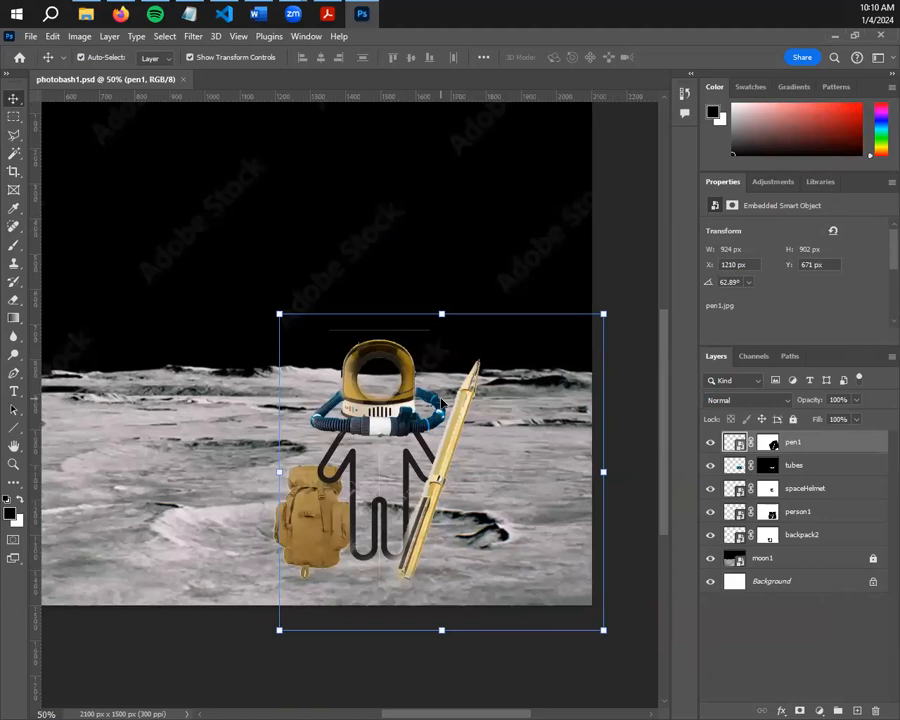
Try the Gradient Overlay and Outer Glow effects on the pen1 layer, and turn both off again
left_click(826, 652)
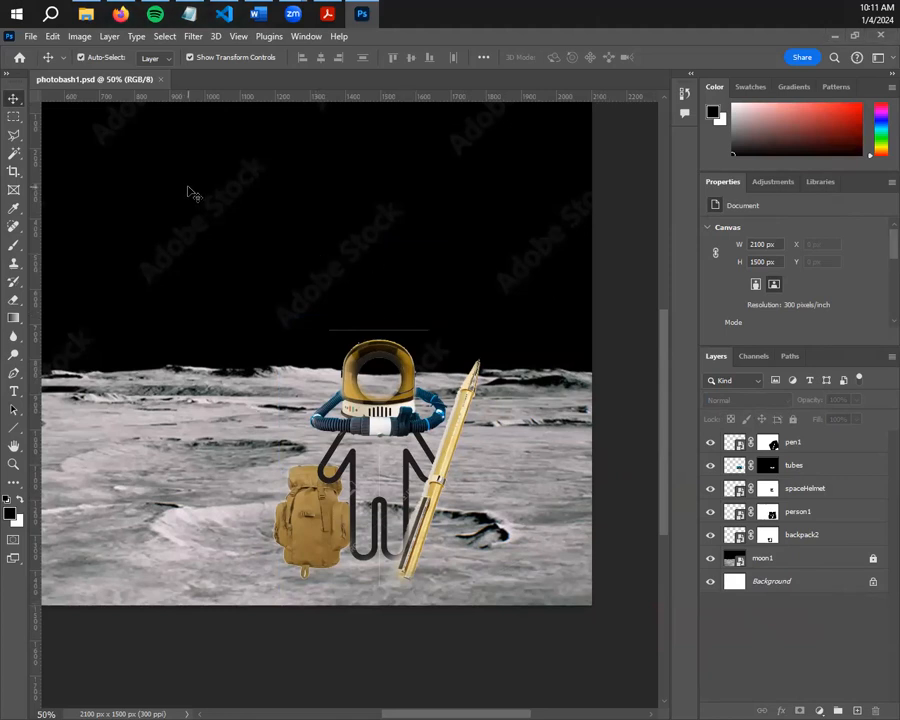
left_click(760, 444)
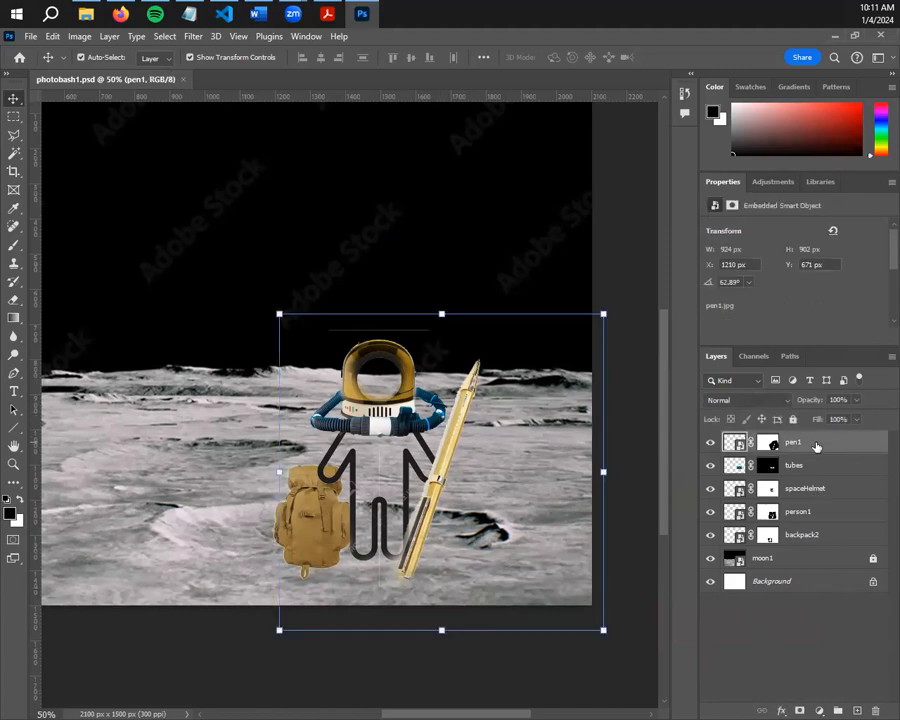
key("h")
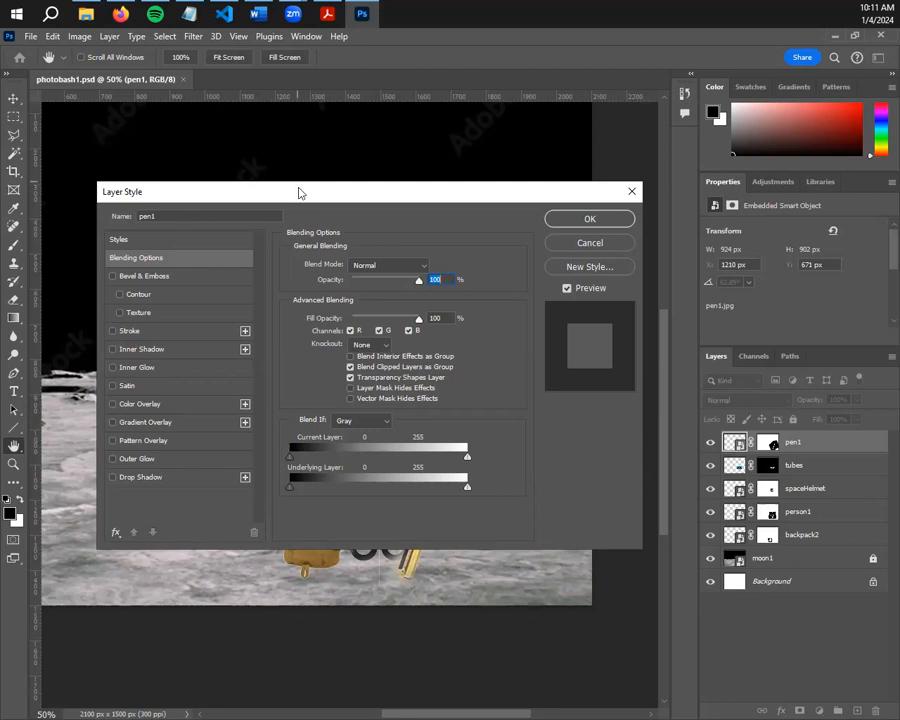
mouse_move(424, 197)
left_mouse_down()
mouse_move(420, 652)
mouse_move(410, 201)
left_mouse_up()
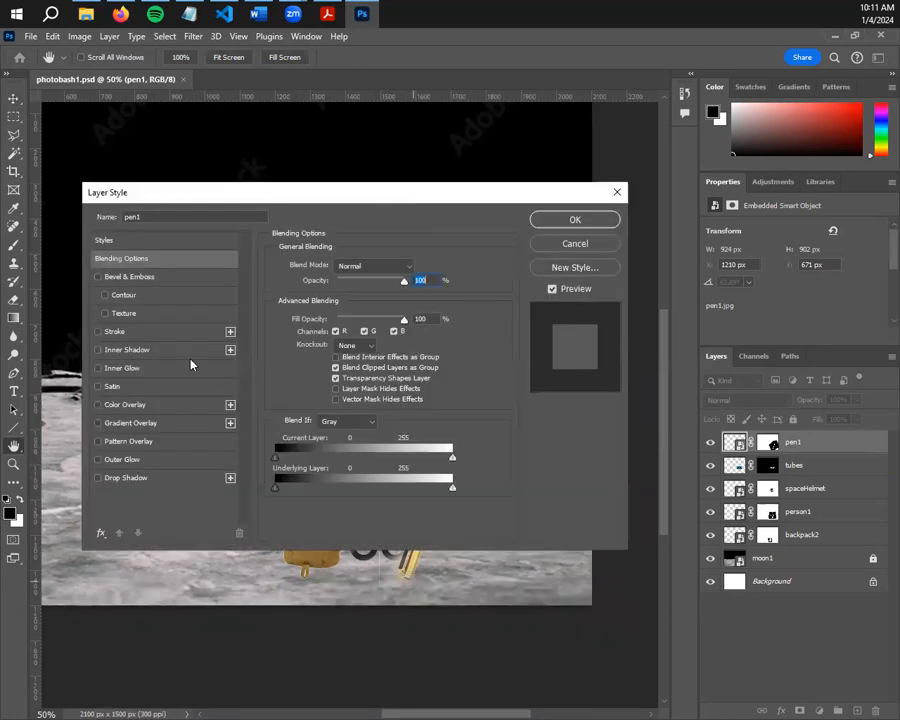
left_click(157, 425)
left_click(176, 460)
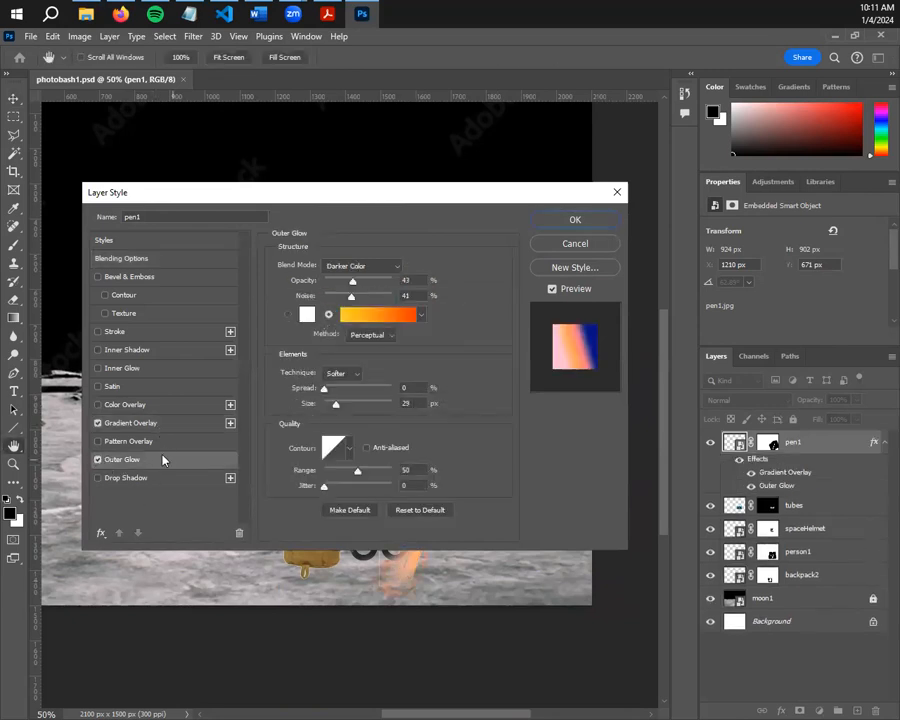
left_click(98, 459)
left_click(98, 424)
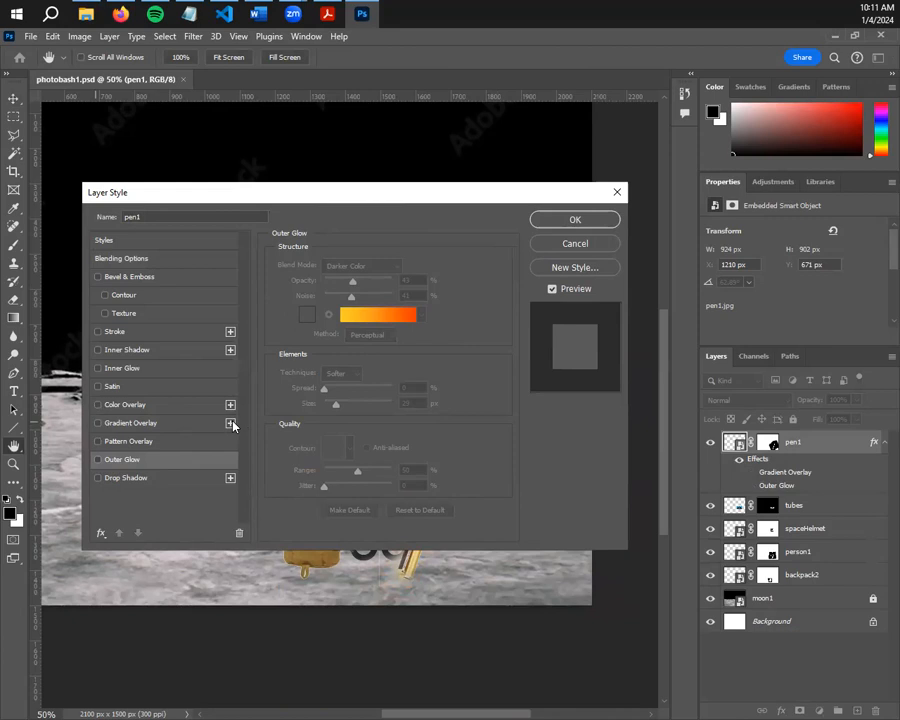
Try adding three extra Gradient Overlays to the pen1 layer, turn them off, and discard the layer style changes
left_click(231, 423)
left_click(231, 424)
left_click(231, 424)
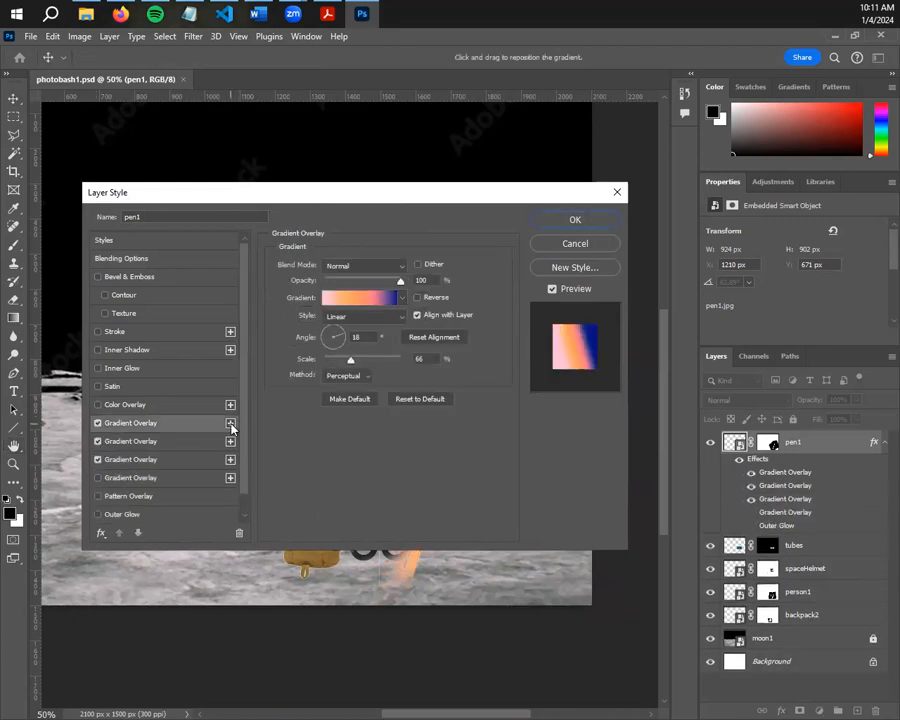
left_click(98, 423)
left_click(98, 441)
left_click(128, 459)
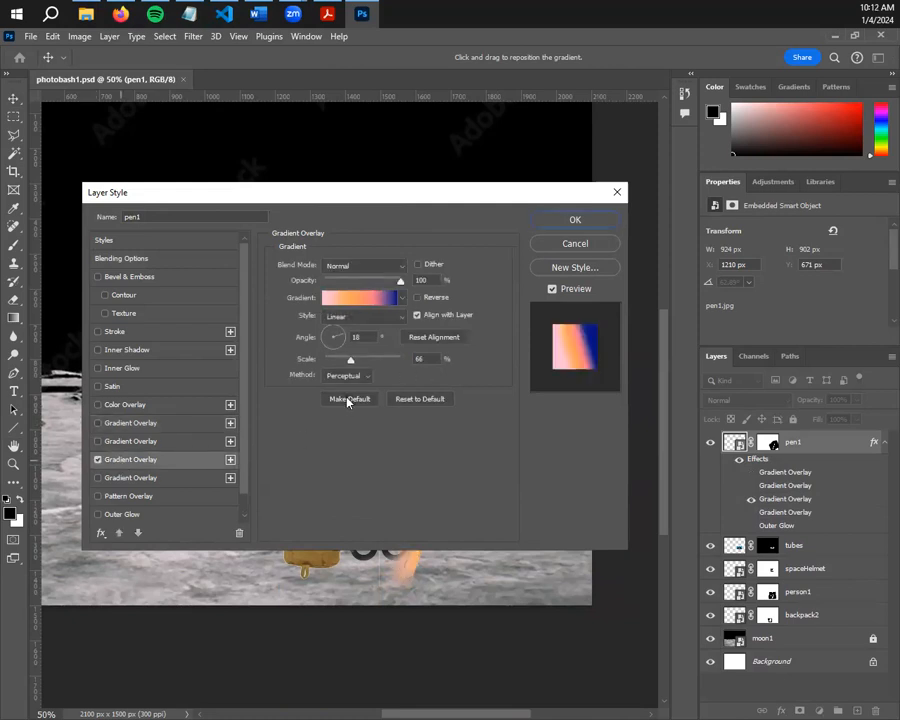
left_click(98, 459)
scroll(202, 444, "down", 1)
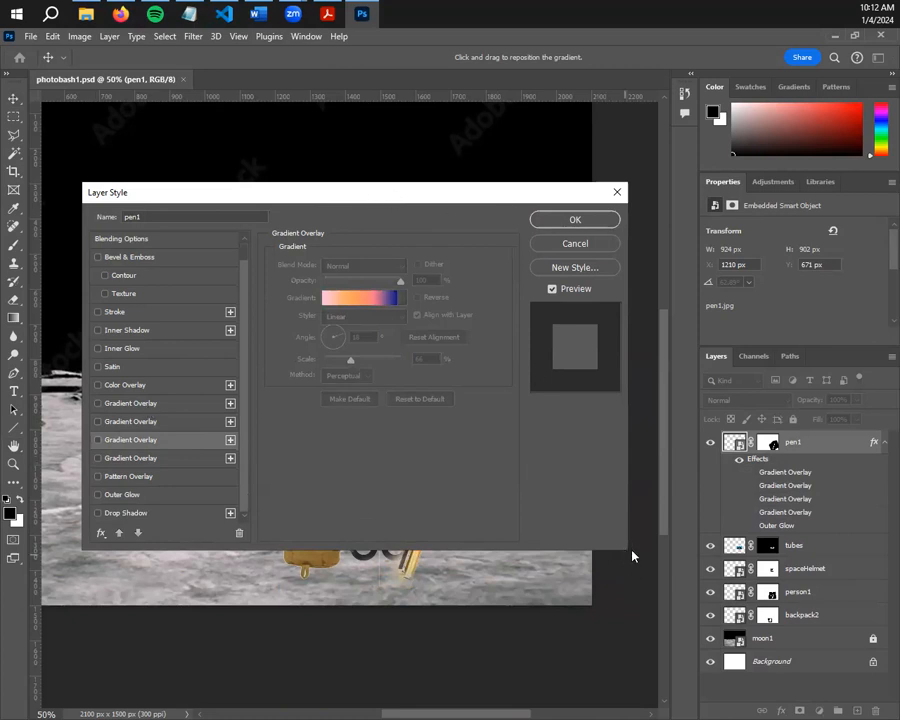
scroll(178, 427, "up", 1)
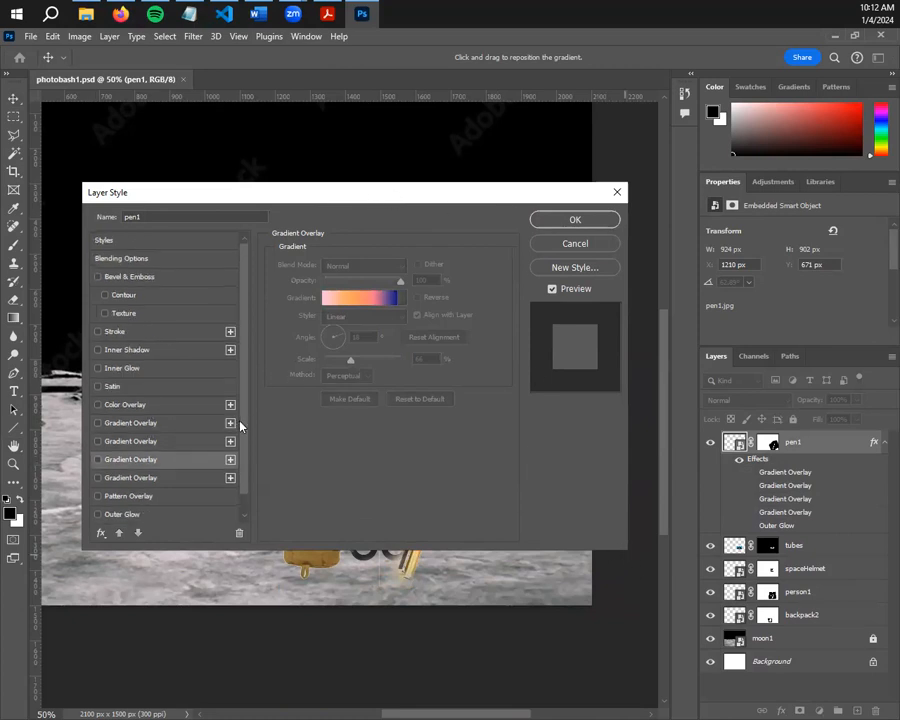
left_click(600, 243)
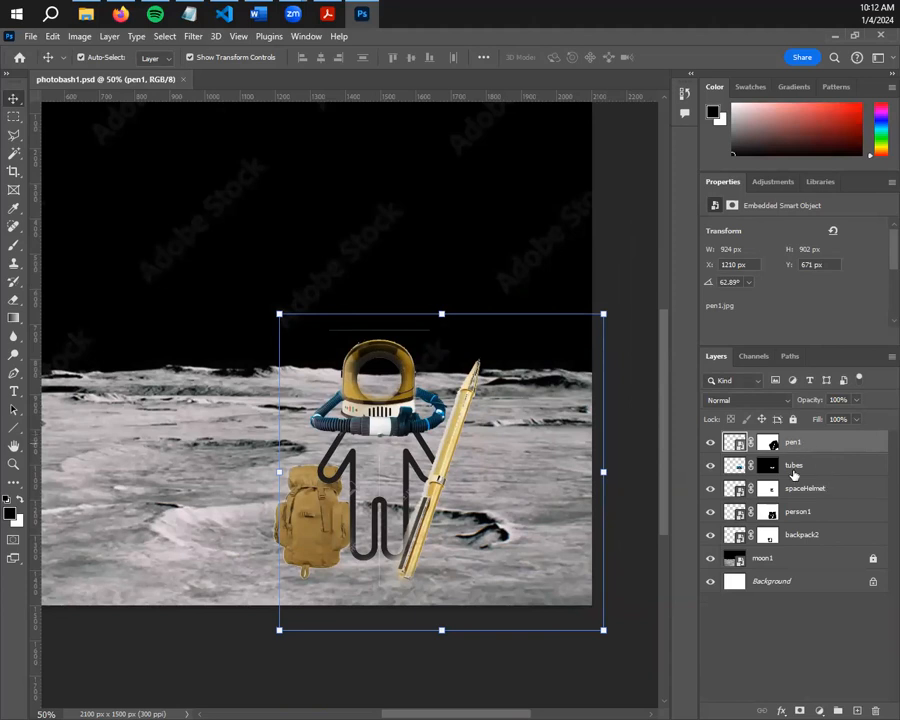
Add an Outer Glow effect to the pen1 layer, keeping part of the pen in view beside the settings
double_click(810, 444)
left_click(615, 196)
double_click(841, 448)
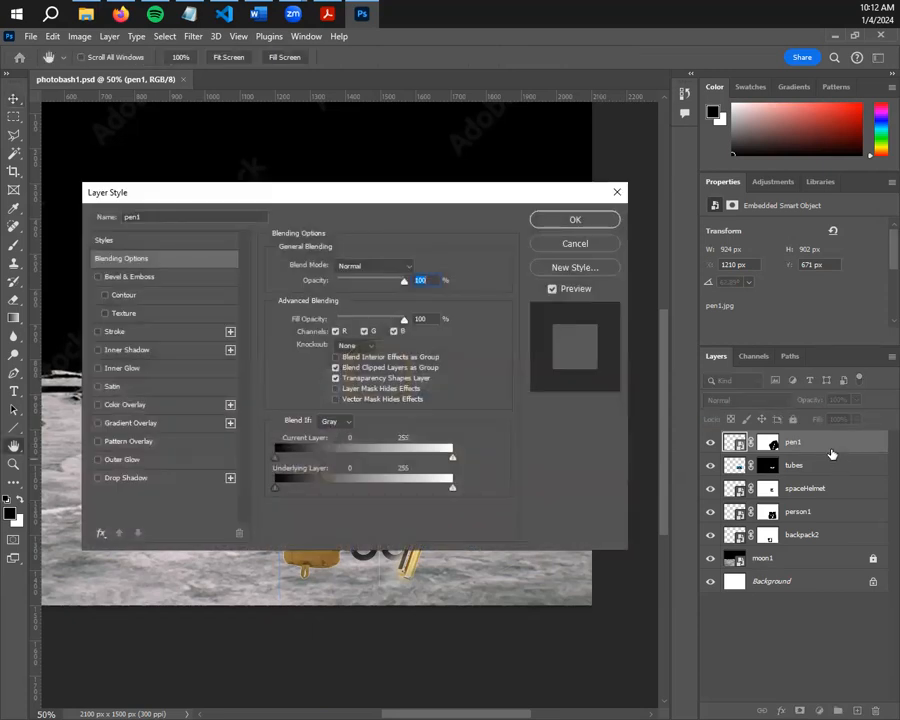
left_click(137, 462)
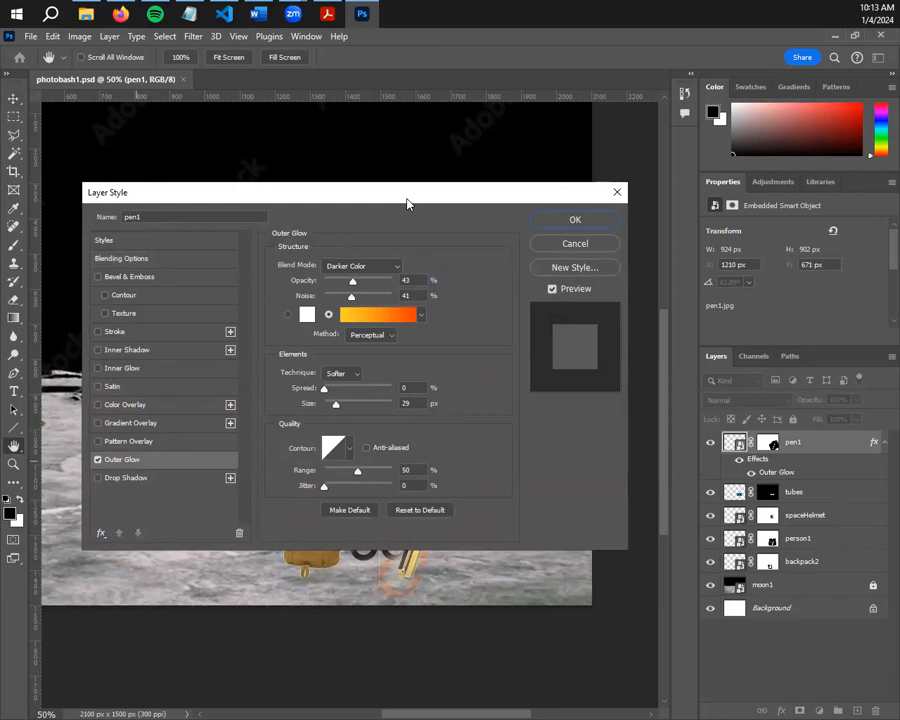
left_click_drag(407, 204, 400, 638)
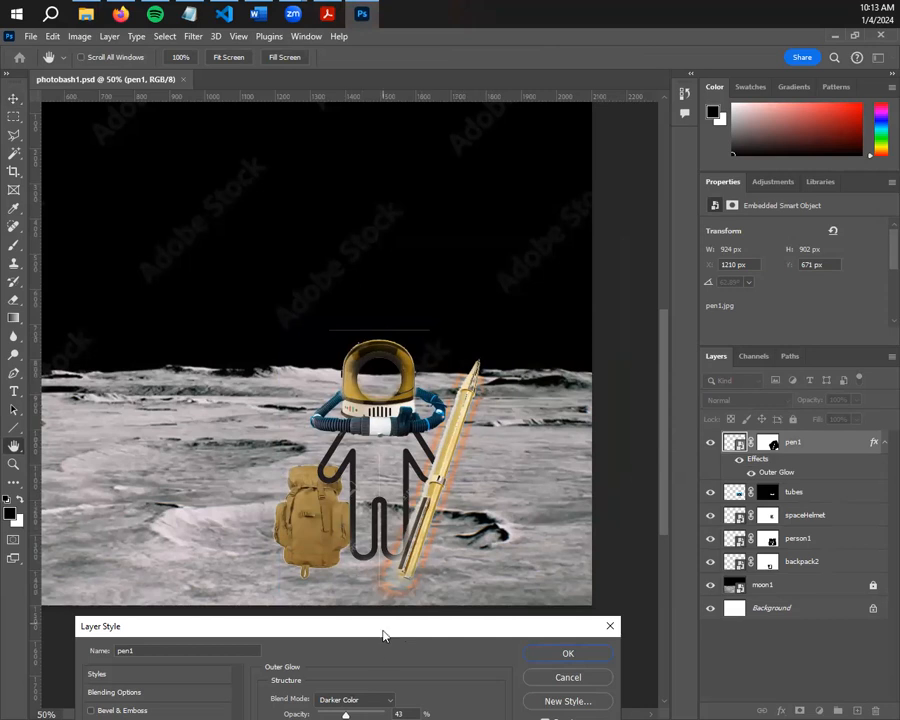
left_click_drag(383, 635, 384, 168)
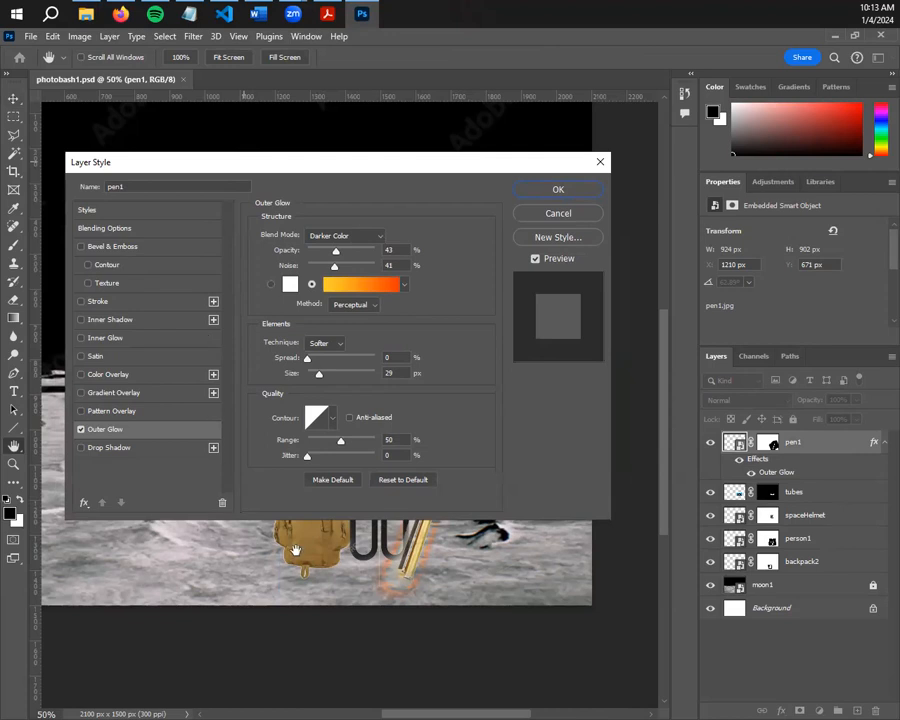
left_click_drag(384, 162, 399, 177)
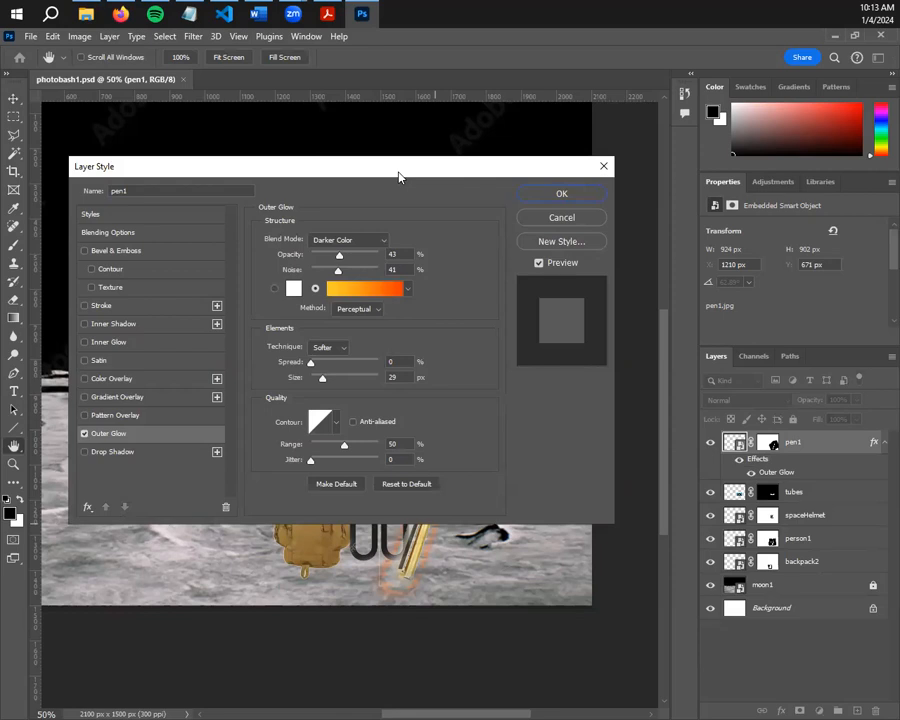
left_click_drag(399, 177, 434, 160)
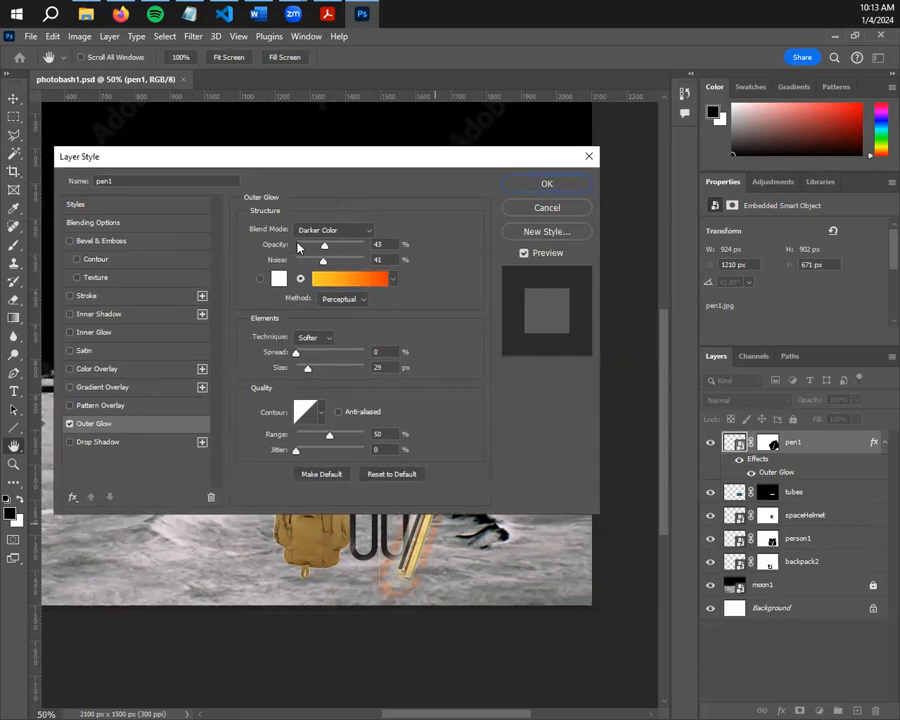
left_click_drag(337, 165, 362, 171)
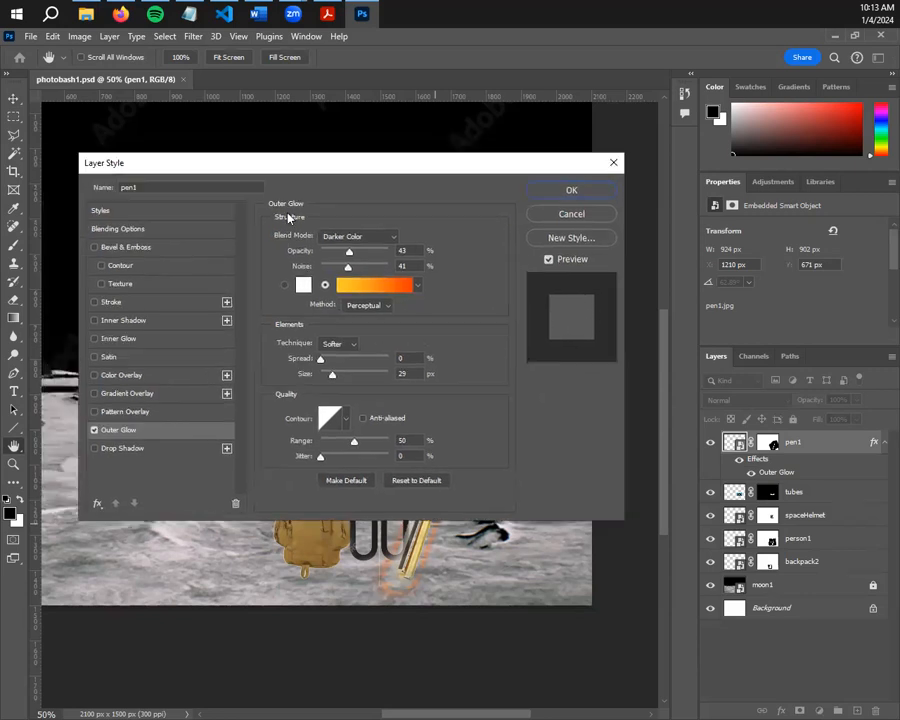
Apply the pen's outer glow in Darker Color blend mode with 91% opacity and 100% noise
left_click(358, 237)
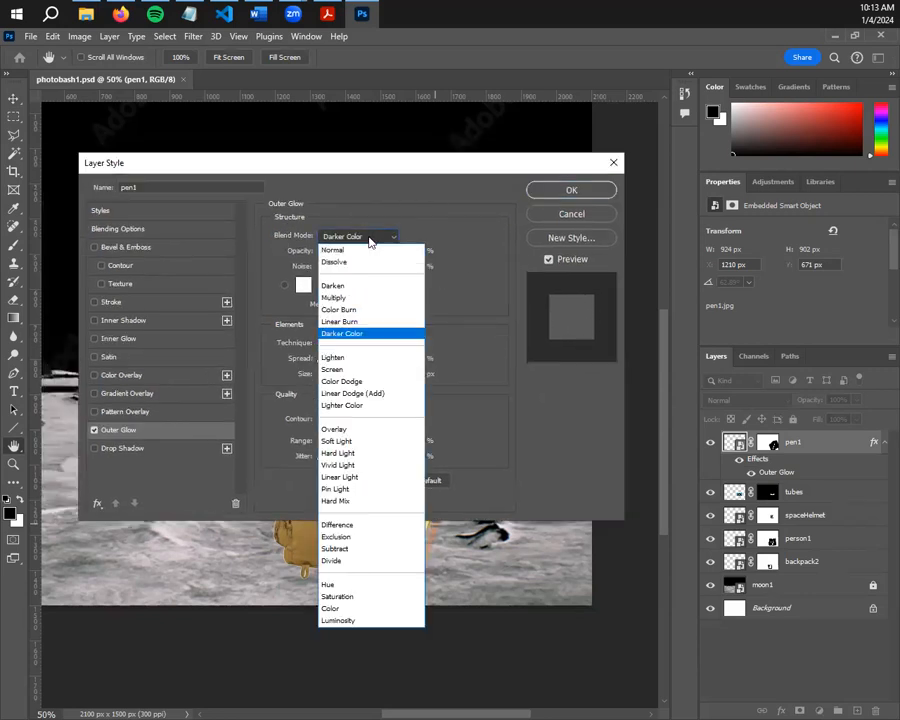
left_click(370, 334)
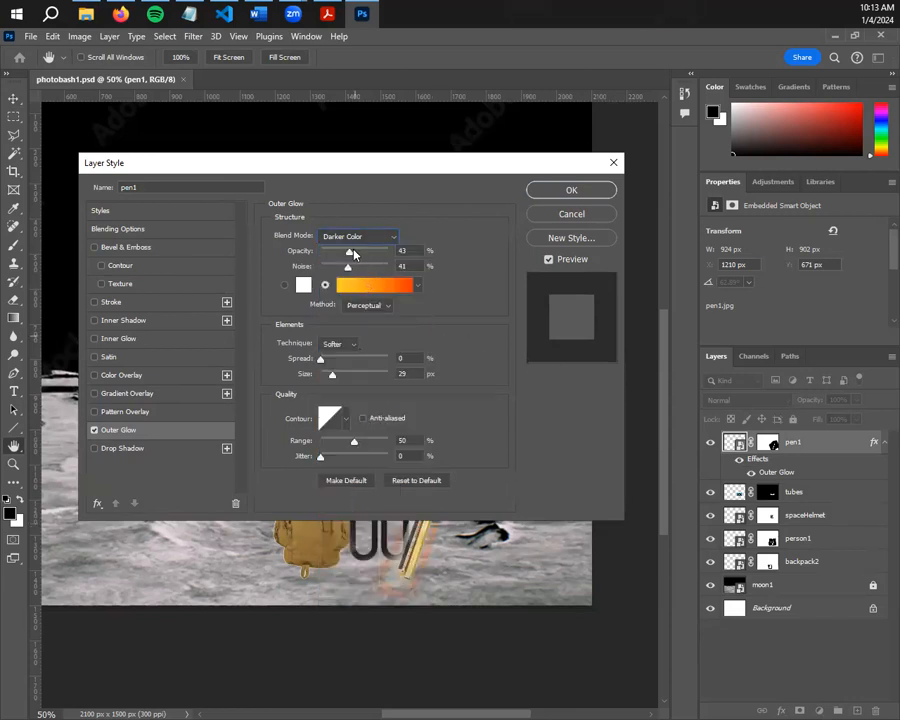
left_click_drag(349, 251, 395, 254)
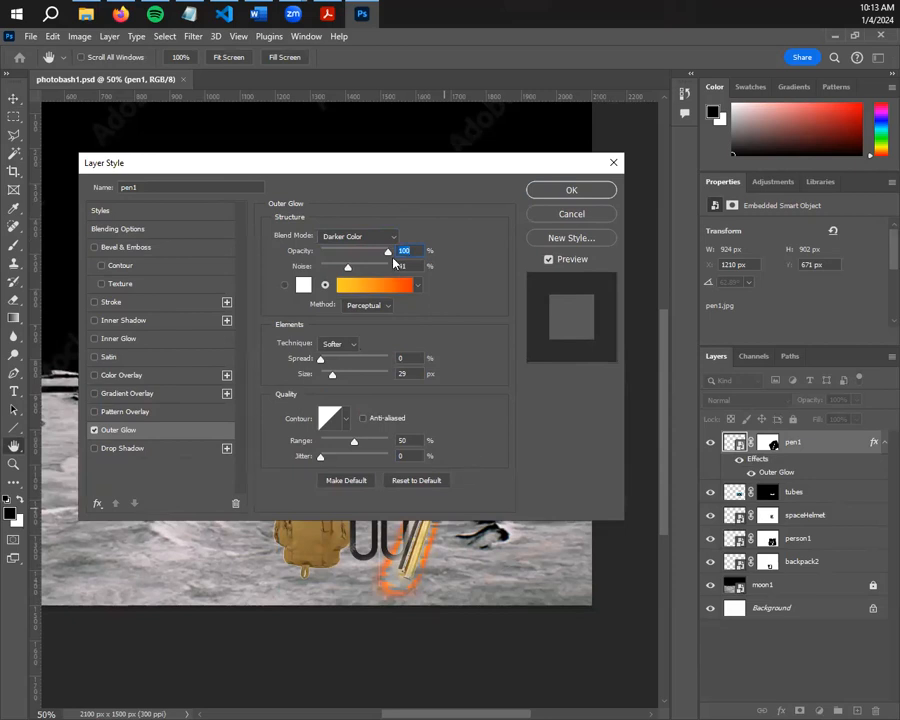
mouse_move(389, 256)
left_mouse_down()
mouse_move(364, 275)
mouse_move(373, 281)
mouse_move(390, 267)
left_mouse_up()
left_click(581, 192)
Examine the noise in the pen's outer glow up close, and compare the pen with the effect hidden and shown
scroll(402, 584, "up", 10)
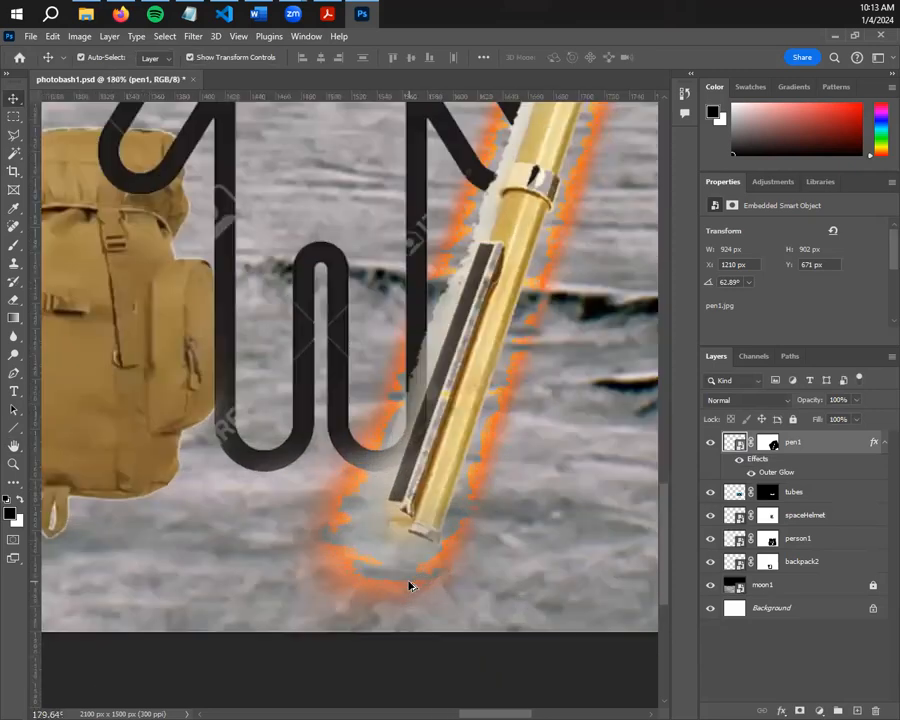
scroll(402, 584, "up", 3)
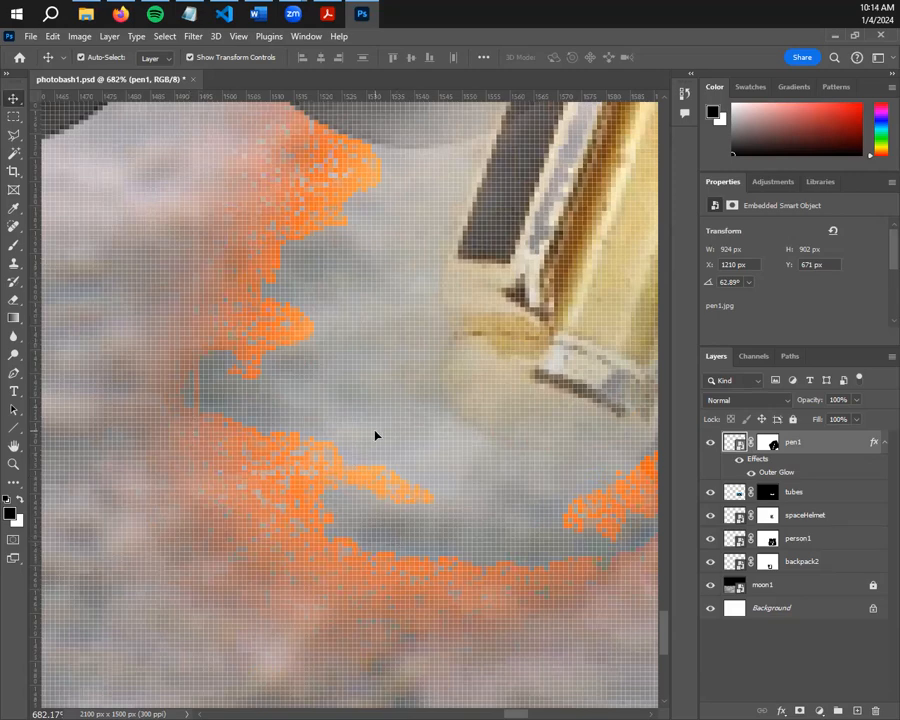
scroll(376, 434, "down", 8)
scroll(418, 476, "down", 1)
left_click_drag(465, 359, 336, 402)
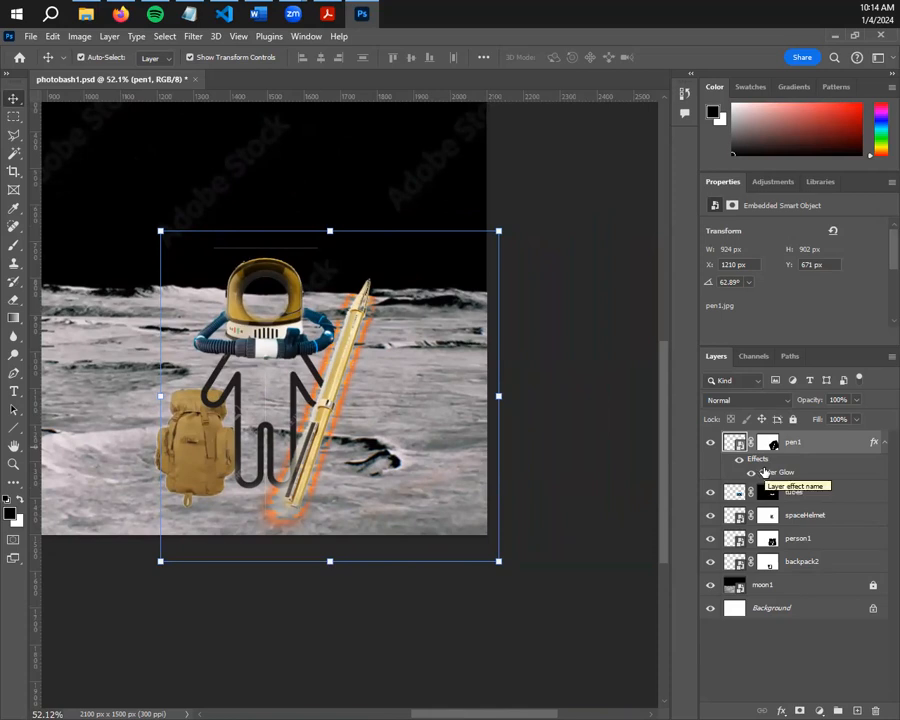
left_click(752, 473)
left_click(751, 473)
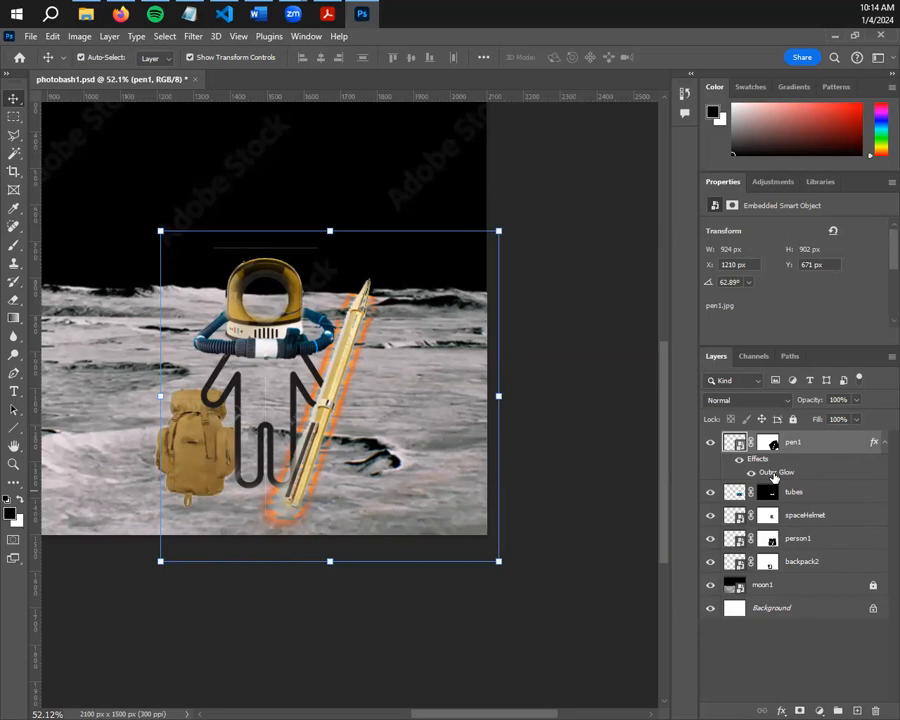
double_click(773, 477)
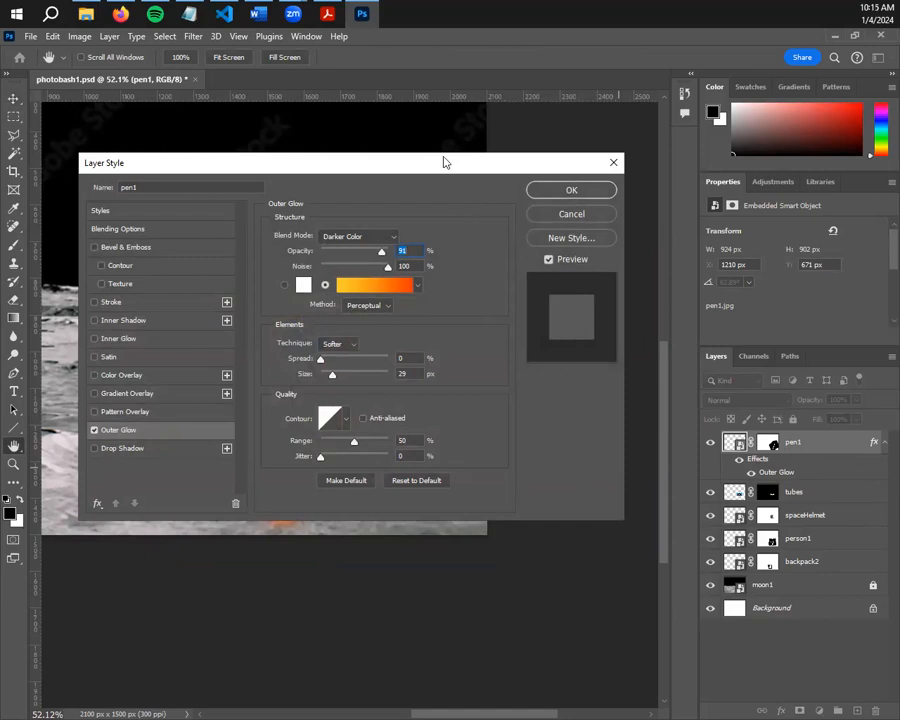
left_click_drag(445, 161, 429, 19)
left_click(582, 91)
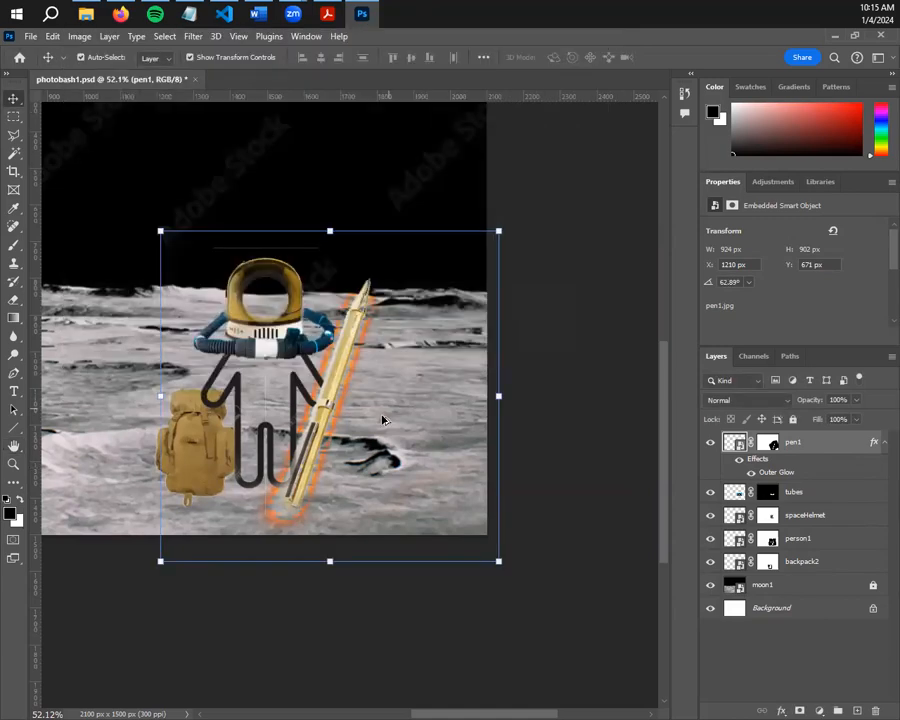
Reopen the pen1 layer's Outer Glow settings with the pen in closer view, and open the glow's gradient for editing
scroll(388, 408, "up", 6)
left_click_drag(393, 402, 602, 427)
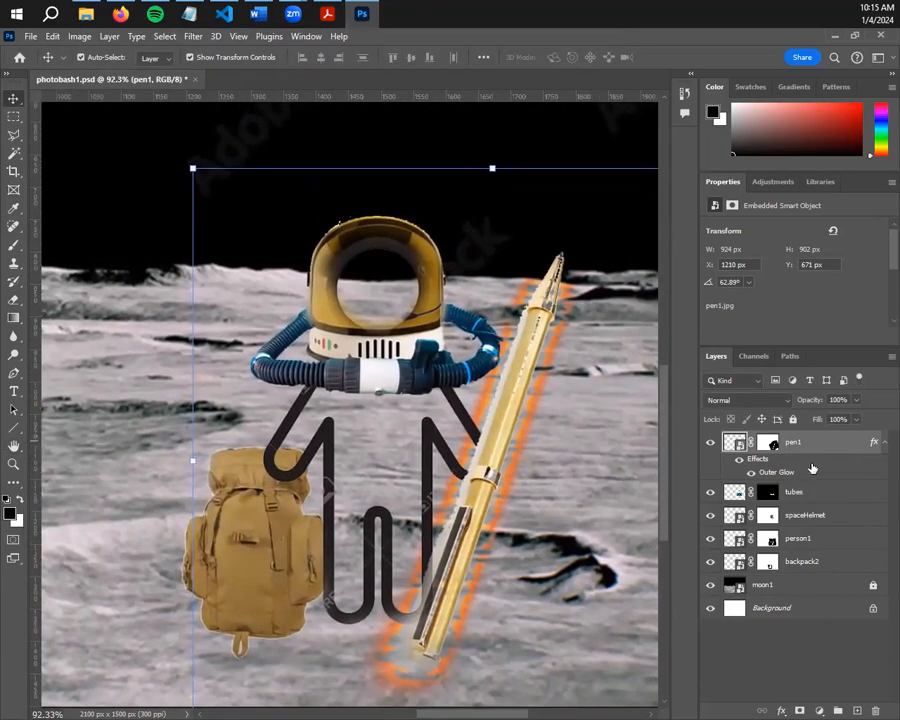
double_click(786, 473)
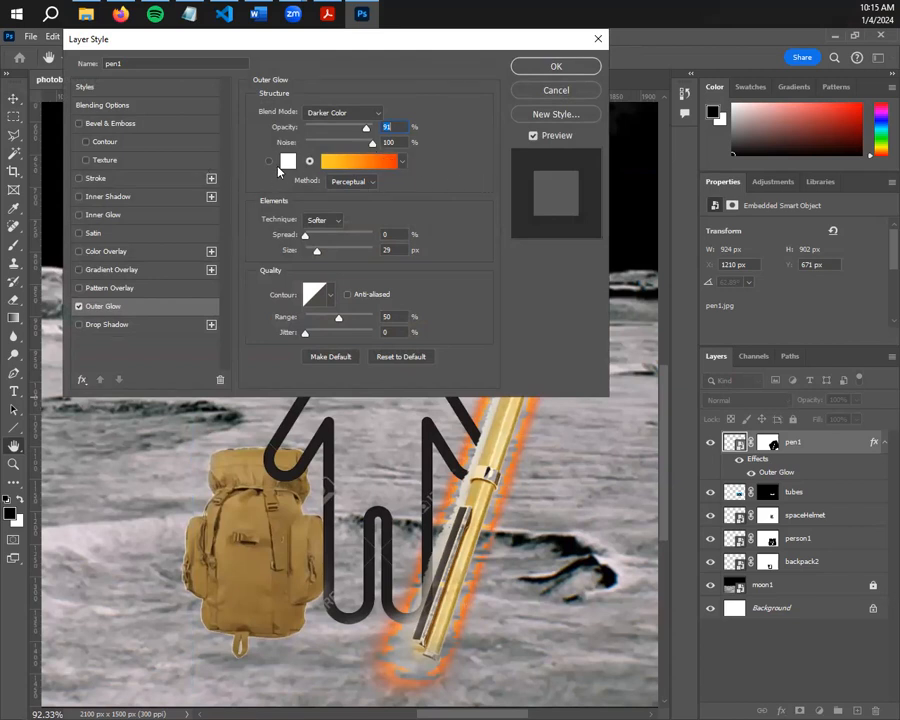
left_click(383, 158)
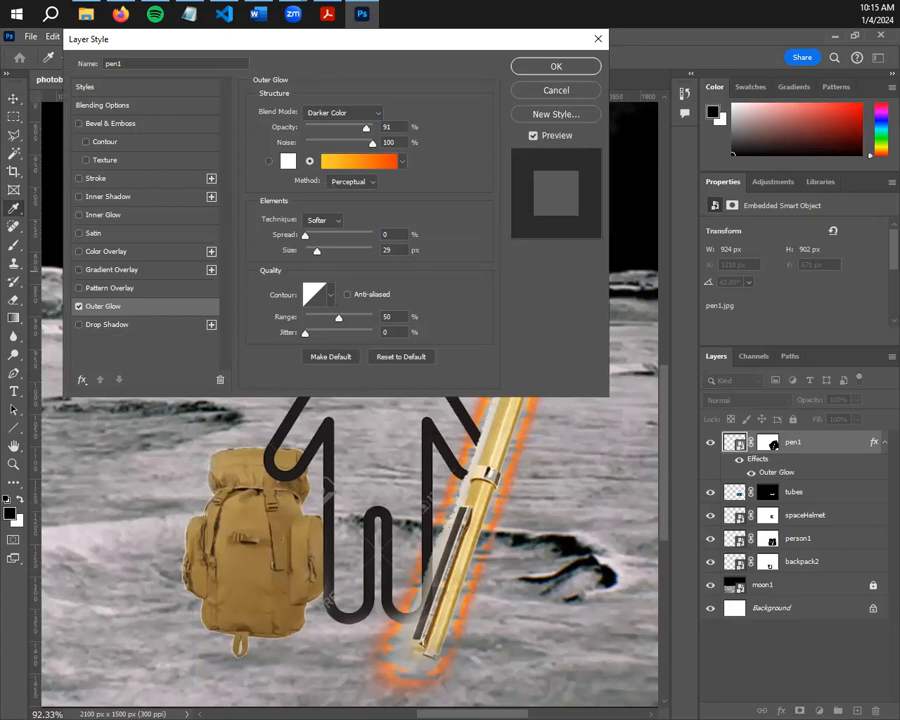
key("Escape")
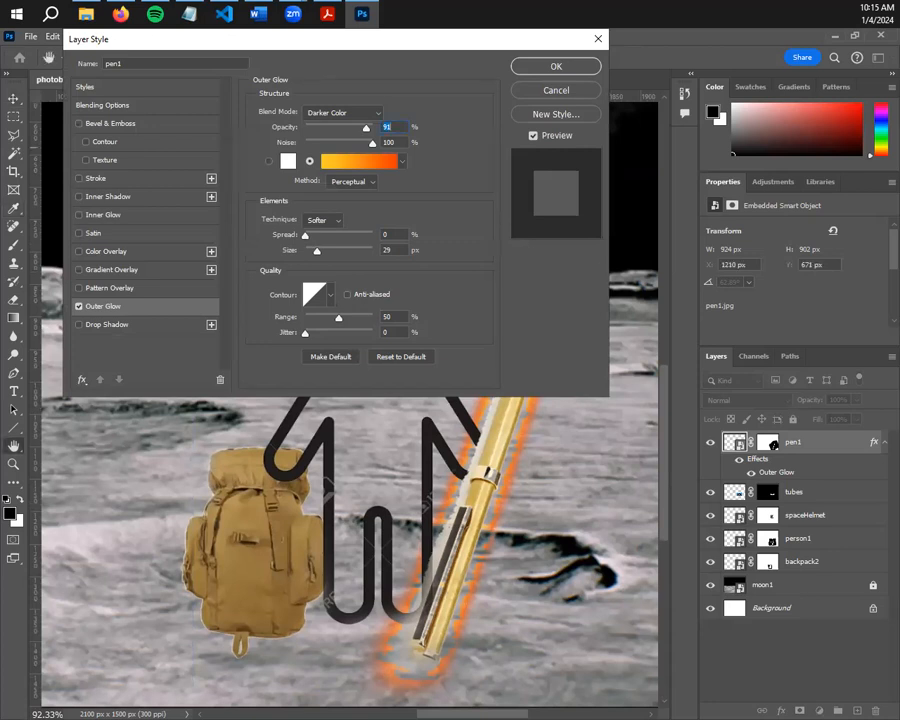
left_click(368, 165)
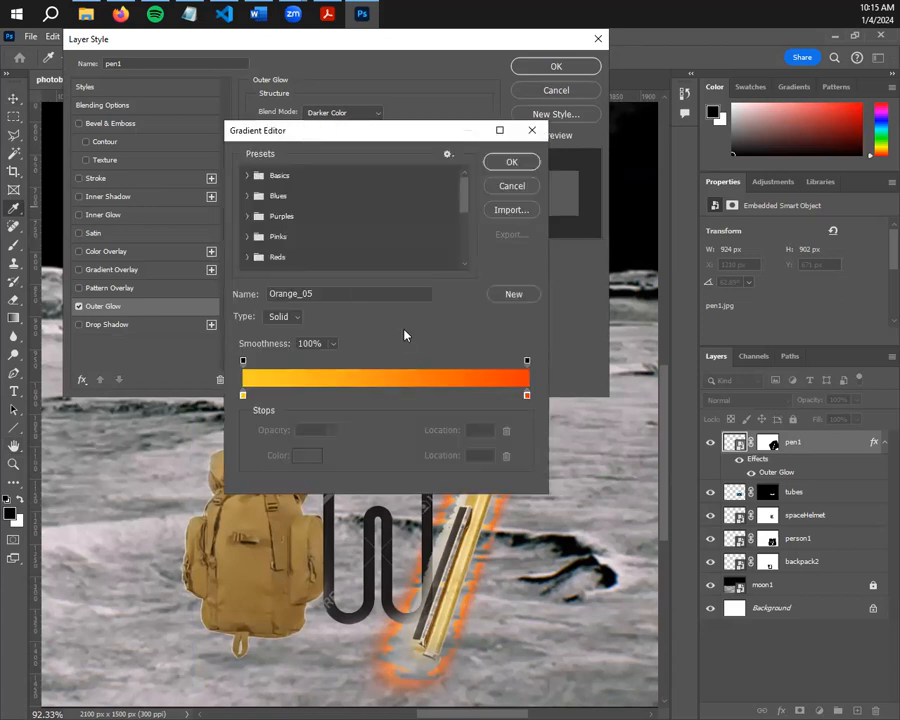
Try the Green_26 preset from the Greens group as the outer glow's gradient
scroll(342, 209, "down", 3)
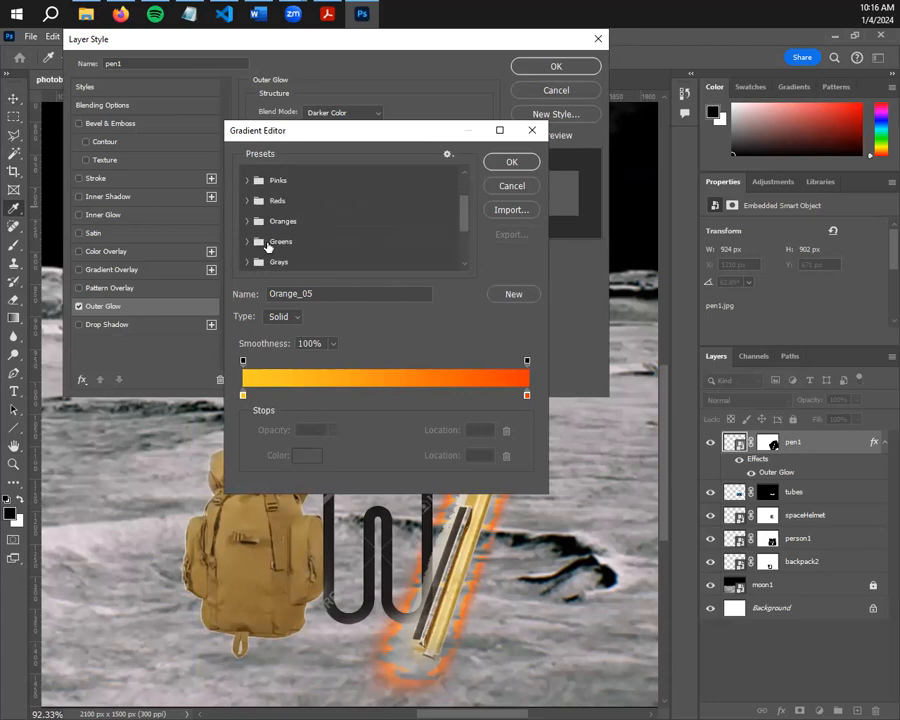
scroll(311, 237, "down", 1)
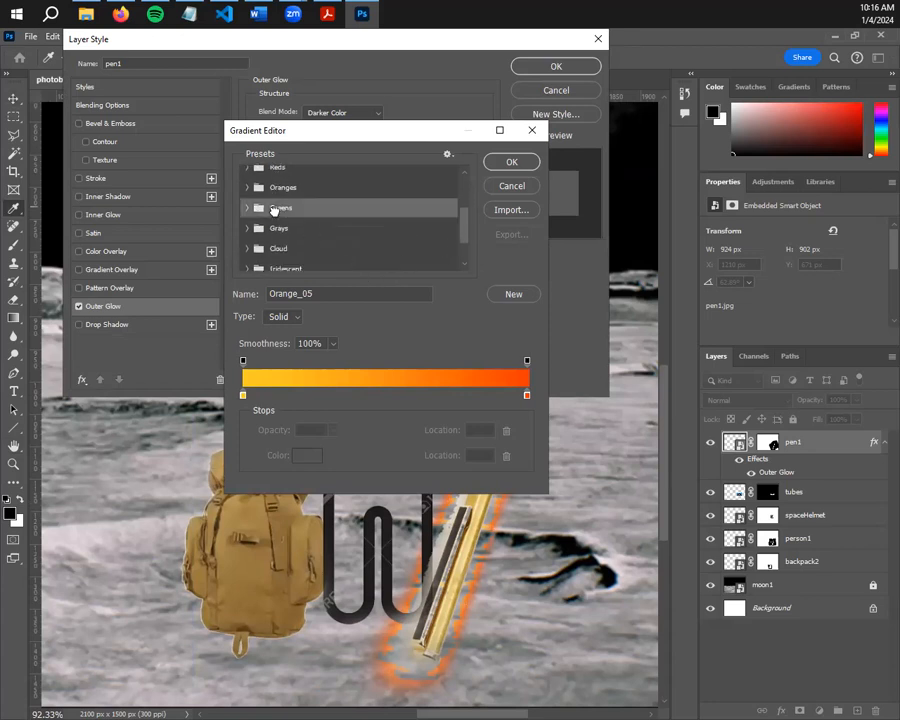
left_click(246, 208)
scroll(376, 225, "down", 3)
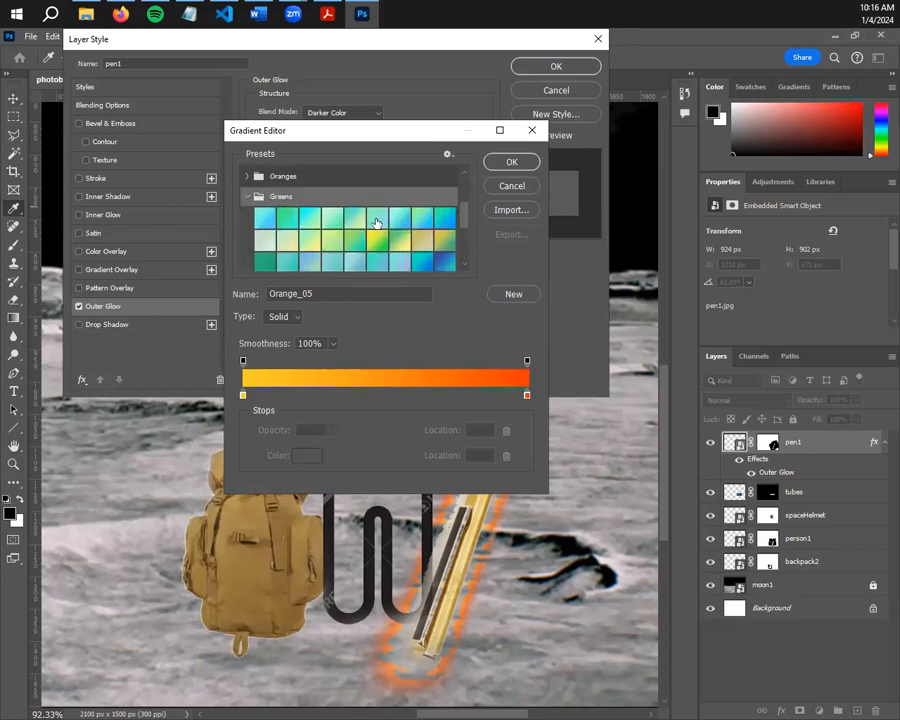
scroll(390, 240, "up", 1)
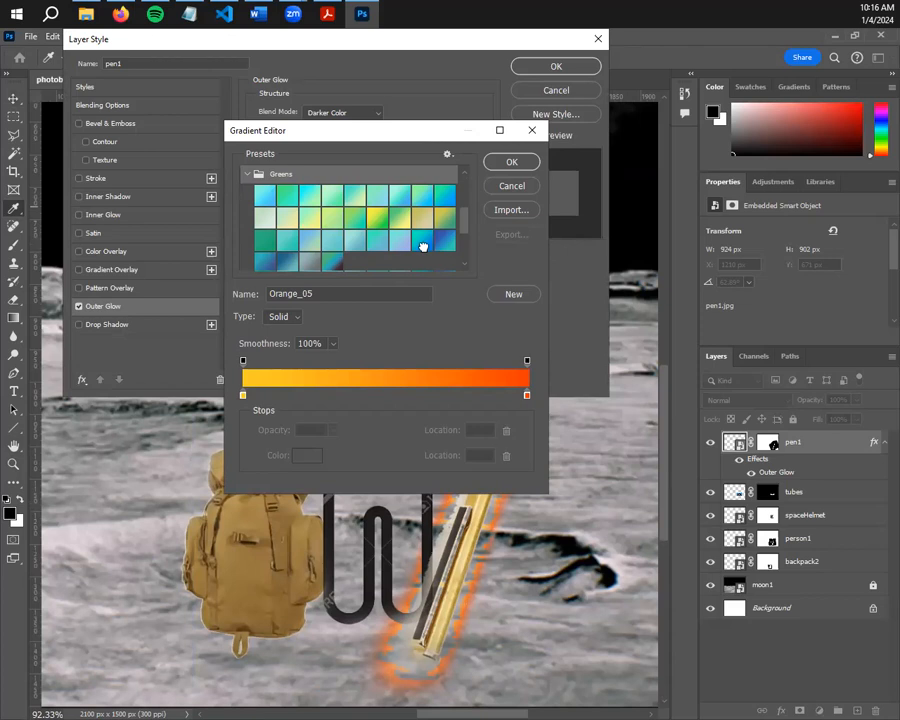
left_click(423, 246)
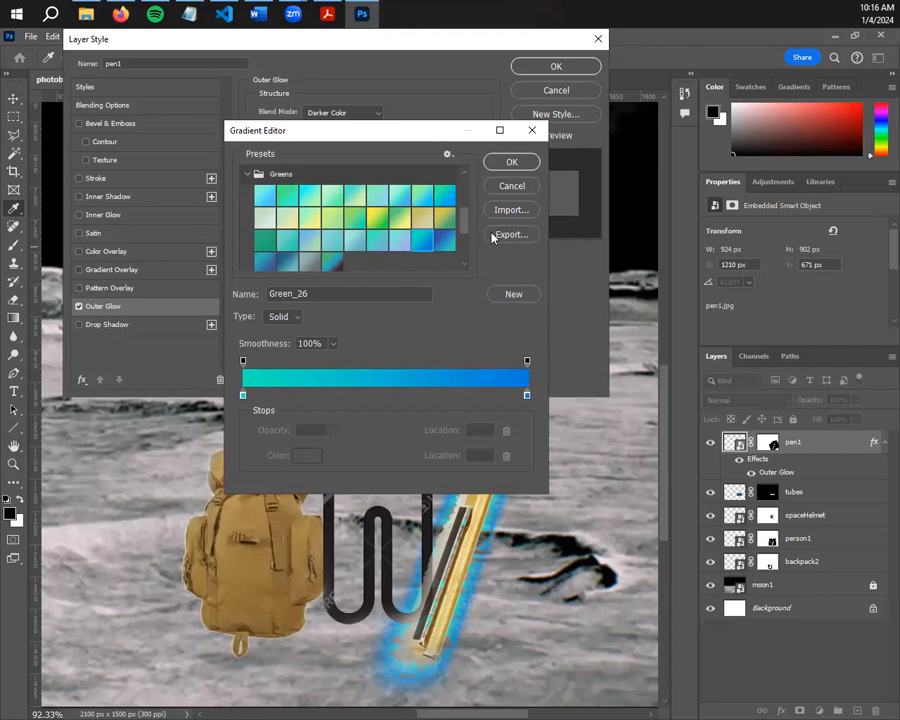
Try the Purple_20 and Purple_04 presets from the Purples group as the outer glow's gradient
scroll(278, 243, "up", 2)
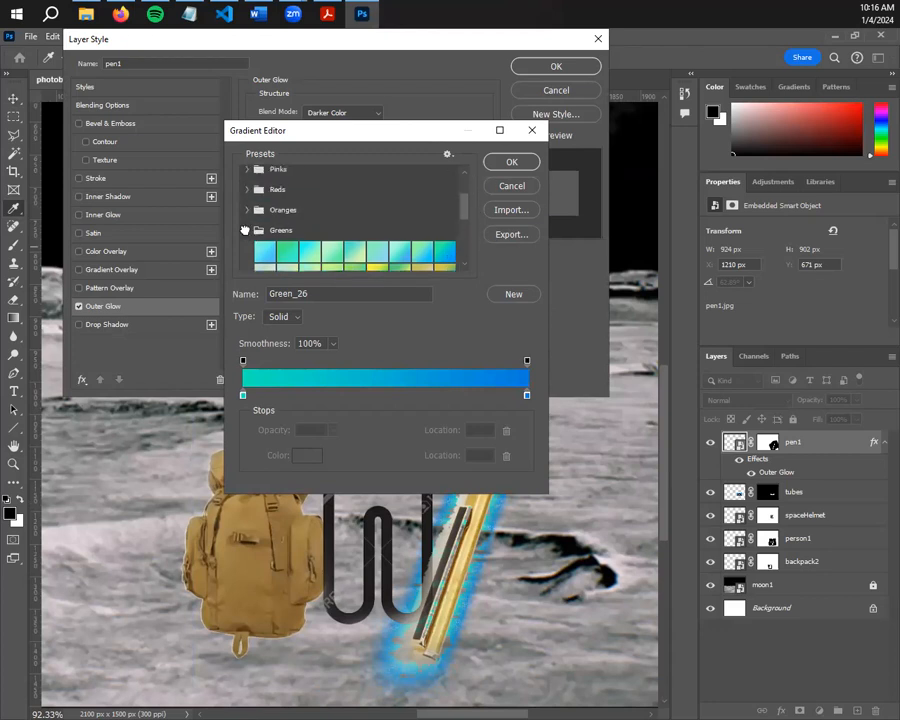
scroll(263, 232, "up", 1)
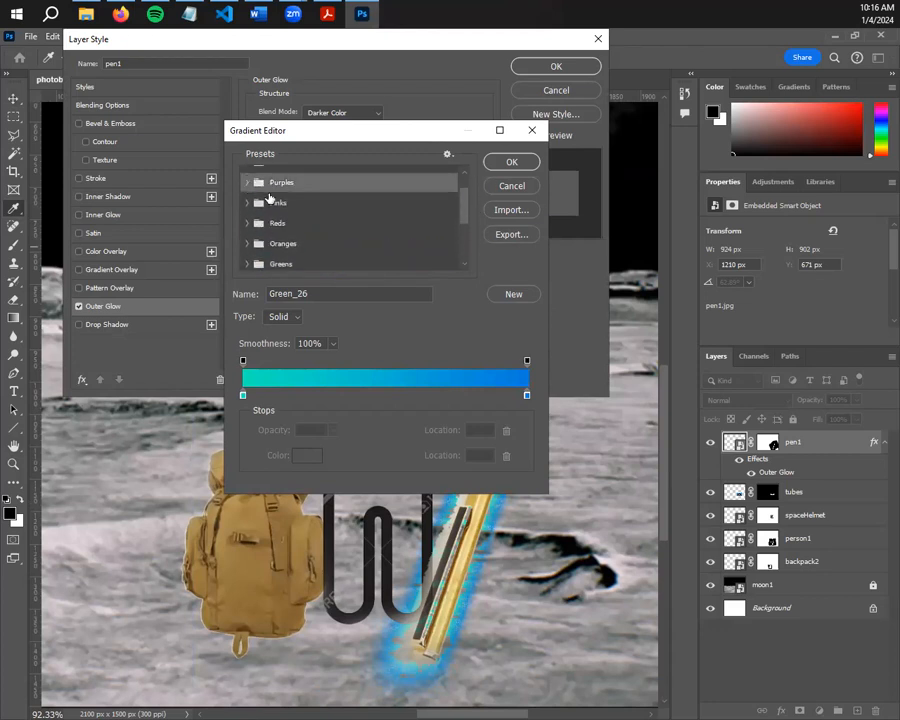
left_click(248, 183)
left_click(287, 226)
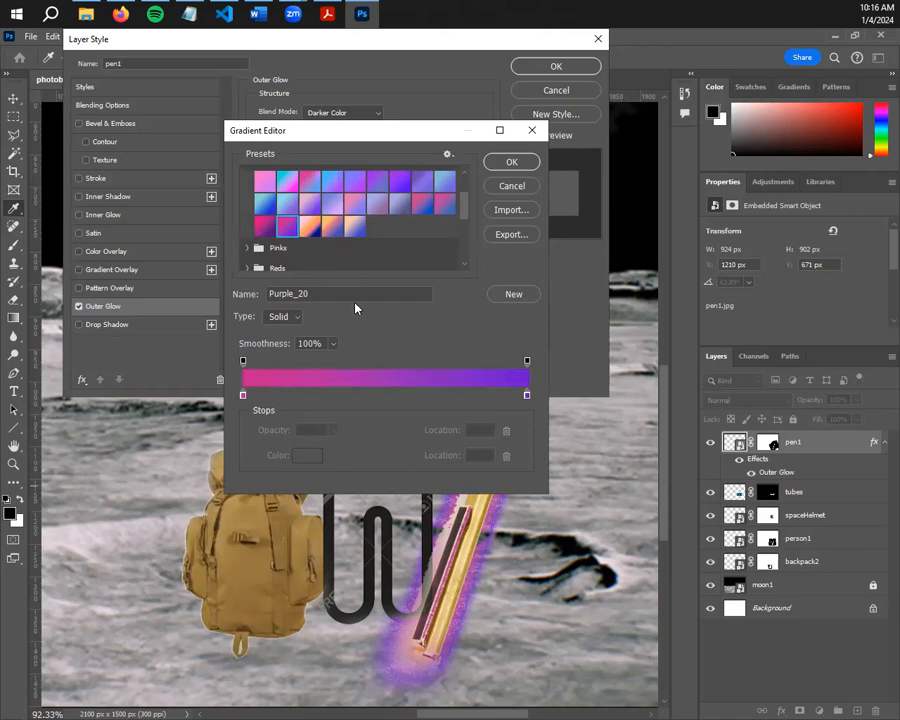
scroll(353, 236, "up", 2)
left_click(331, 209)
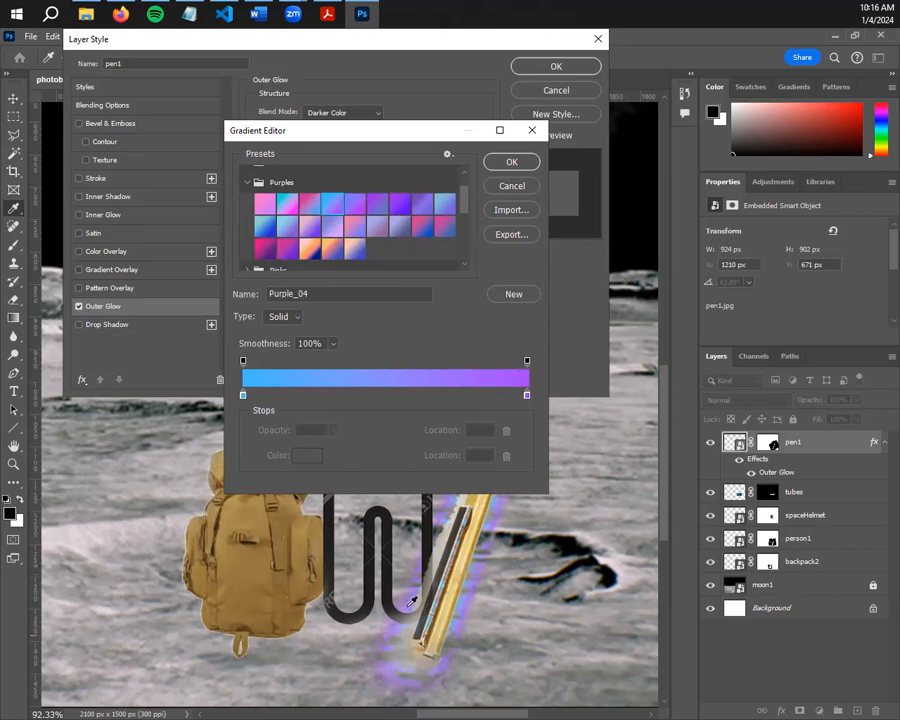
Choose the Purple_21 preset for the glow's gradient and move its orange color stop to location 12%
scroll(314, 238, "down", 1)
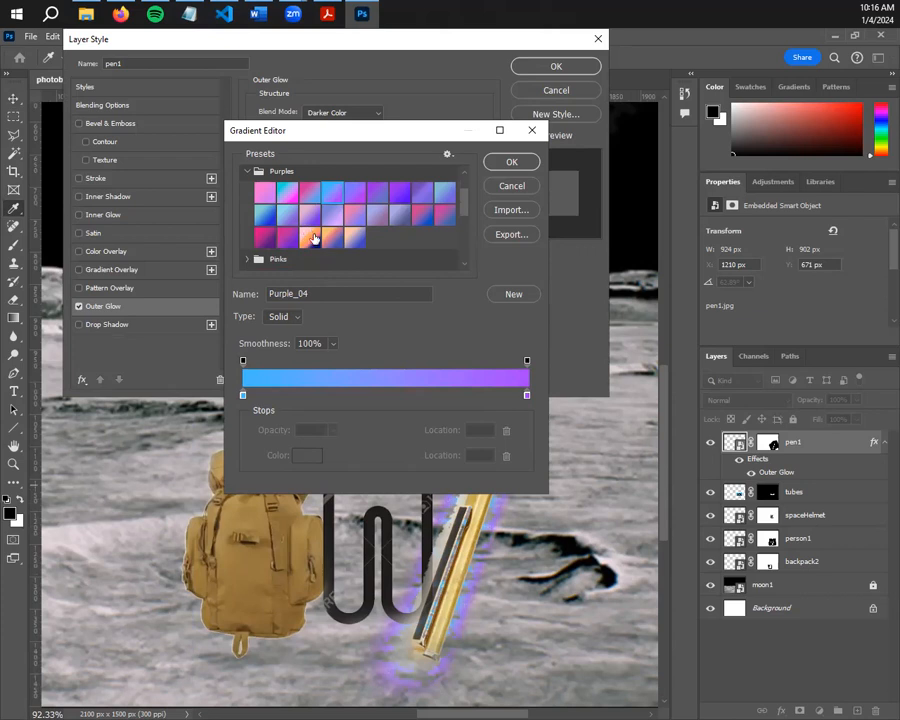
left_click(314, 238)
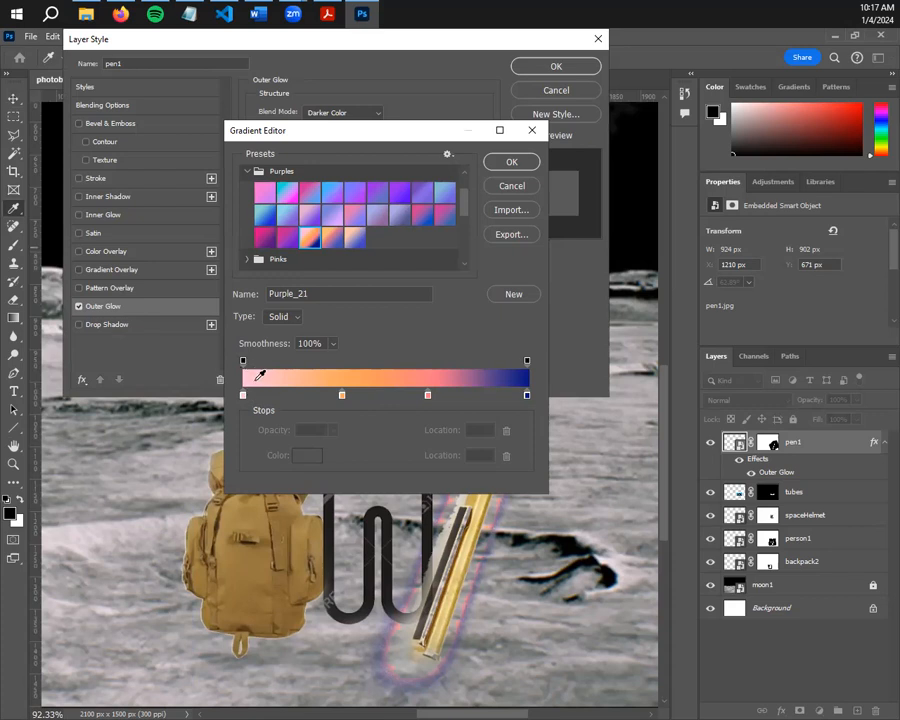
left_click_drag(344, 399, 313, 406)
key("ctrl+z")
left_click_drag(342, 396, 277, 400)
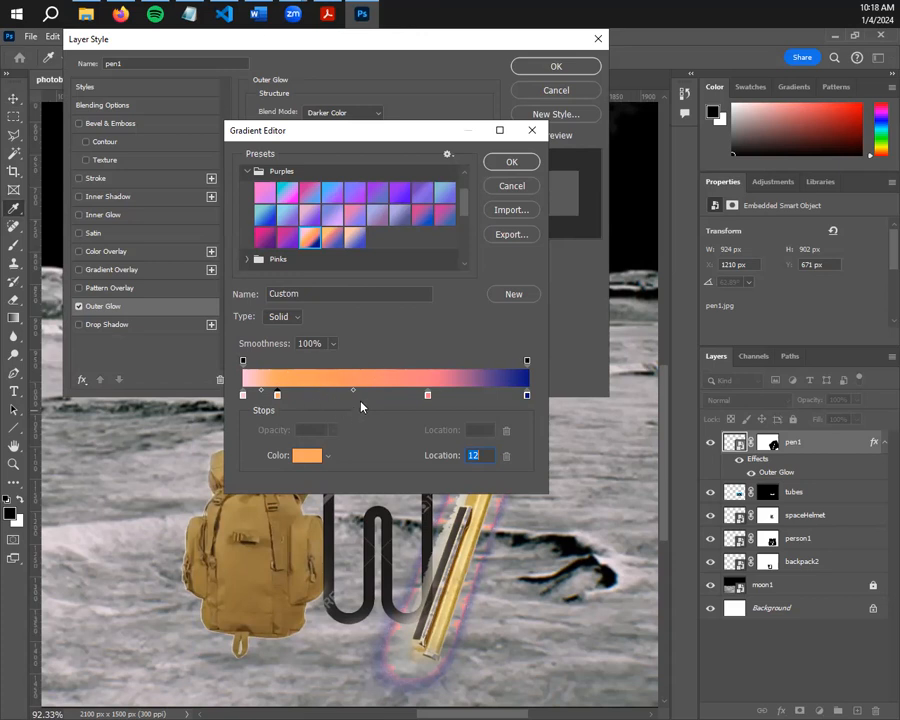
Shift the midpoint between the pale pink and orange color stops slightly toward the pale pink one
left_click(261, 391)
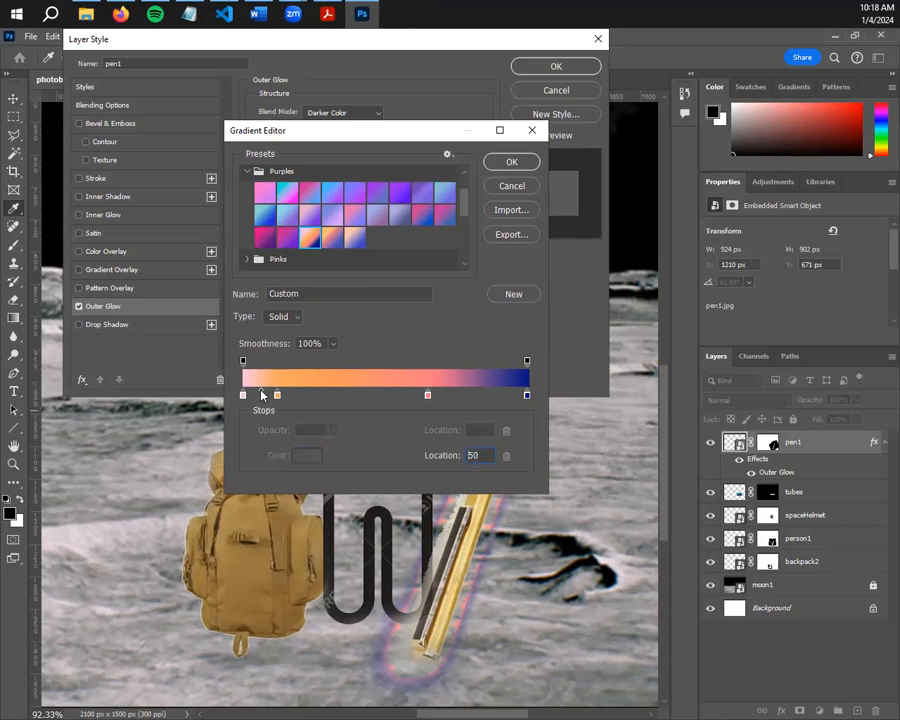
left_click_drag(261, 395, 255, 394)
left_click(277, 395)
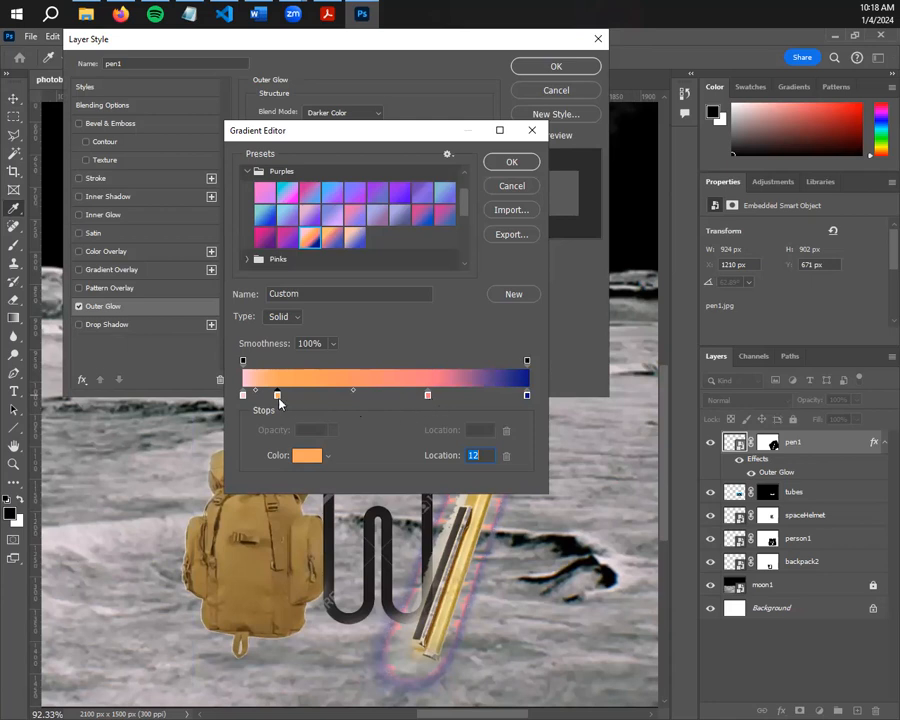
Try the midpoint between the orange and coral stops at 10%, set it to 89%, and apply the edited gradient
left_click(351, 392)
left_click_drag(351, 394, 293, 401)
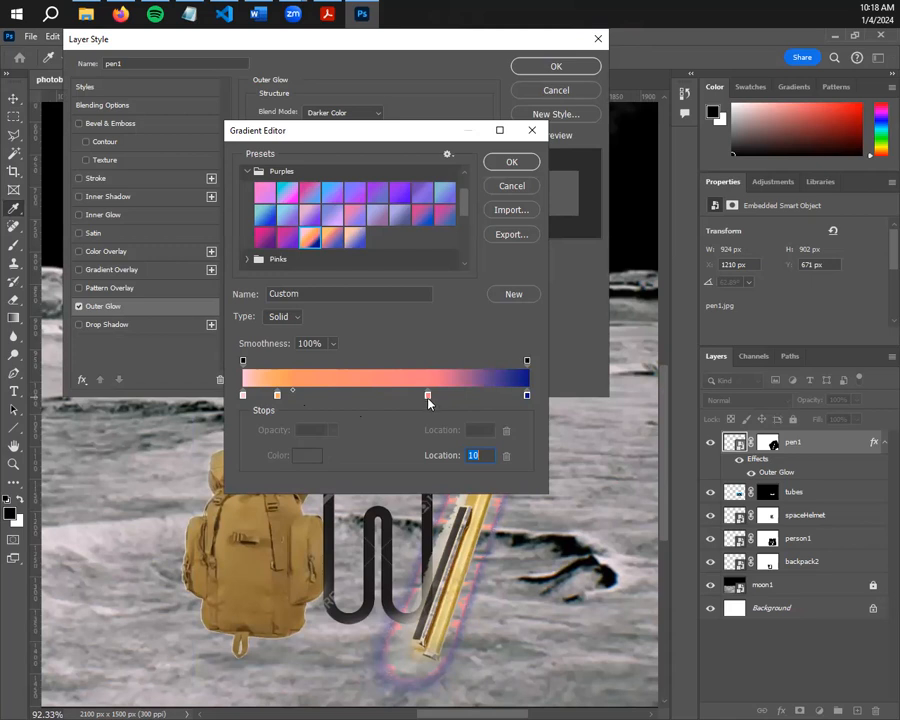
left_click(293, 395)
left_click_drag(303, 395, 352, 420)
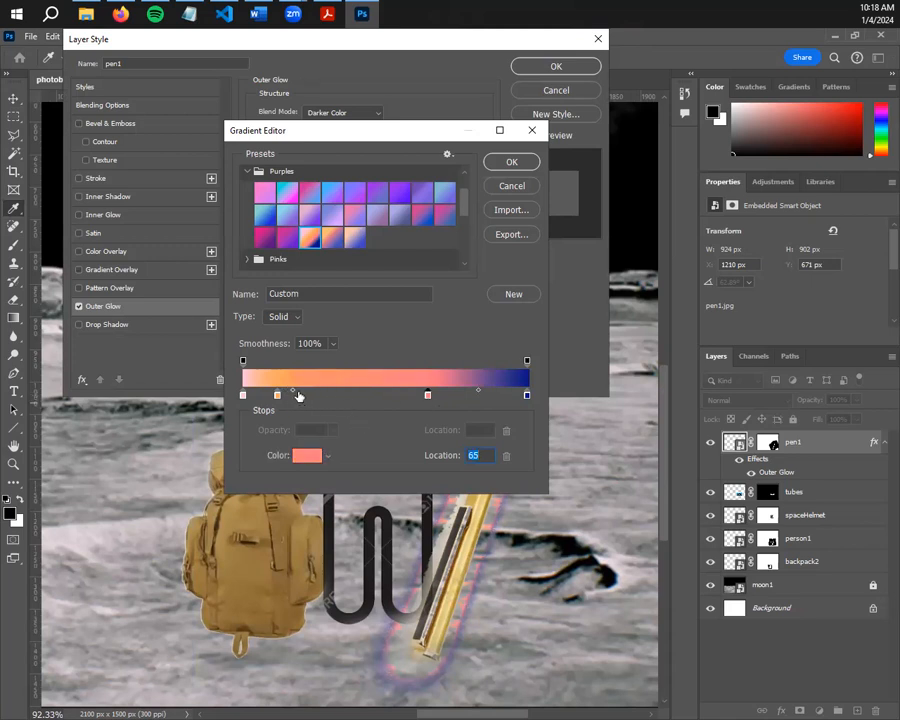
left_click_drag(293, 391, 411, 399)
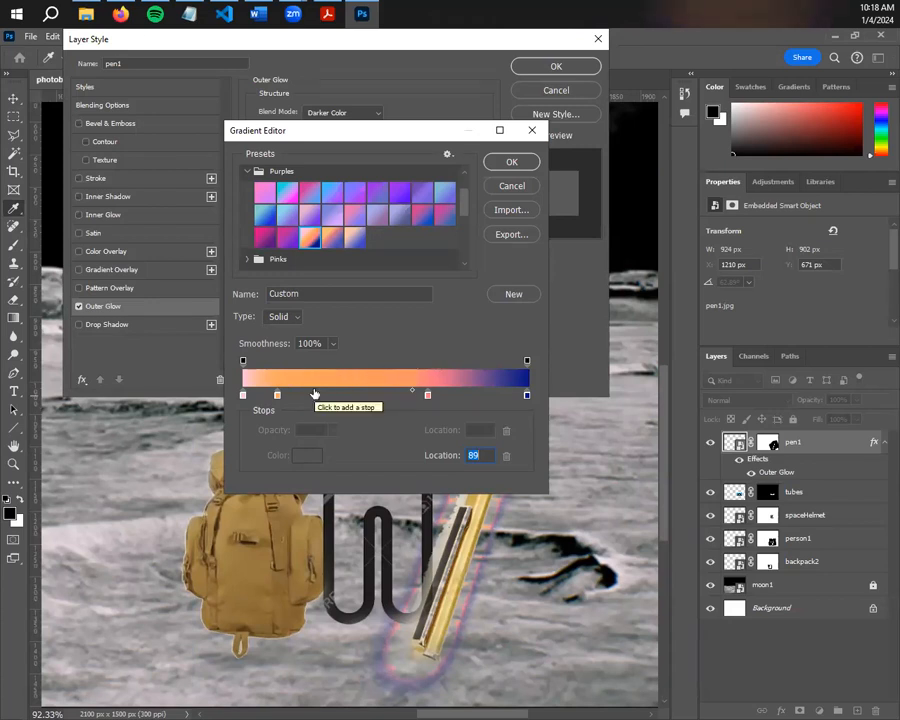
left_click(512, 163)
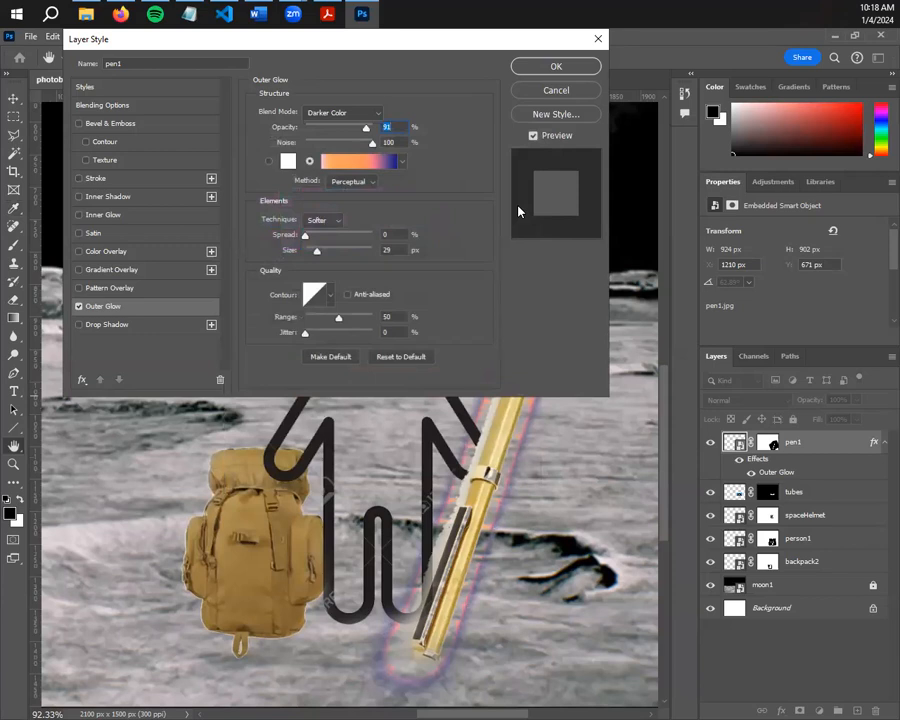
Try the Multiply, Color Burn and Soft Light blend modes on the pen's outer glow
left_click(345, 113)
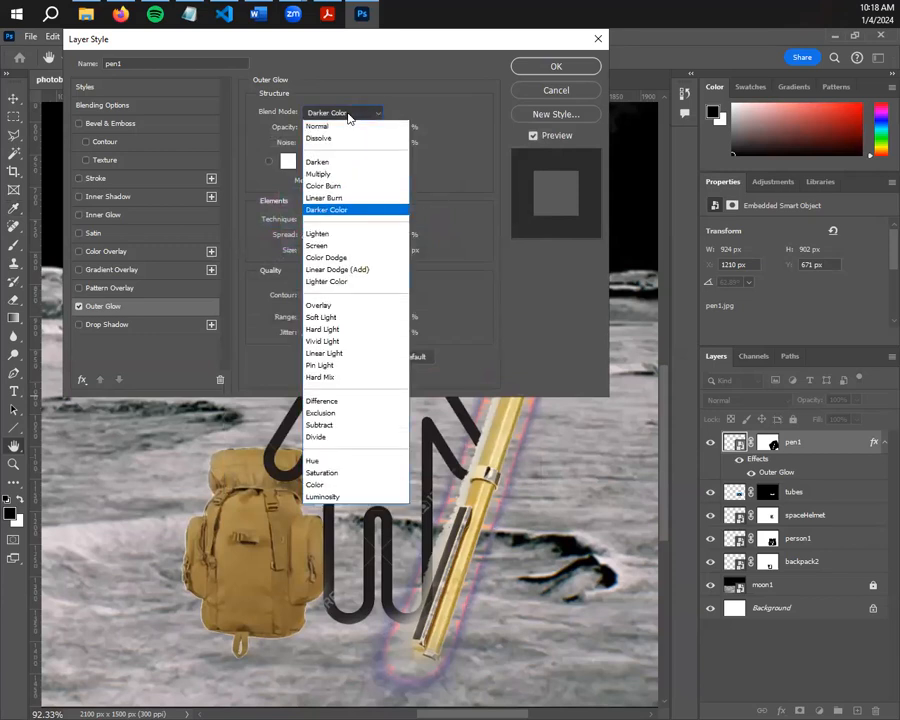
left_click(349, 175)
left_click(345, 113)
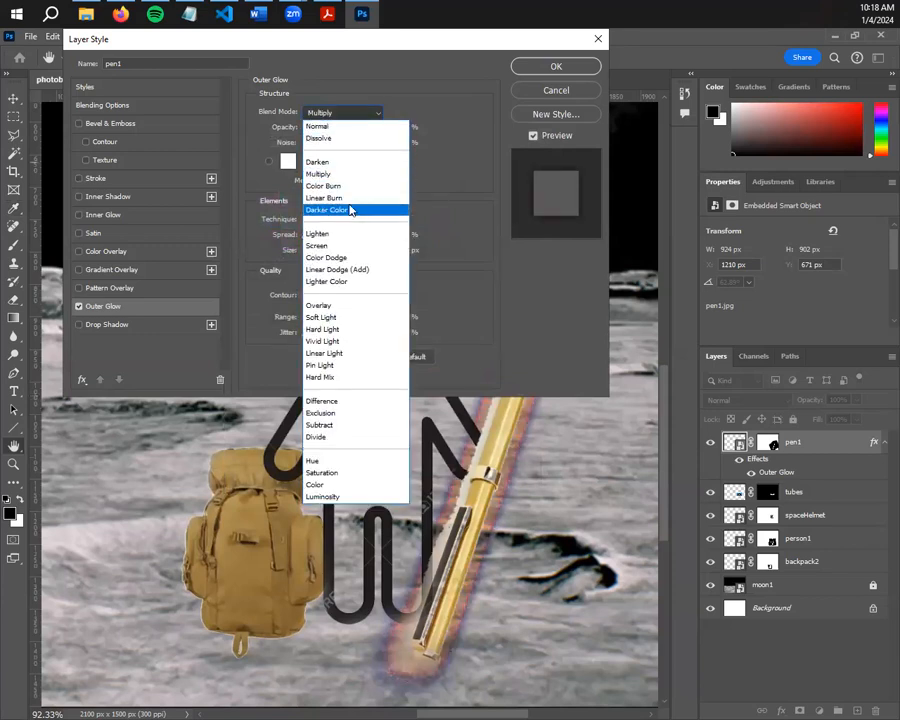
left_click(348, 197)
left_click(345, 113)
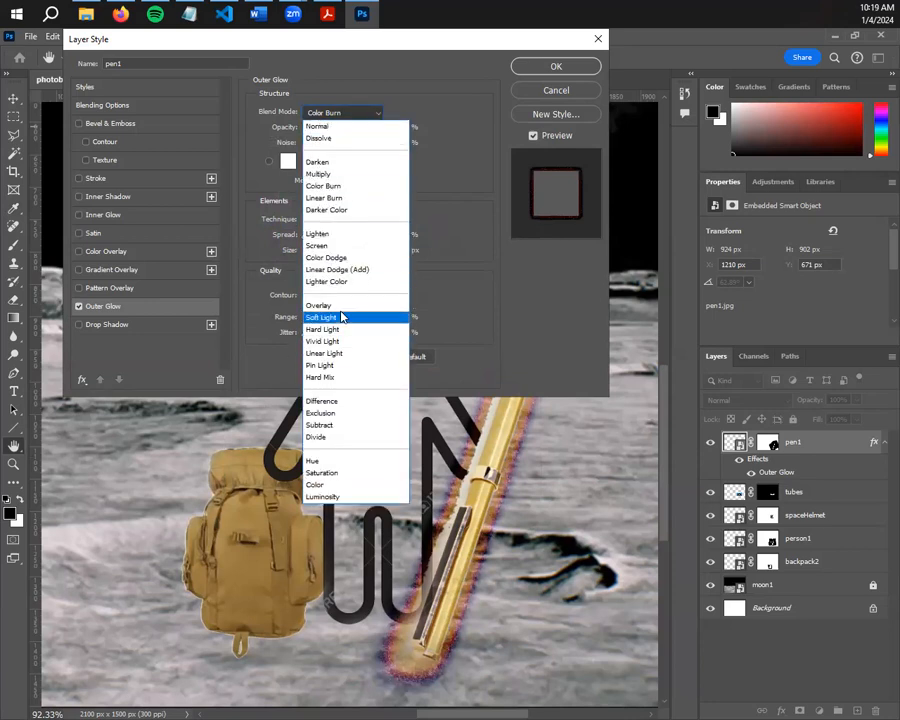
left_click(343, 317)
Try the Vivid Light and Difference blend modes on the pen's outer glow
left_click(359, 118)
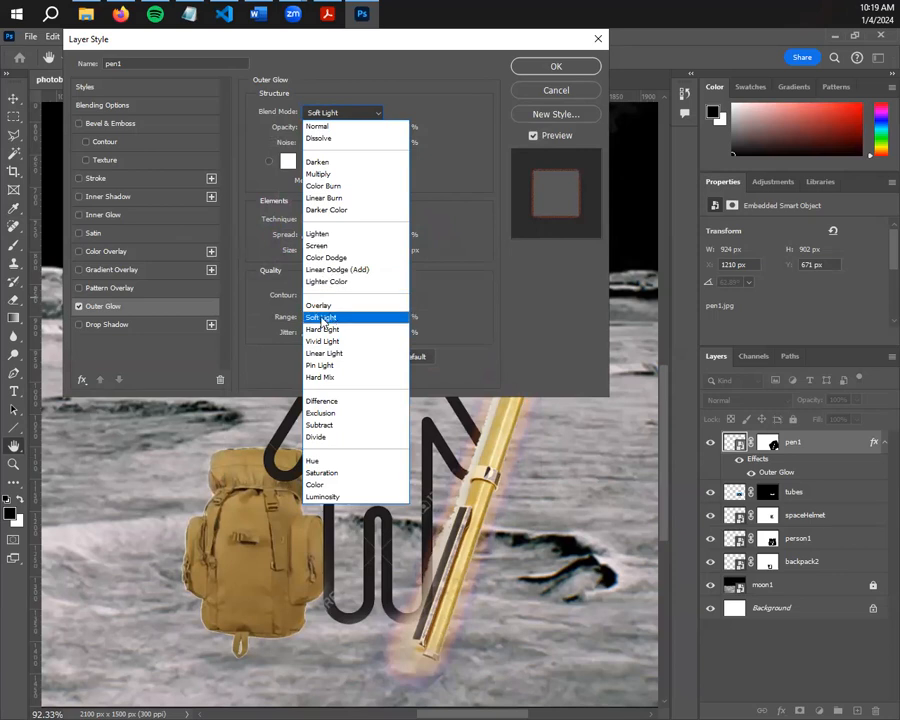
left_click(341, 341)
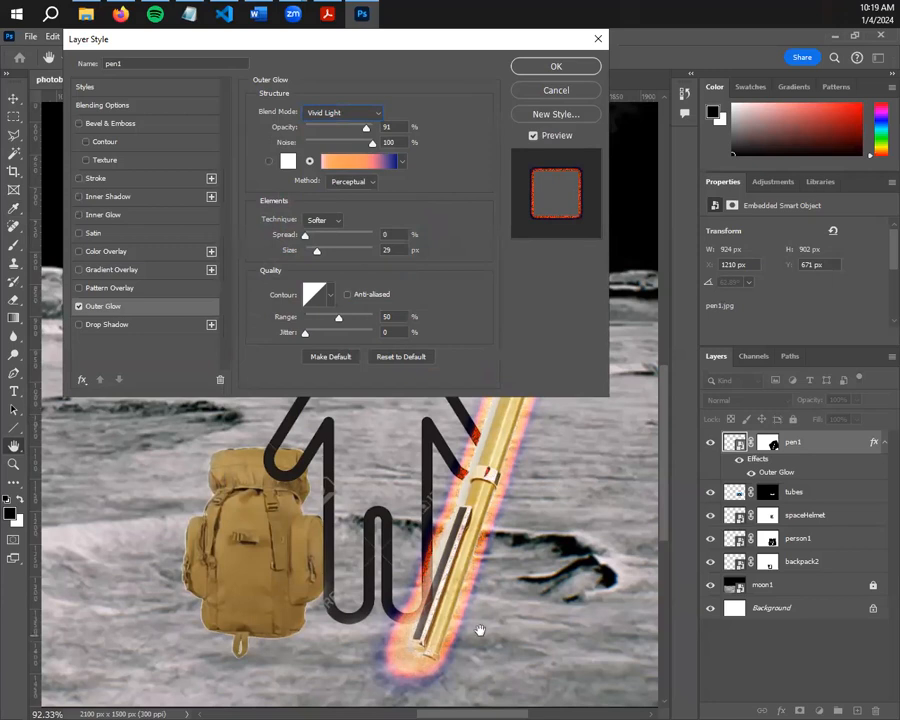
left_click(338, 113)
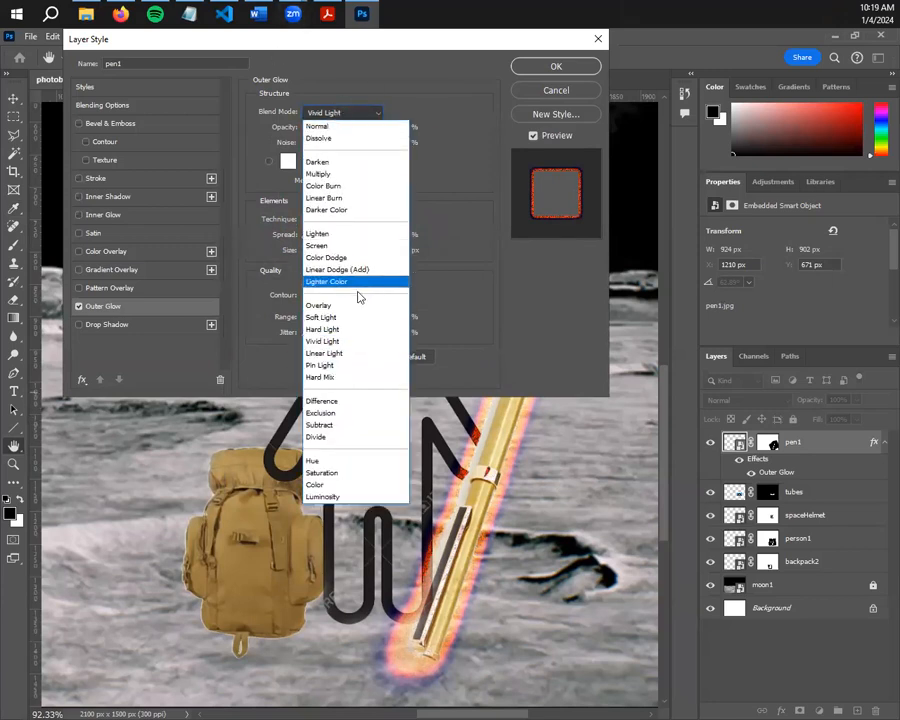
left_click(330, 341)
left_click(340, 112)
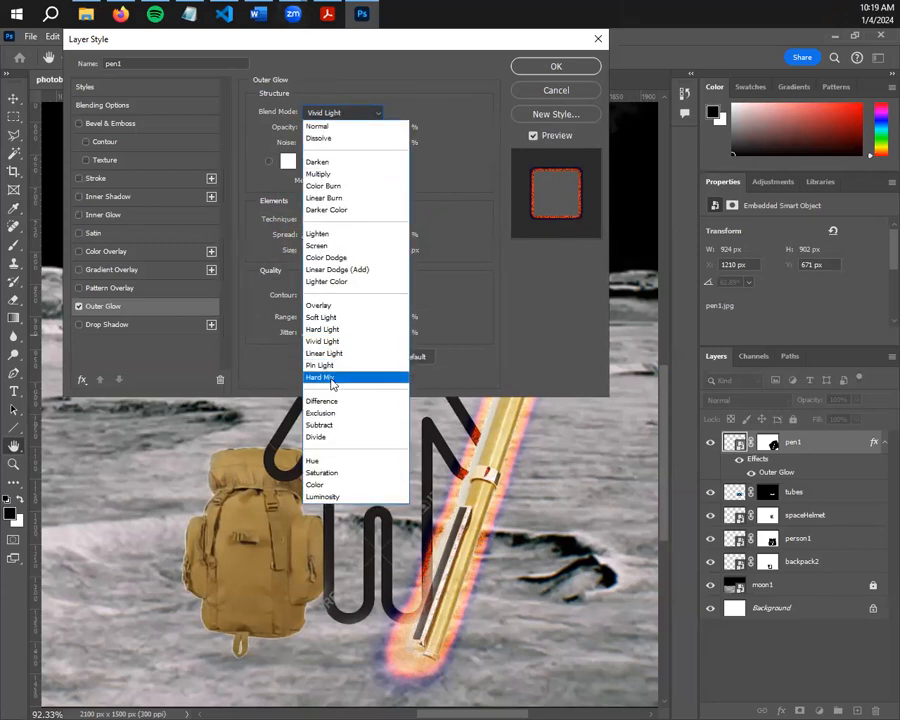
left_click(322, 401)
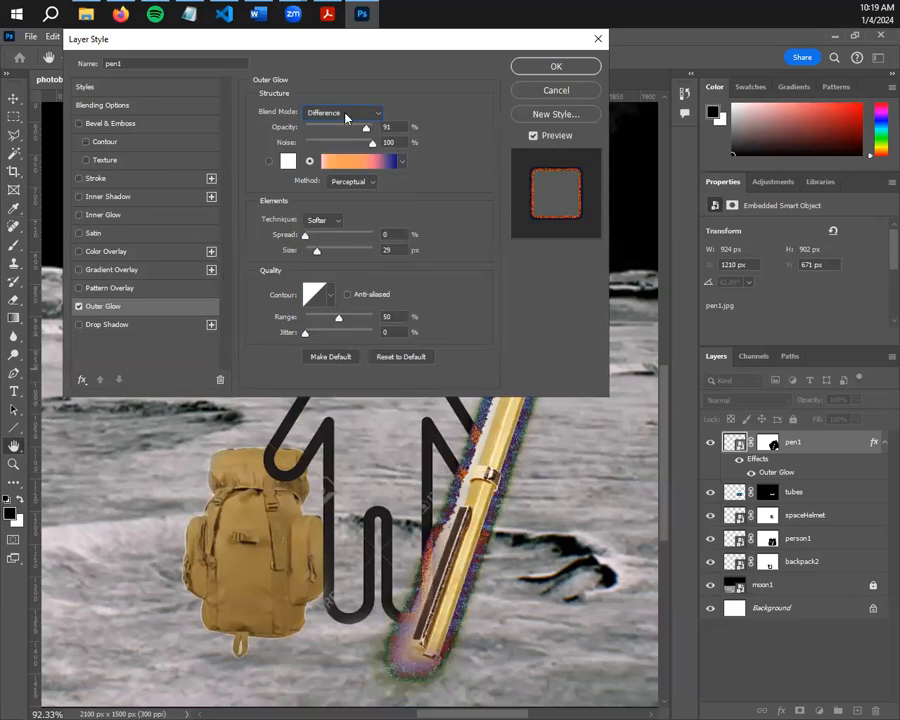
Try the Hue and Color blend modes on the pen's outer glow, and set it to Luminosity
left_click(346, 117)
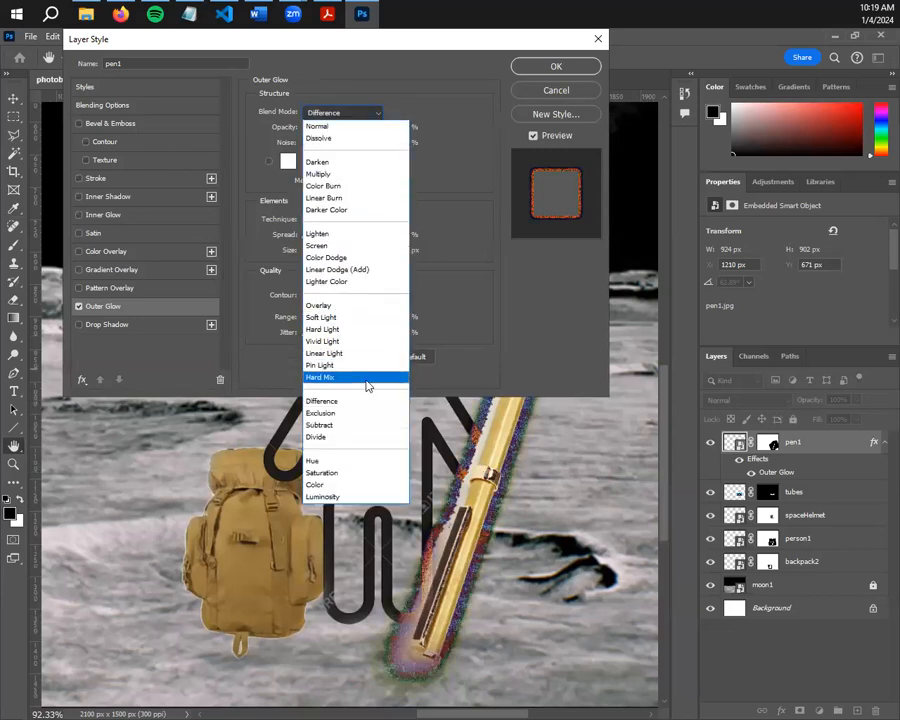
left_click(335, 462)
left_click(342, 112)
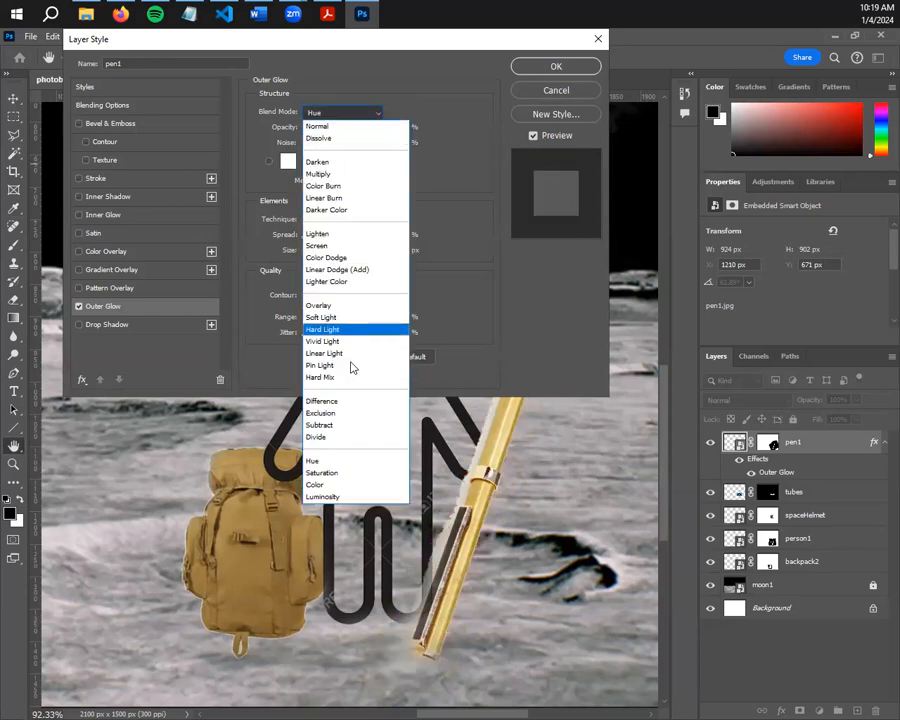
left_click(330, 488)
left_click(348, 112)
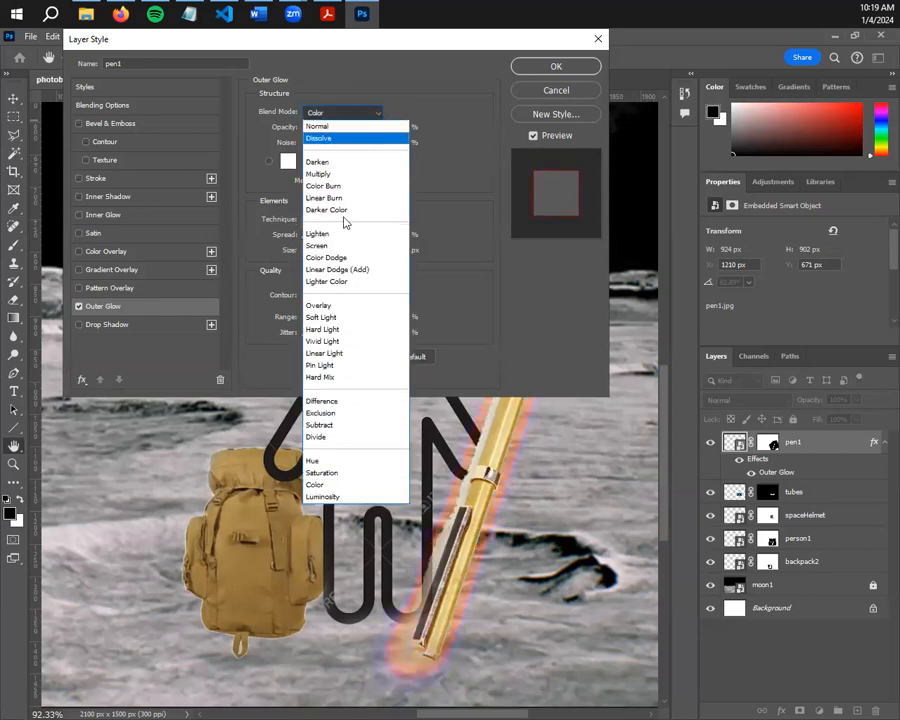
left_click(336, 497)
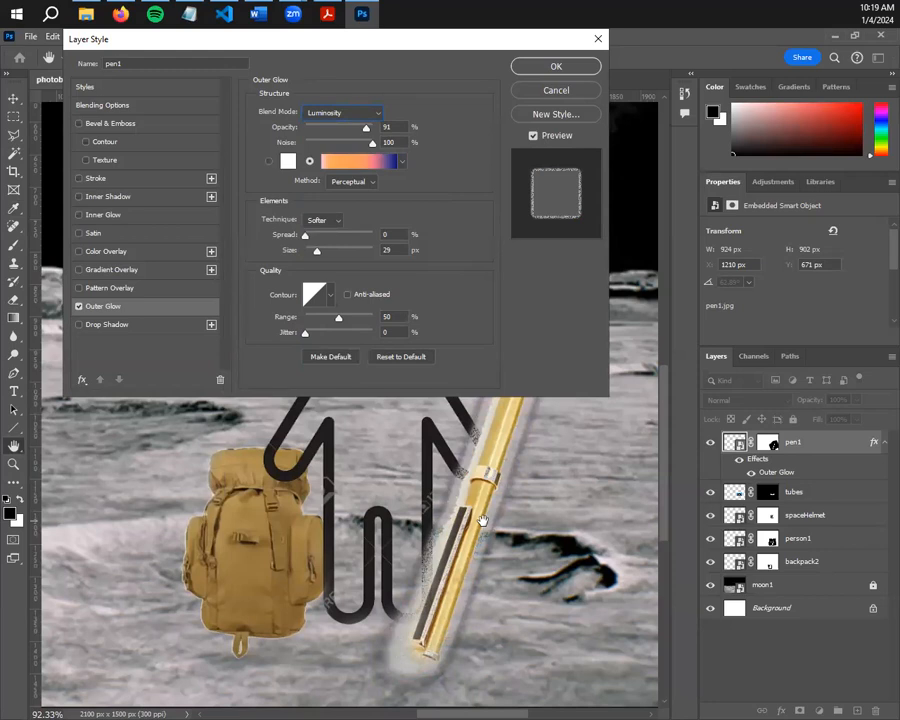
Keep Luminosity as the blend mode of the pen's outer glow and apply the layer style
left_click(318, 112)
left_click(333, 498)
left_click(556, 66)
Reopen the pen1 layer style, add a gradient overlay, try the Soft Light blend mode on it and set it to Pin Light
double_click(803, 444)
double_click(841, 444)
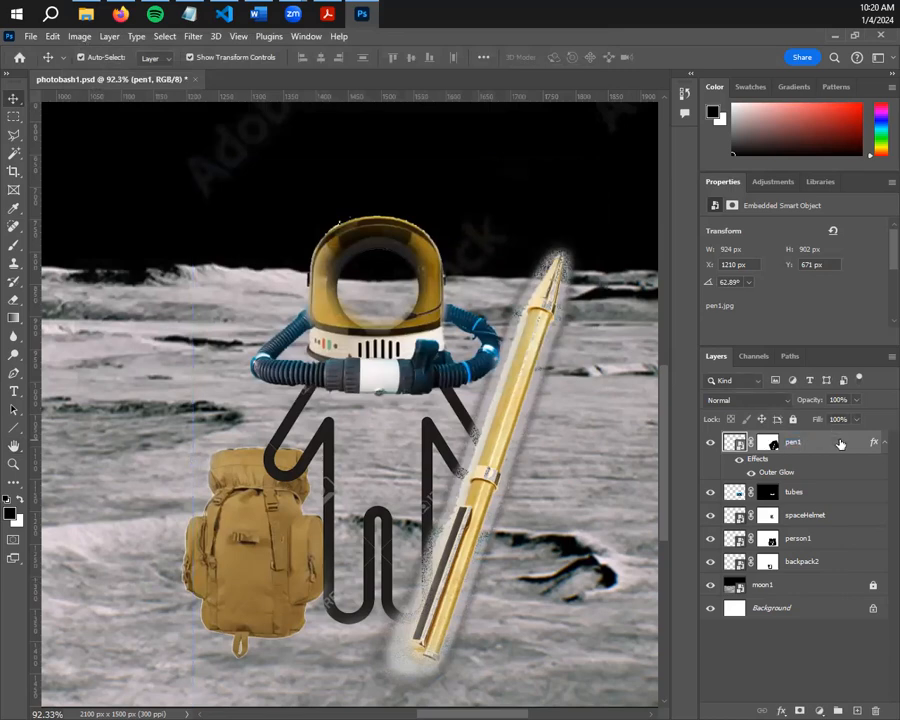
left_click(167, 313)
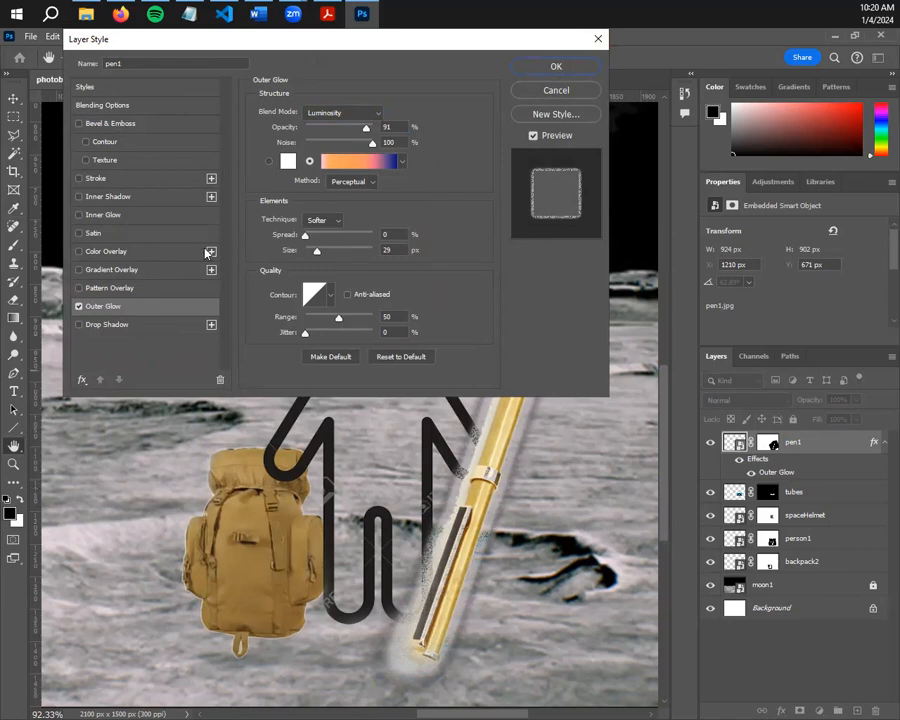
left_click(155, 271)
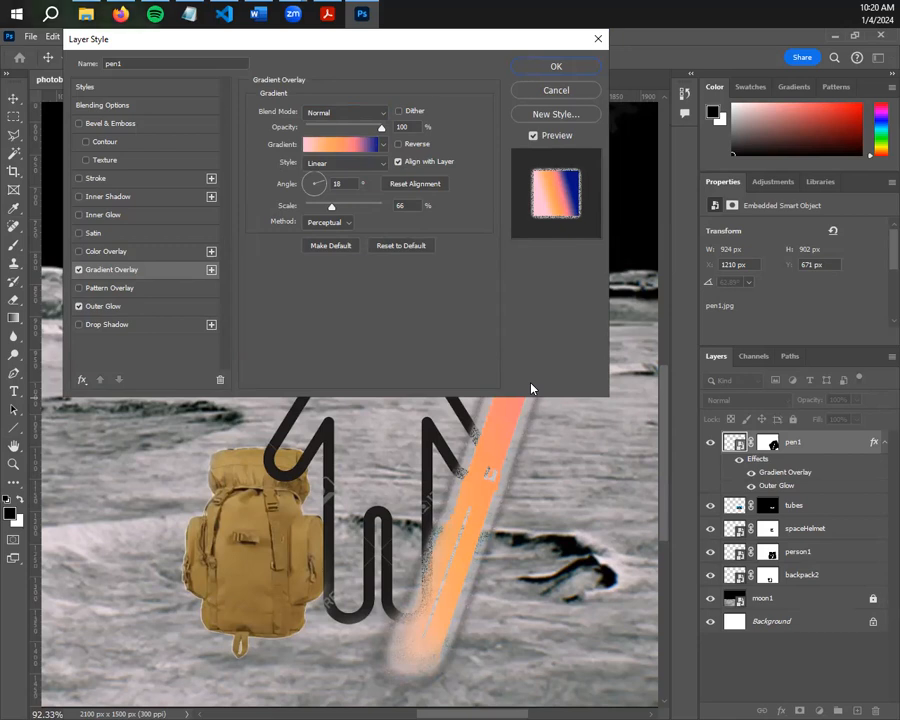
left_click(344, 113)
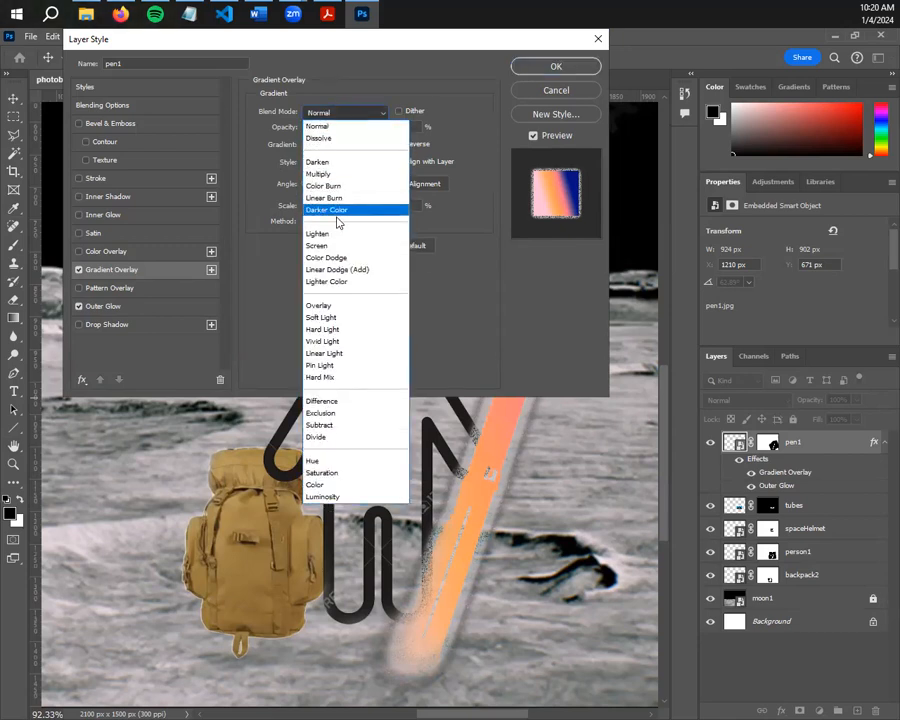
left_click(333, 317)
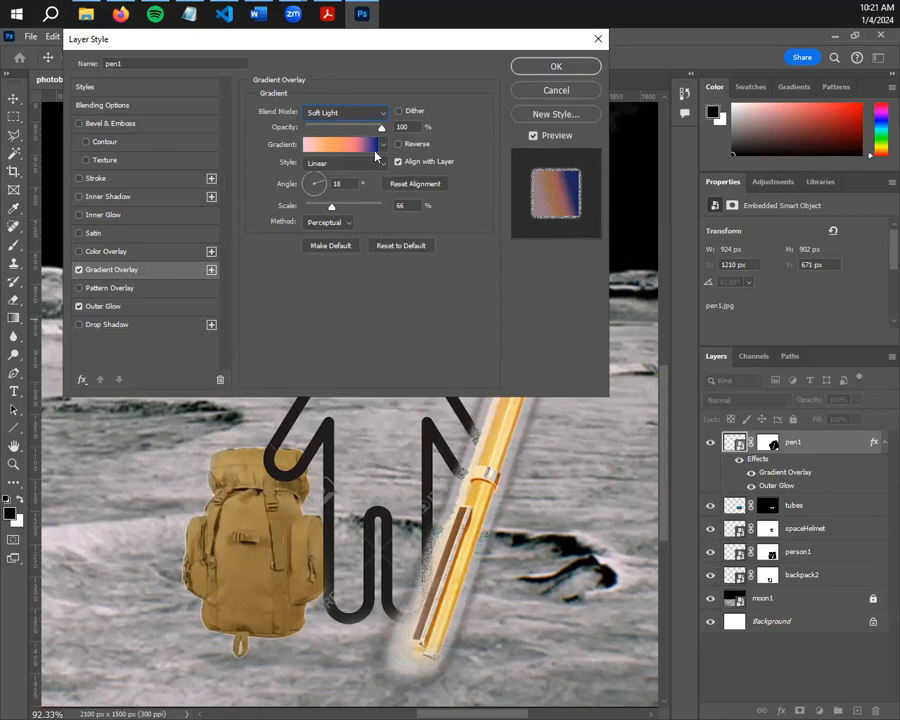
left_click(345, 112)
left_click(337, 366)
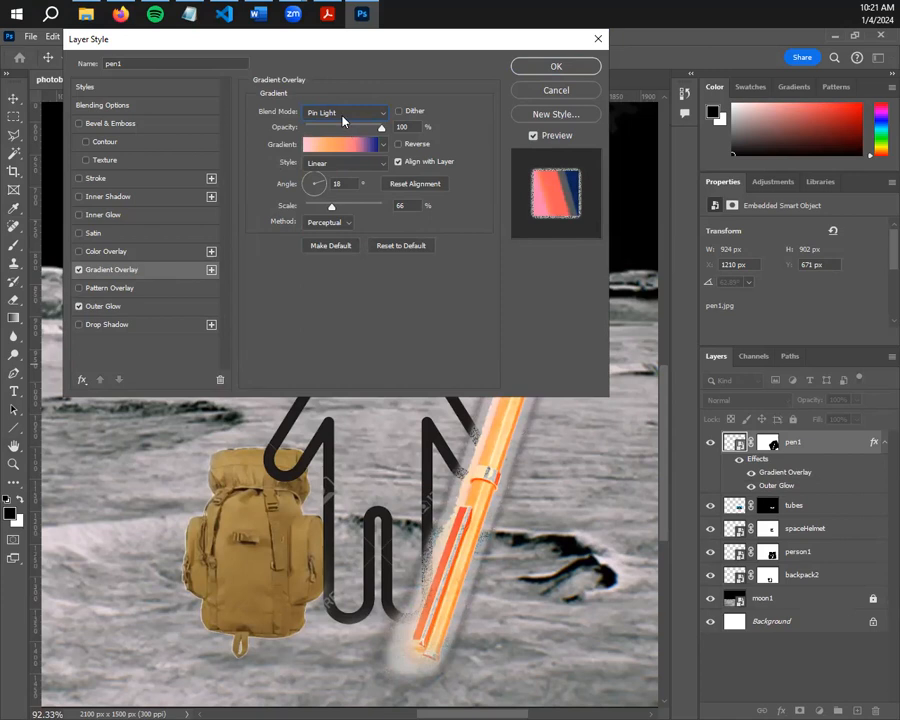
Set the pen's gradient overlay to 62% opacity and a 76° angle, try 18% and 50% scale, and set the scale to 66%
left_click_drag(381, 127, 353, 127)
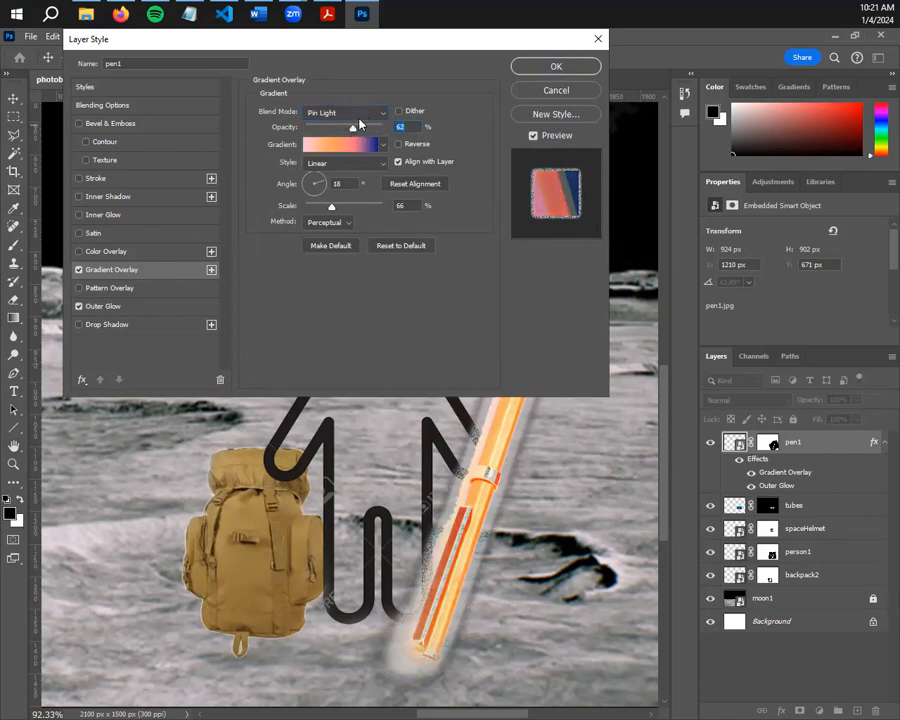
mouse_move(322, 178)
left_mouse_down()
mouse_move(319, 196)
mouse_move(327, 183)
mouse_move(309, 181)
mouse_move(323, 194)
mouse_move(310, 181)
mouse_move(320, 193)
mouse_move(322, 180)
mouse_move(329, 184)
mouse_move(323, 154)
left_mouse_up()
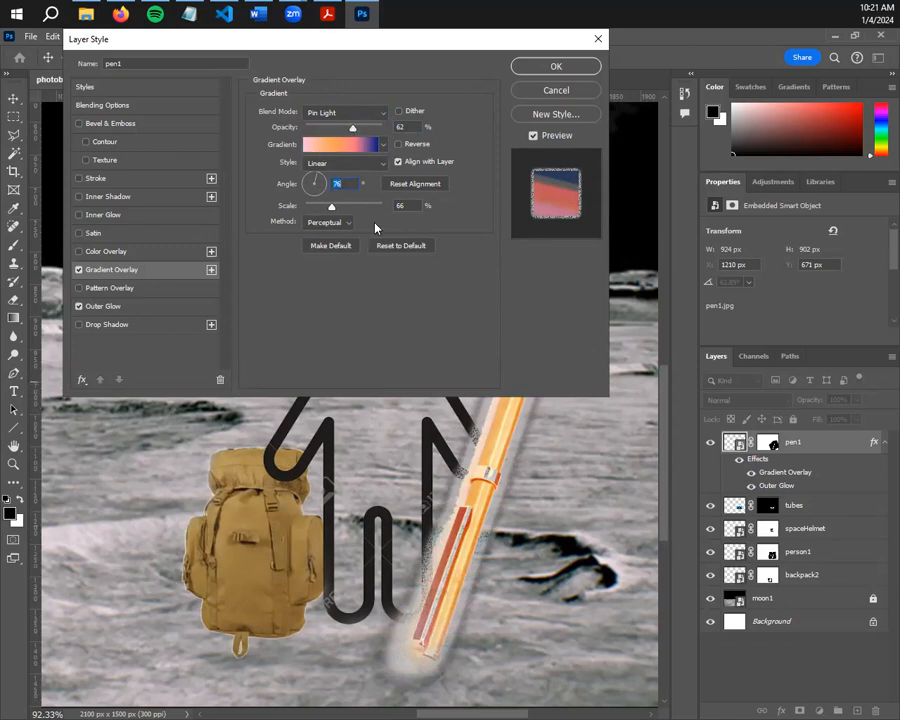
left_click_drag(334, 210, 310, 216)
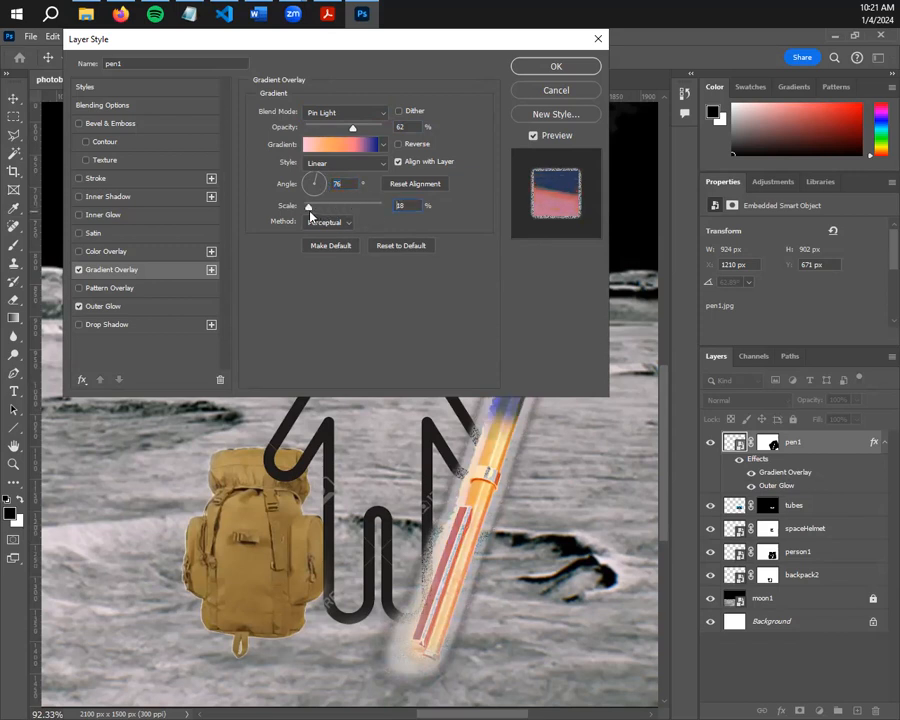
type("50")
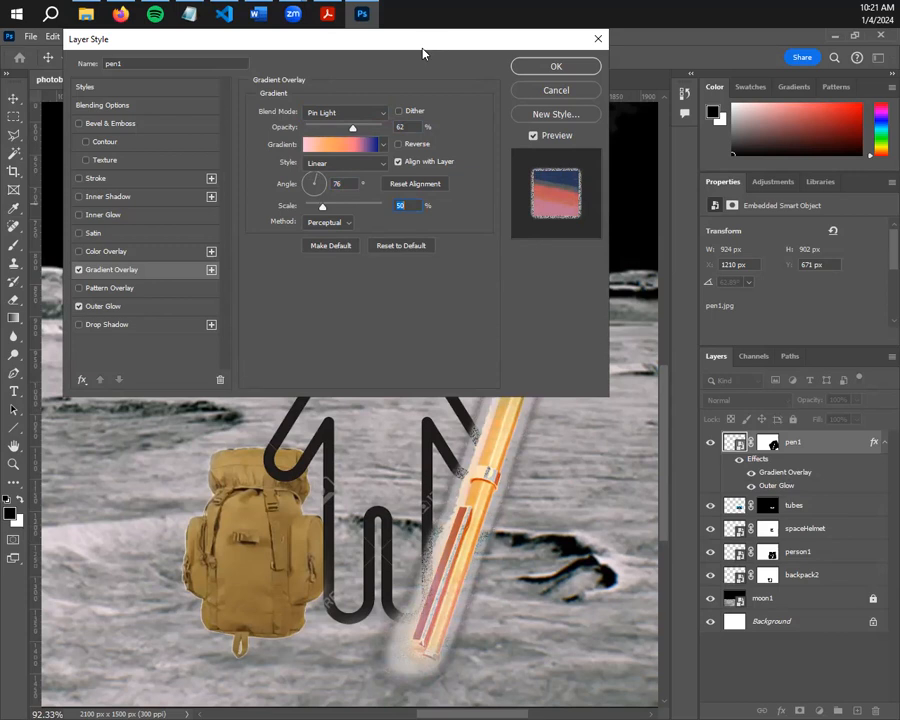
key("Return")
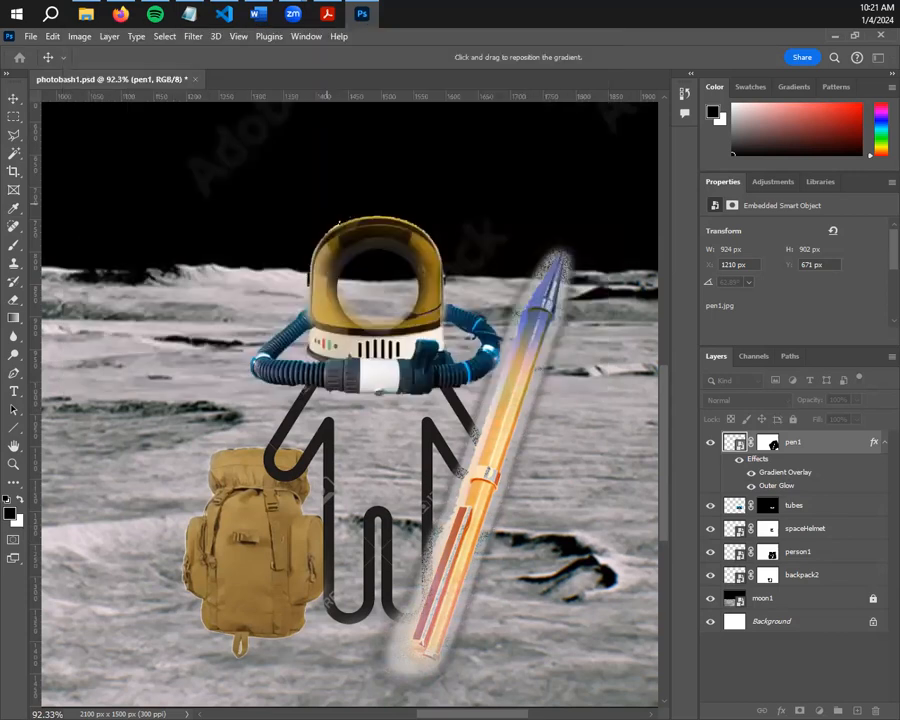
left_click_drag(545, 307, 526, 303)
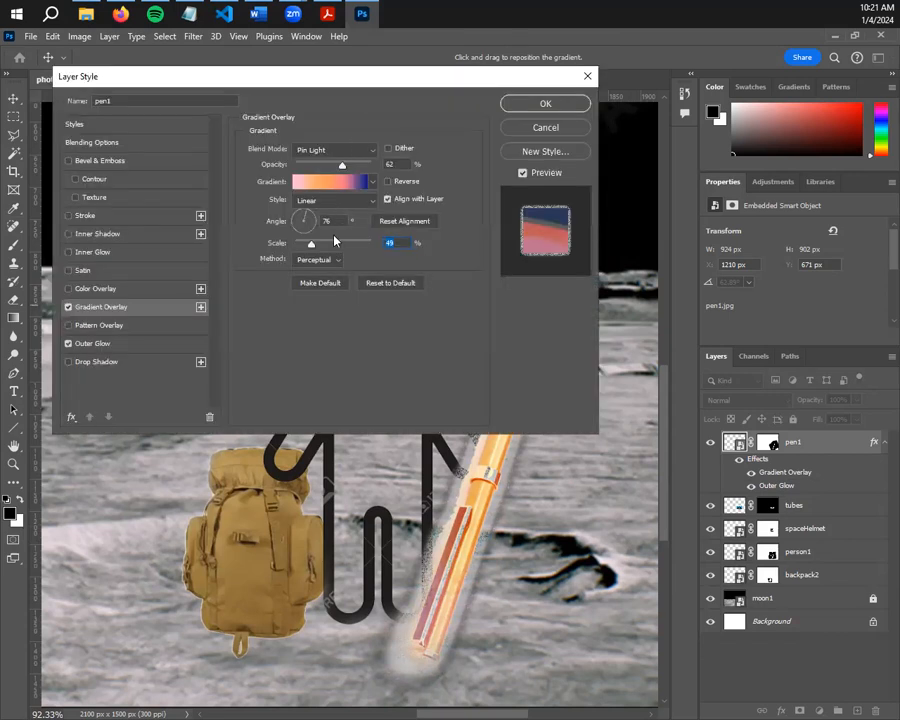
left_click(322, 243)
Try the Radial and Angle gradient styles on the pen's gradient overlay
left_click(356, 206)
left_click(347, 201)
left_click(340, 202)
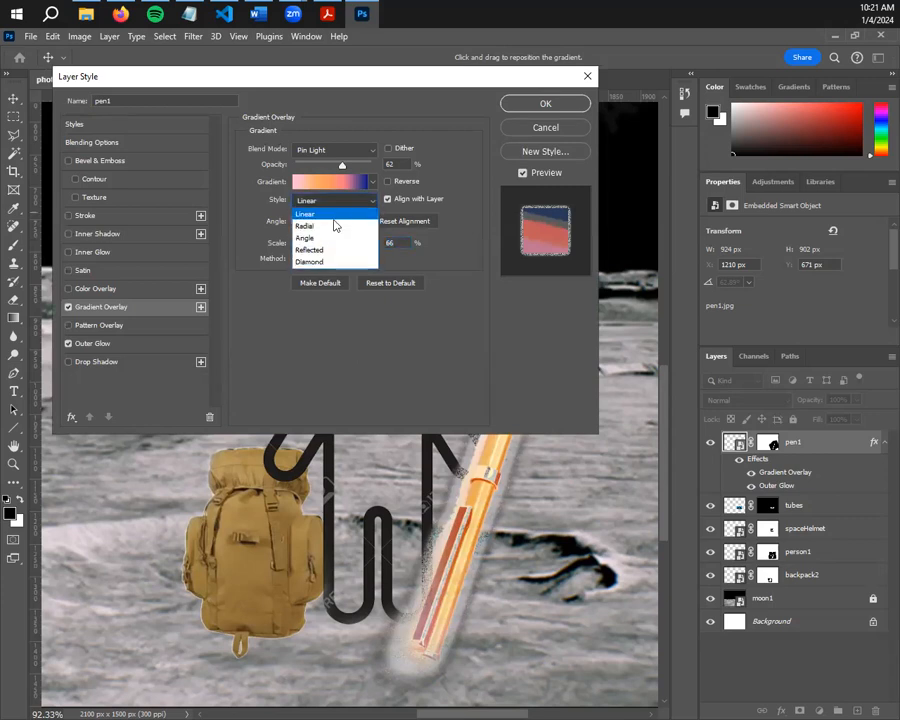
left_click(333, 226)
left_click(331, 201)
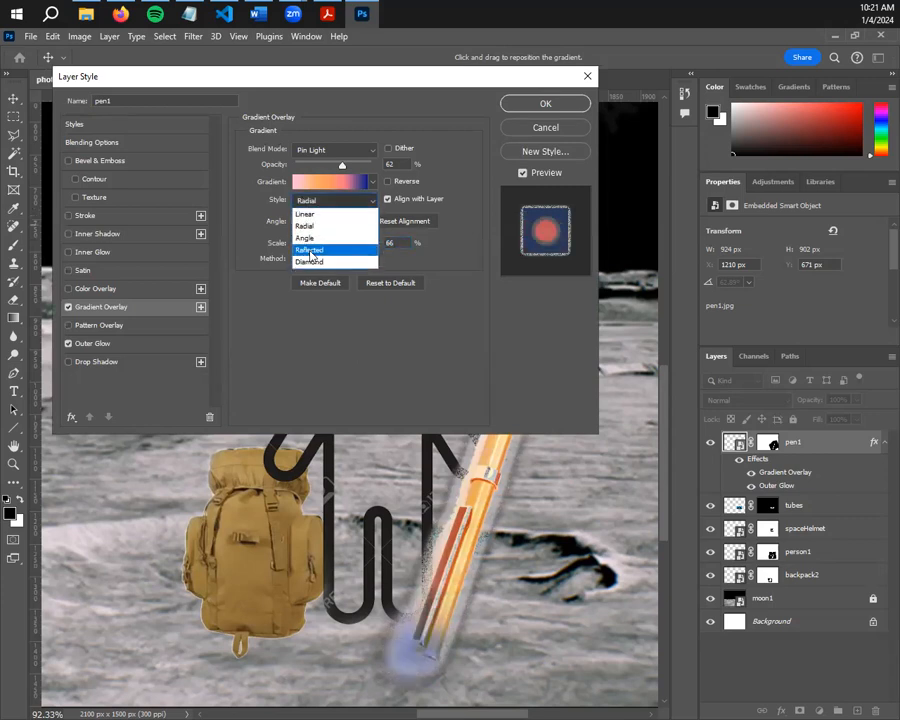
left_click(305, 237)
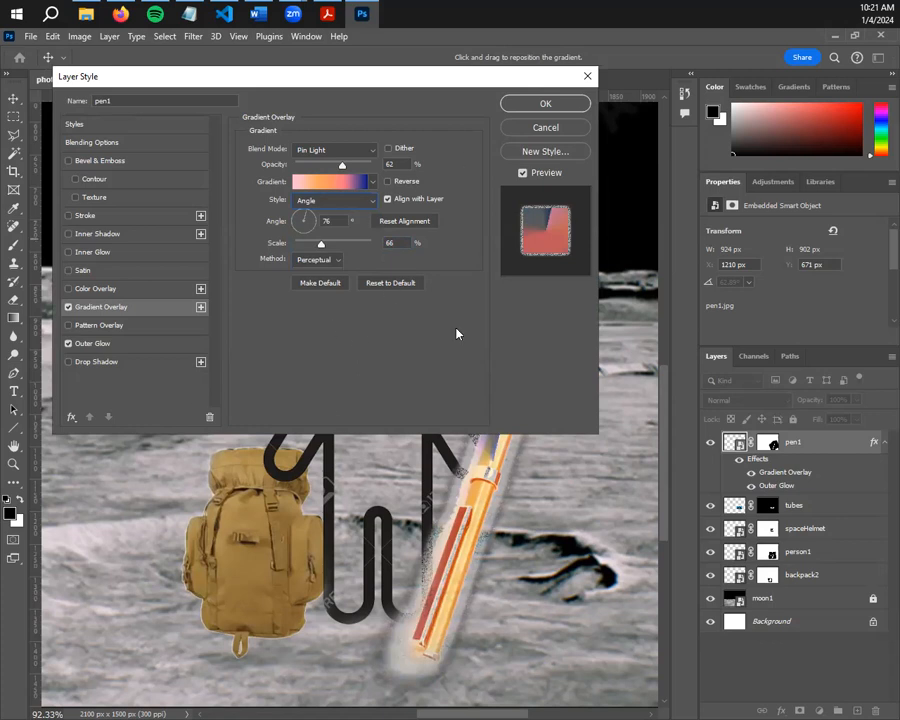
Try the Reflected and Diamond gradient styles, return the pen's gradient overlay to Linear and apply the layer style
left_click(328, 202)
left_click(330, 248)
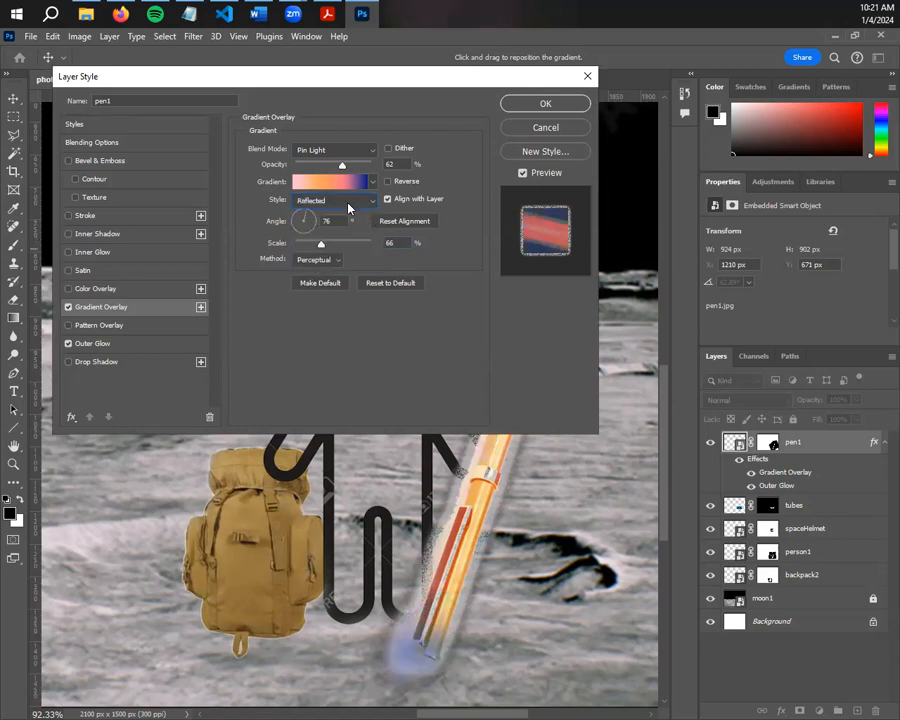
left_click(351, 204)
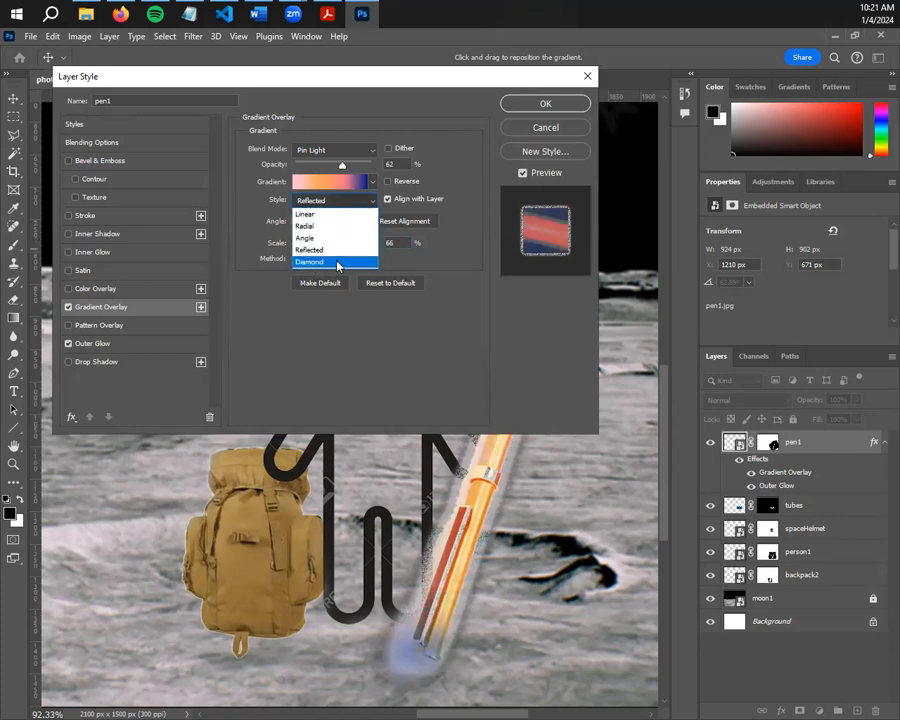
left_click(337, 264)
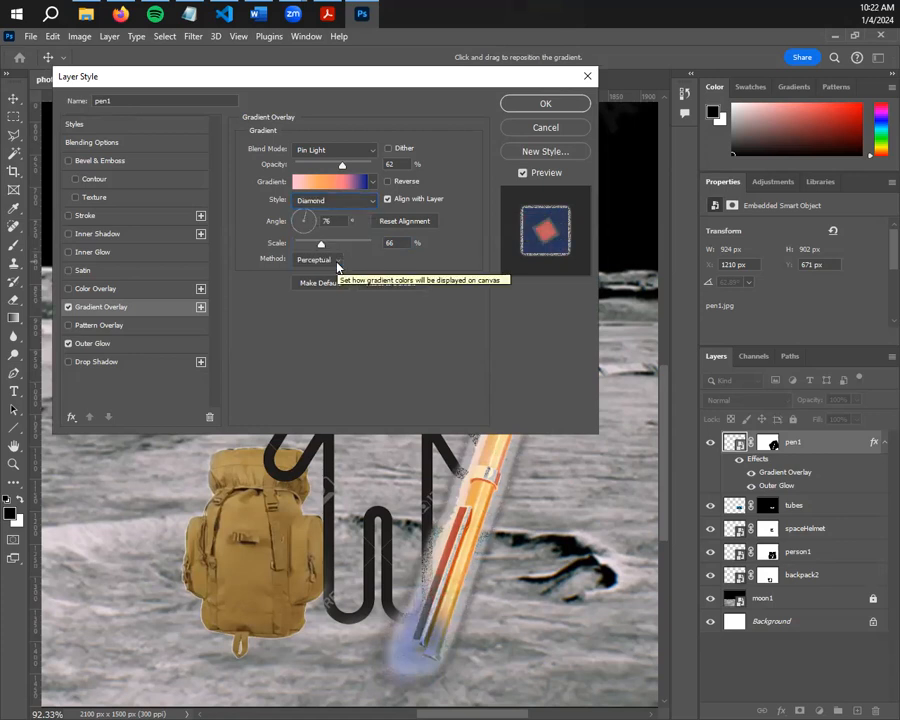
left_click(338, 202)
left_click(312, 226)
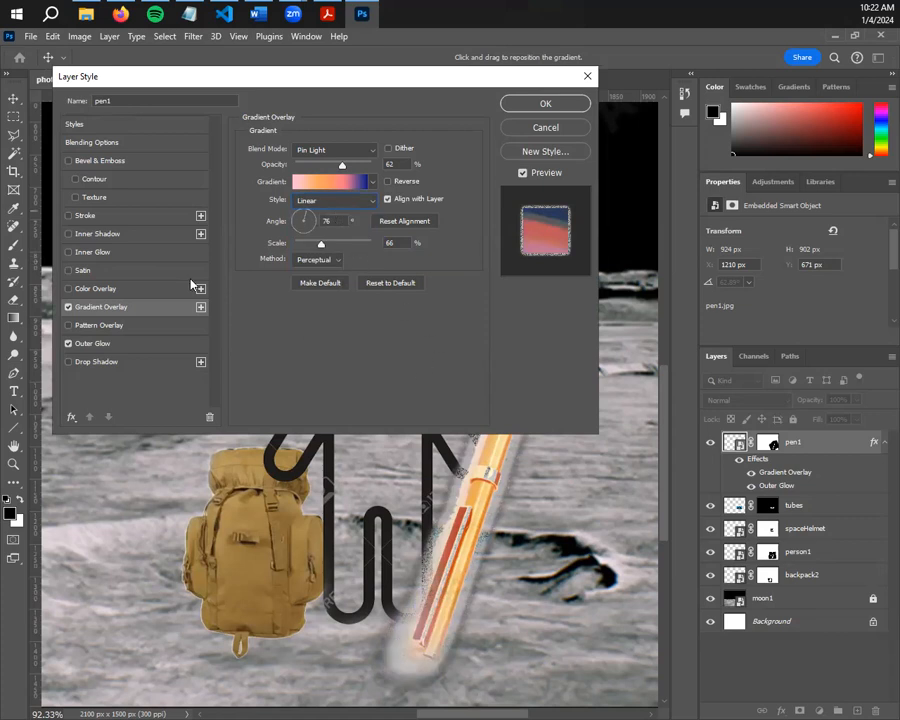
left_click_drag(222, 86, 262, 181)
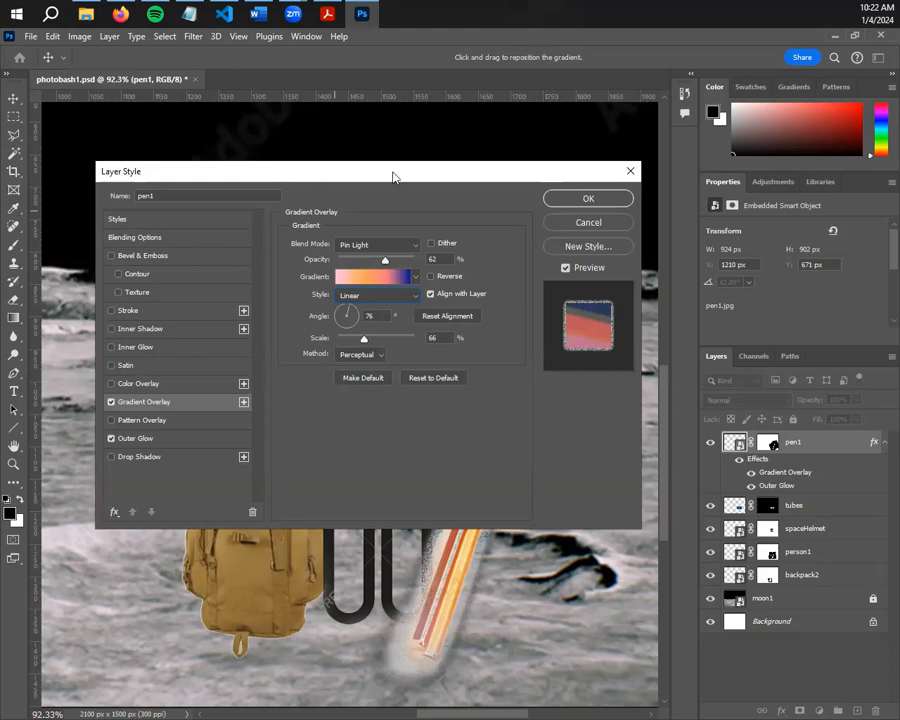
left_click(588, 198)
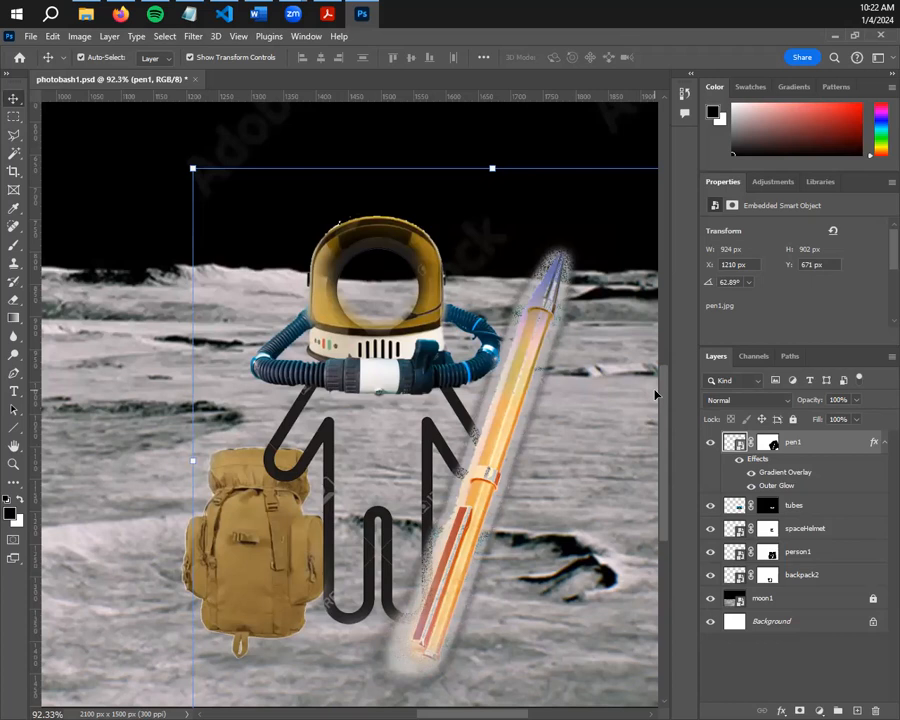
Add a vector mask to the pen1 layer, undo it and deselect the layer
left_click(799, 710, "ctrl")
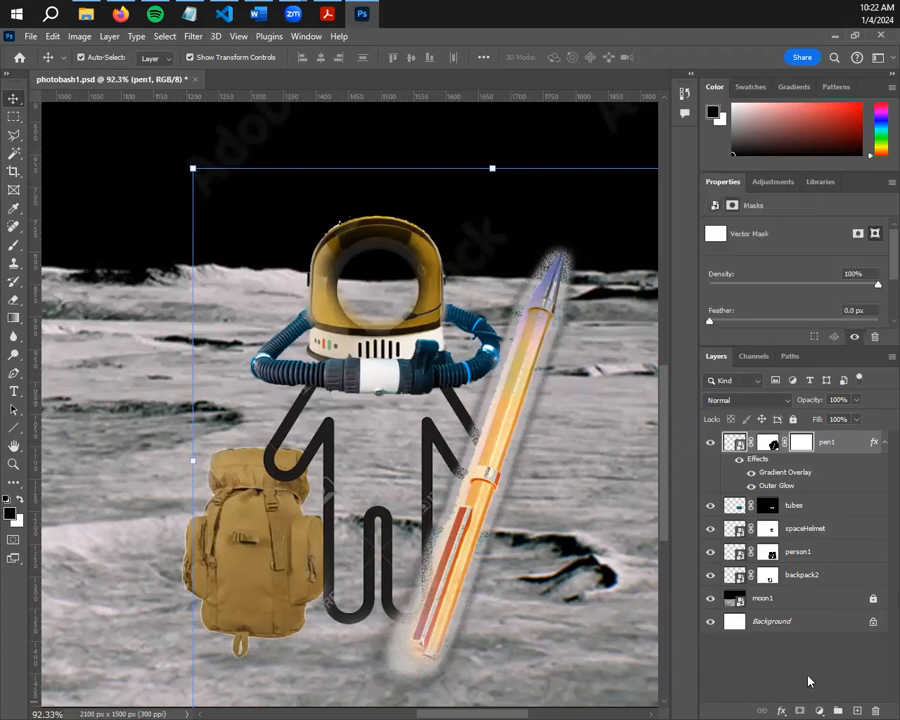
key("ctrl+z")
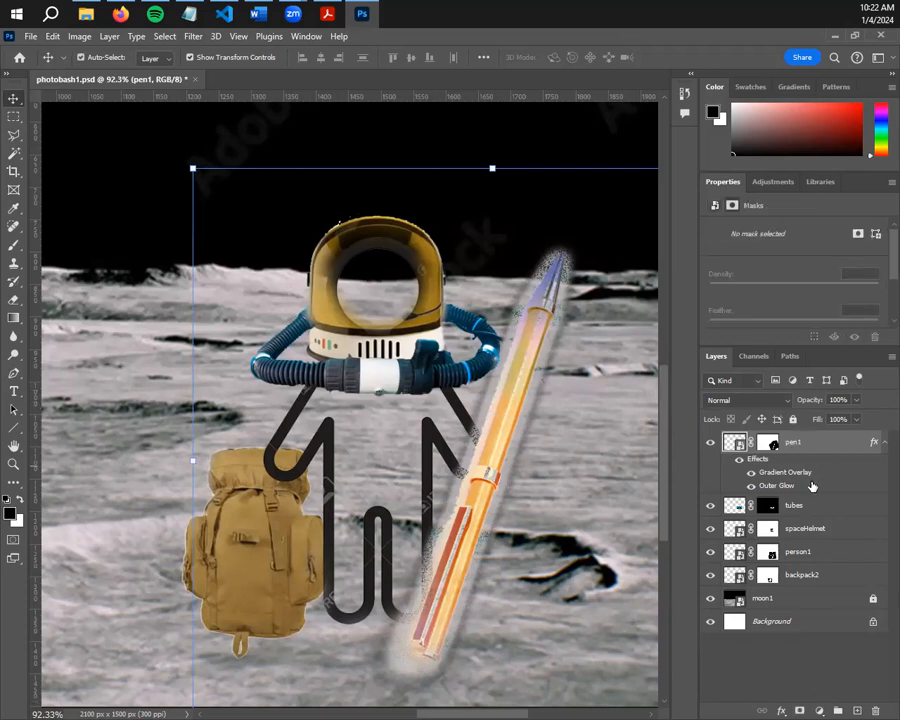
left_click(795, 684)
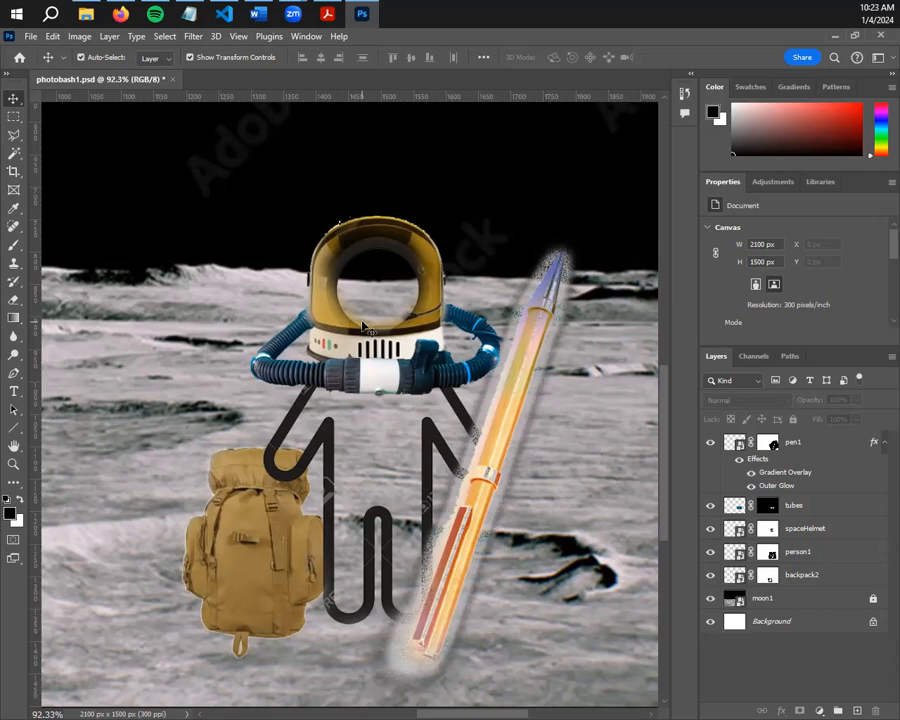
Paint white with the Brush tool on the spaceHelmet layer's mask to restore the see-through center of the visor
left_click(824, 529)
left_click(769, 530)
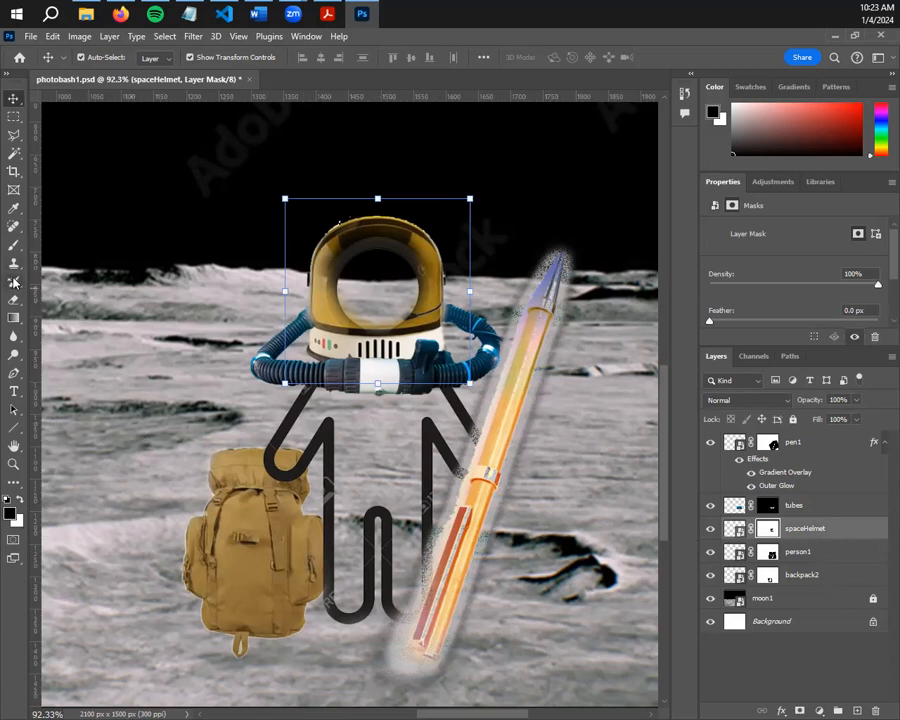
left_click(14, 245)
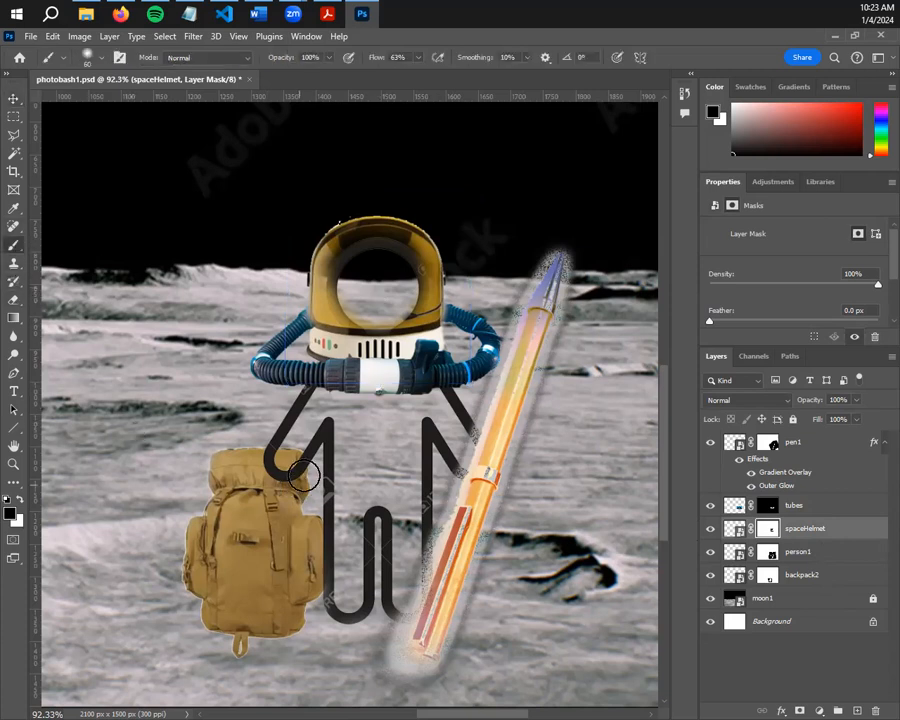
key("x")
mouse_move(362, 317)
left_mouse_down()
mouse_move(399, 303)
mouse_move(411, 309)
mouse_move(380, 320)
mouse_move(351, 288)
mouse_move(357, 270)
mouse_move(386, 256)
mouse_move(408, 266)
mouse_move(370, 297)
mouse_move(342, 277)
mouse_move(360, 251)
mouse_move(345, 288)
left_mouse_up()
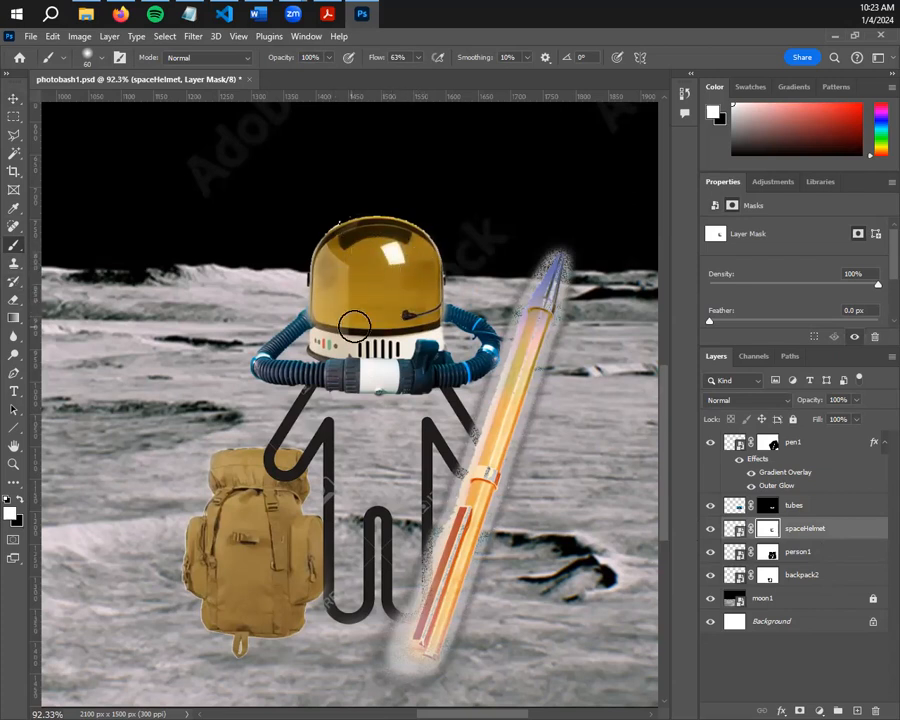
Set the spaceHelmet layer's blend mode to Hard Light
left_click(838, 530)
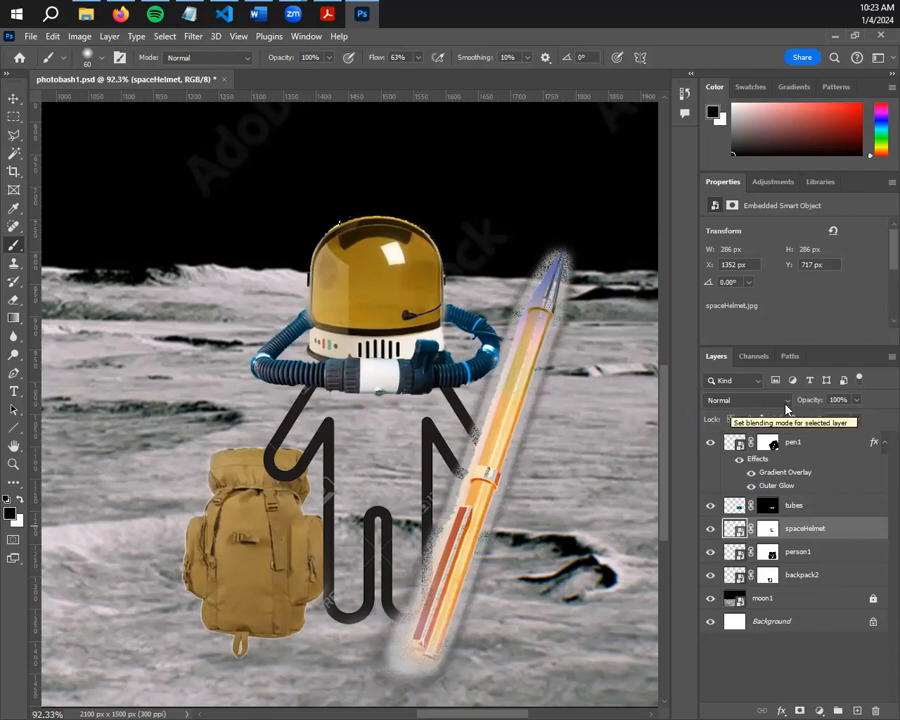
left_click(748, 400)
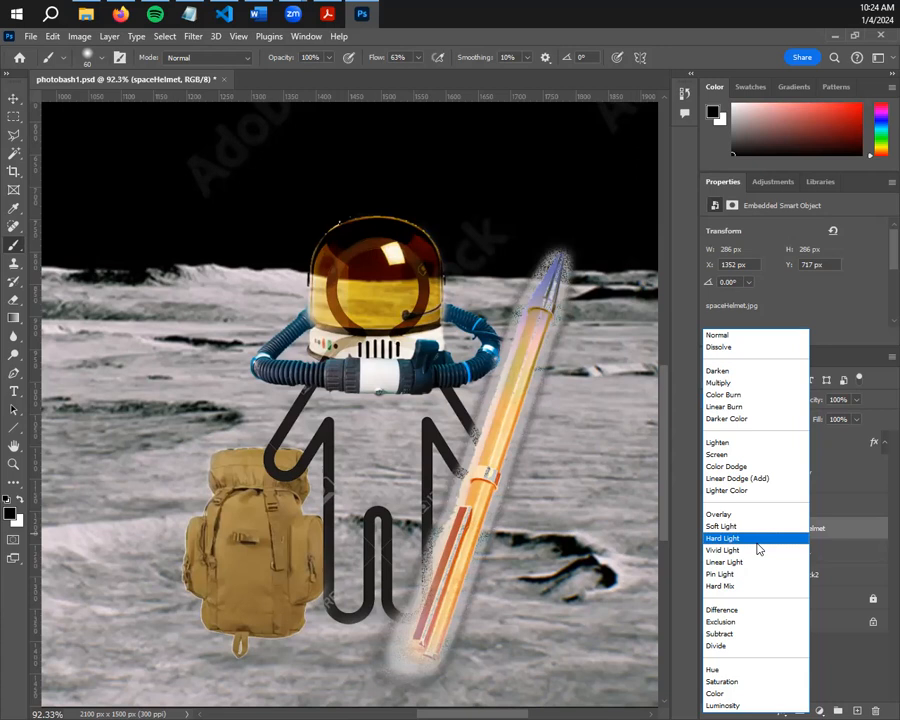
left_click(758, 544)
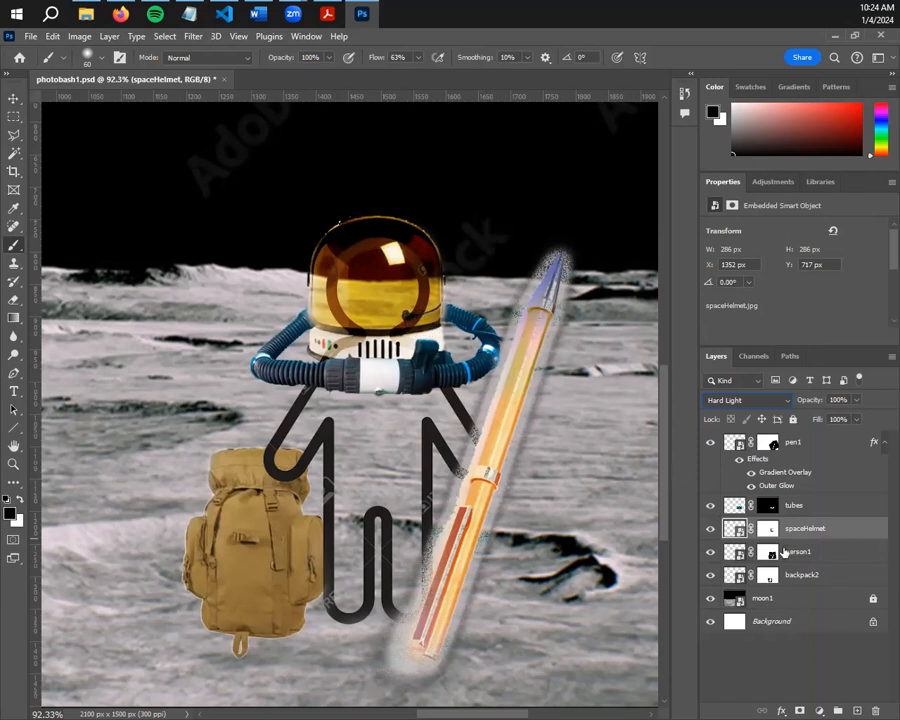
Hide the pen1, tubes, person1 and backpack2 layers to inspect the blended helmet against the moon, toggling the helmet and moon visibility as well
left_click(710, 442)
left_click(711, 528)
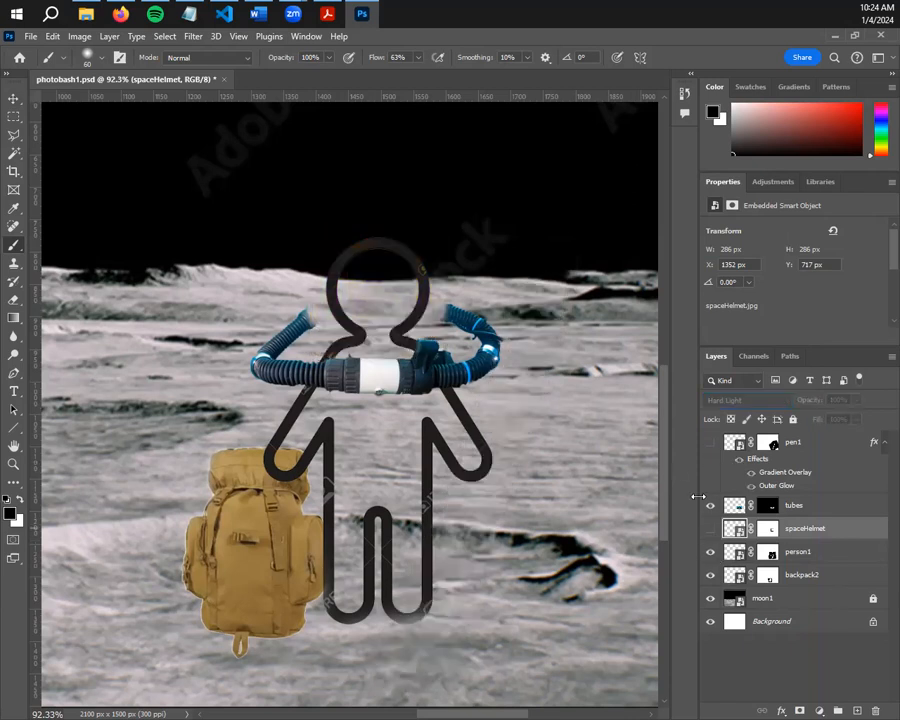
left_click(711, 528)
left_click(710, 505)
left_click(710, 551)
left_click(710, 575)
left_click(710, 598)
left_click(710, 598)
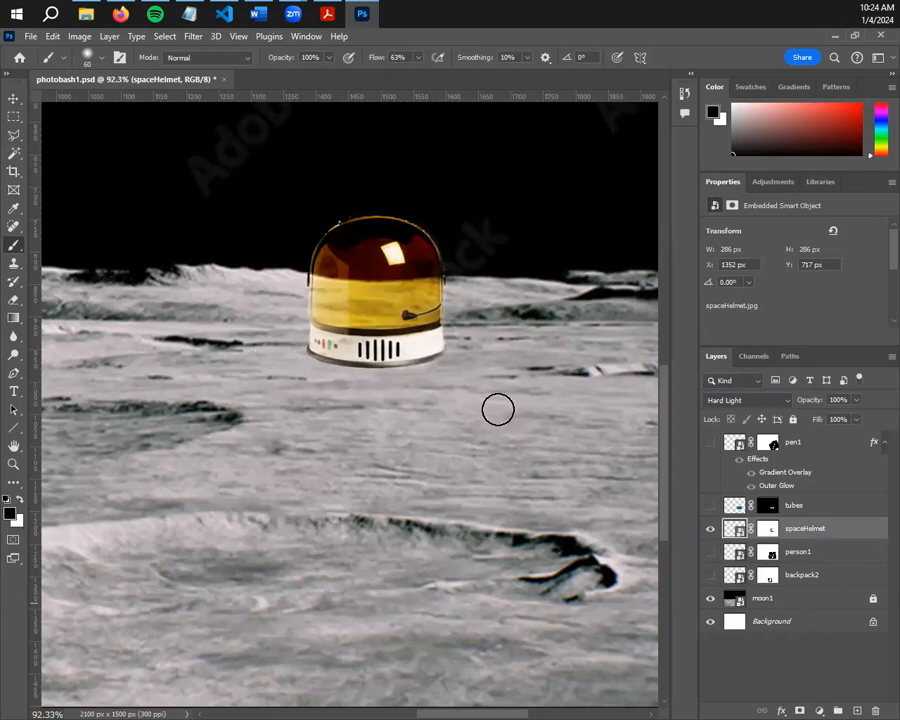
Show the pen1, person1, backpack2 and tubes layers again
left_click(710, 441)
left_click(710, 551)
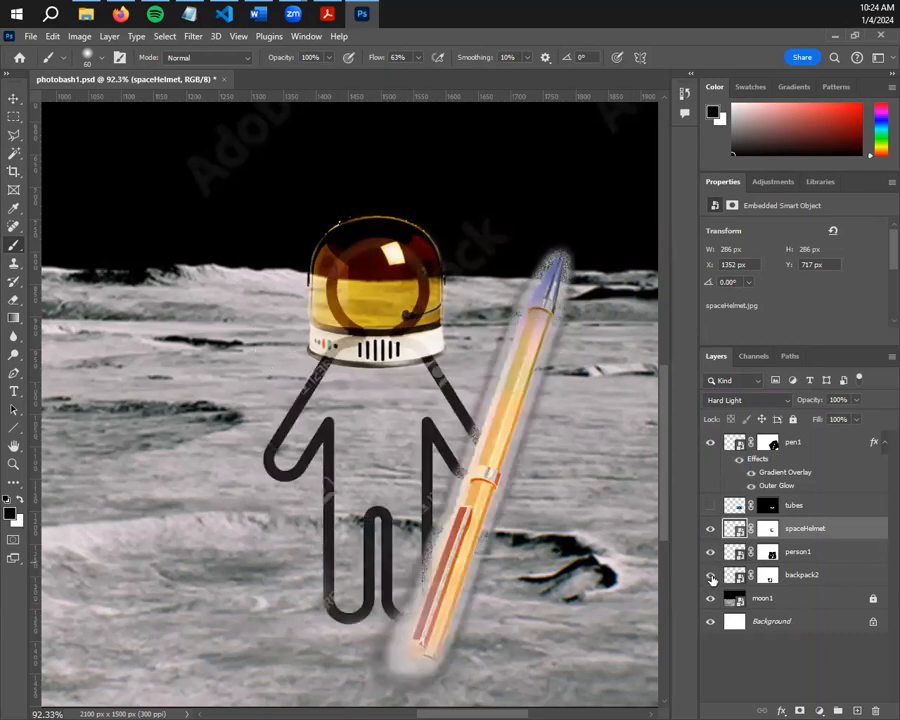
left_click(710, 574)
left_click(710, 505)
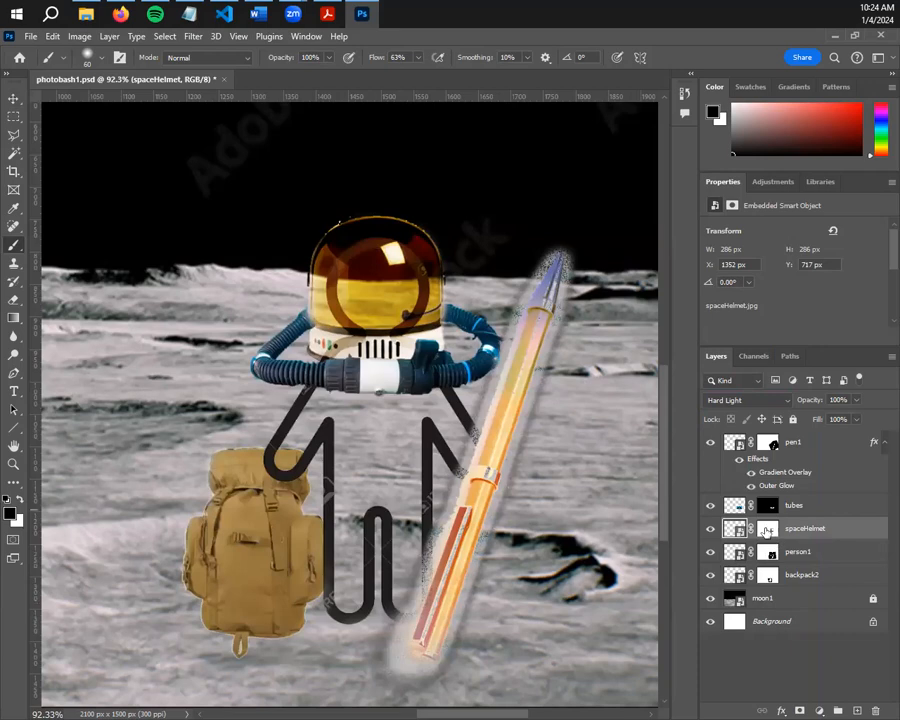
Retouch the spaceHelmet layer's mask around the colored marks on the helmet's white base with a 25 px brush
left_click(767, 528)
key("x")
scroll(352, 370, "up", 3)
scroll(352, 370, "up", 6)
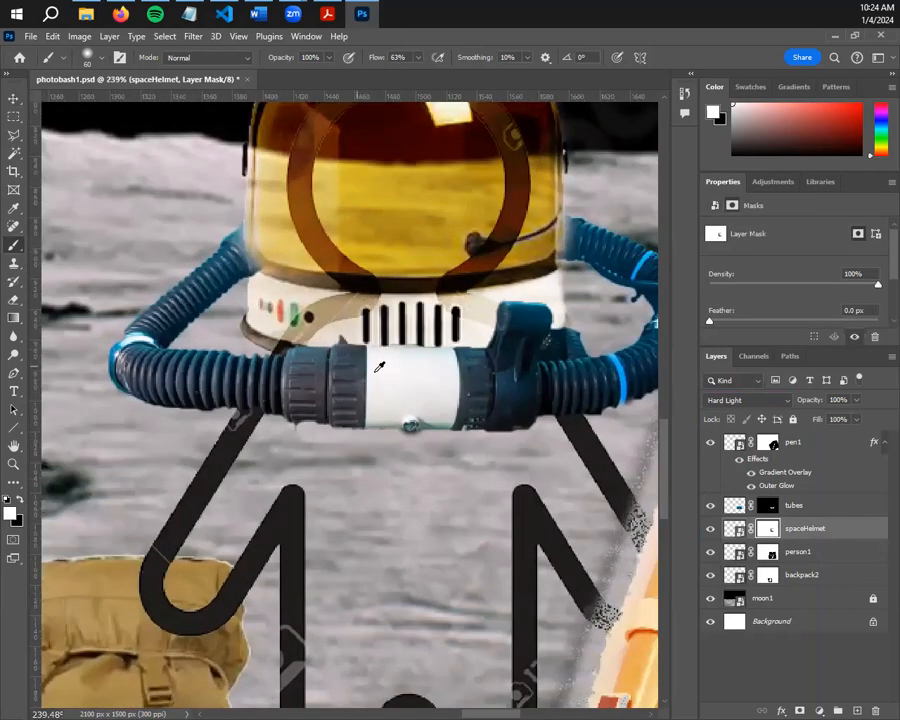
left_click_drag(382, 356, 323, 441)
key("bracketright")
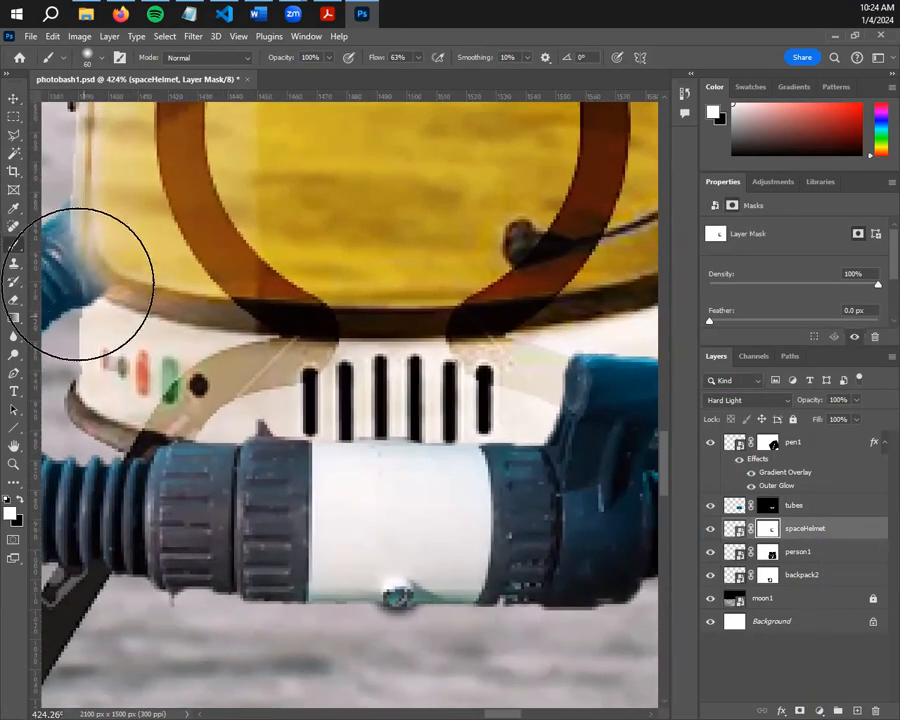
key("bracketleft")
key("bracketleft")
key("bracketleft")
key("bracketleft")
key("bracketleft")
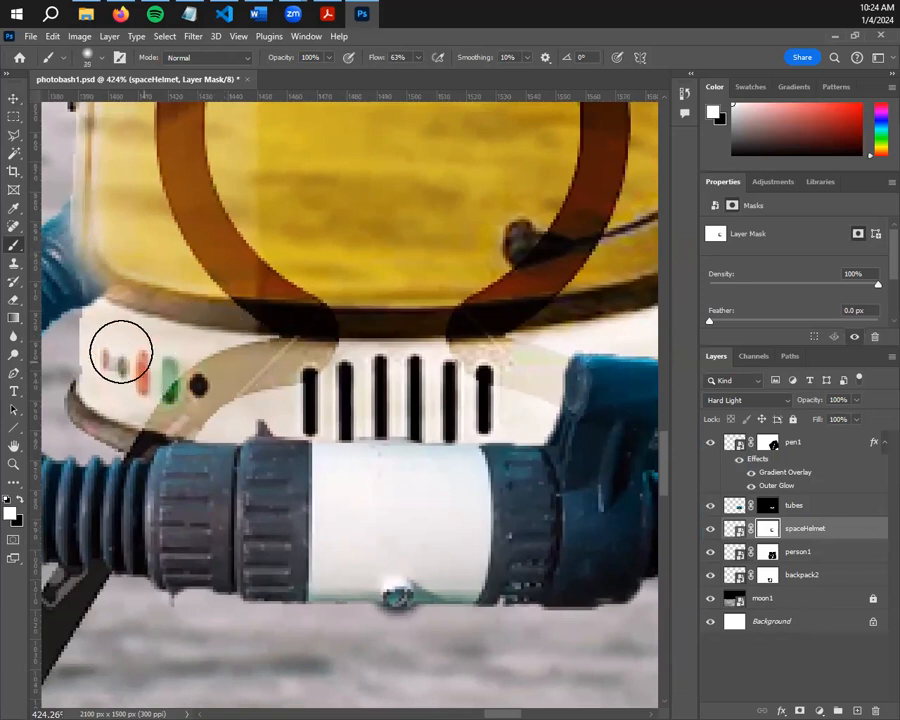
key("x")
mouse_move(159, 358)
left_mouse_down()
mouse_move(122, 348)
mouse_move(105, 388)
mouse_move(136, 379)
mouse_move(112, 357)
mouse_move(190, 377)
left_mouse_up()
key("x")
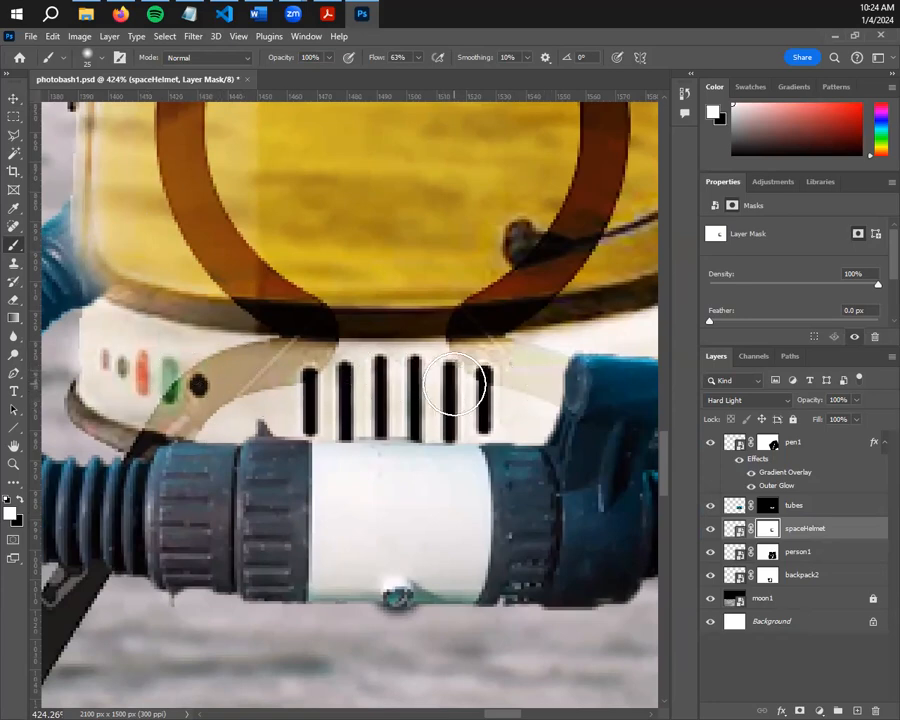
Set the spaceHelmet layer's blend mode to Normal
scroll(366, 375, "down", 3)
left_click_drag(355, 422, 346, 444)
scroll(385, 413, "down", 1)
scroll(380, 414, "up", 1)
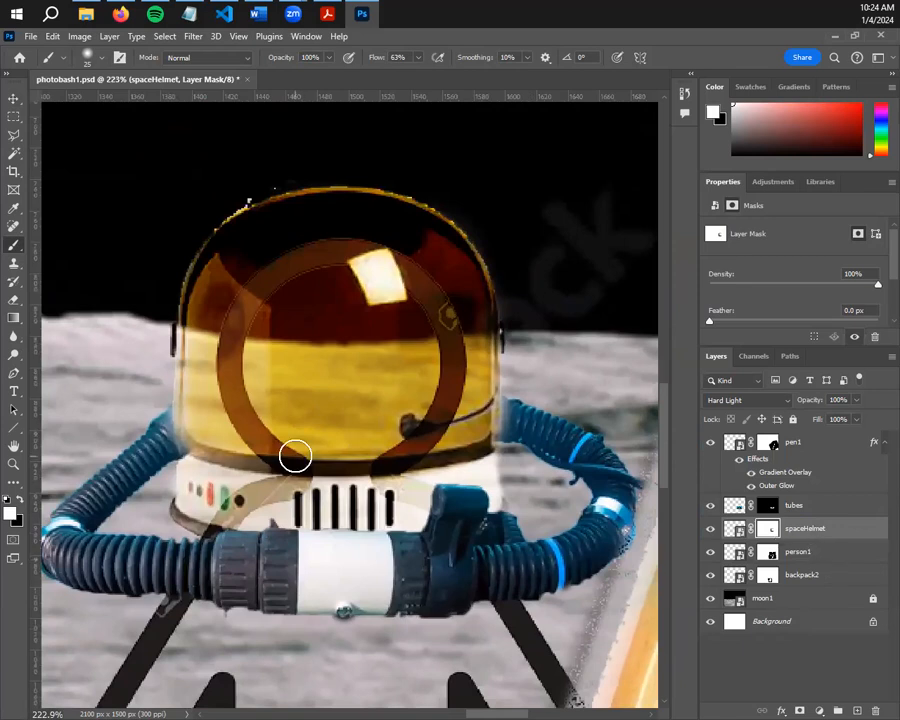
left_click(748, 399)
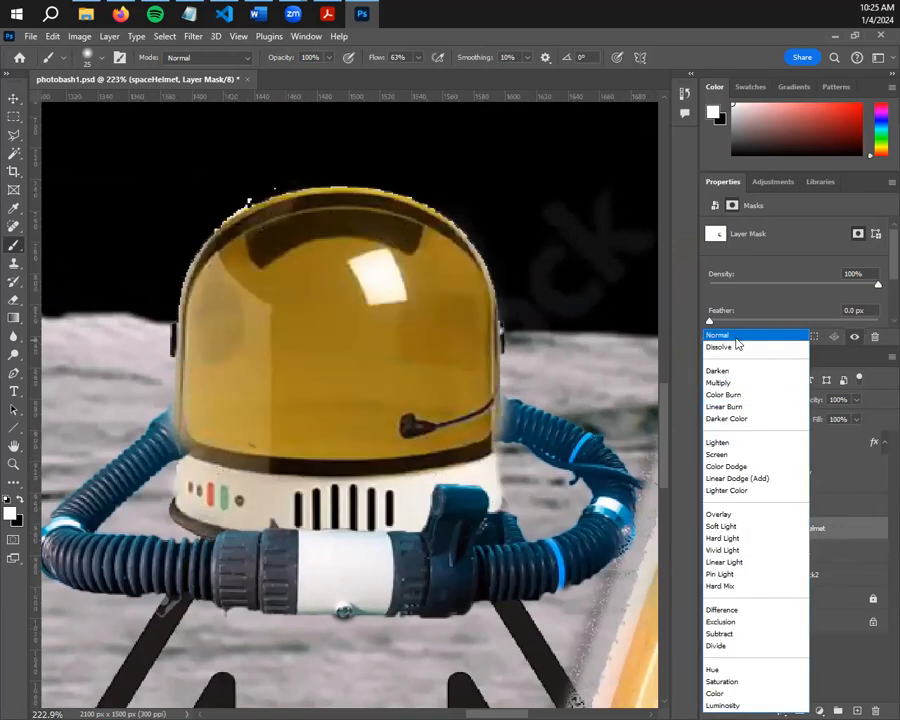
left_click(737, 339)
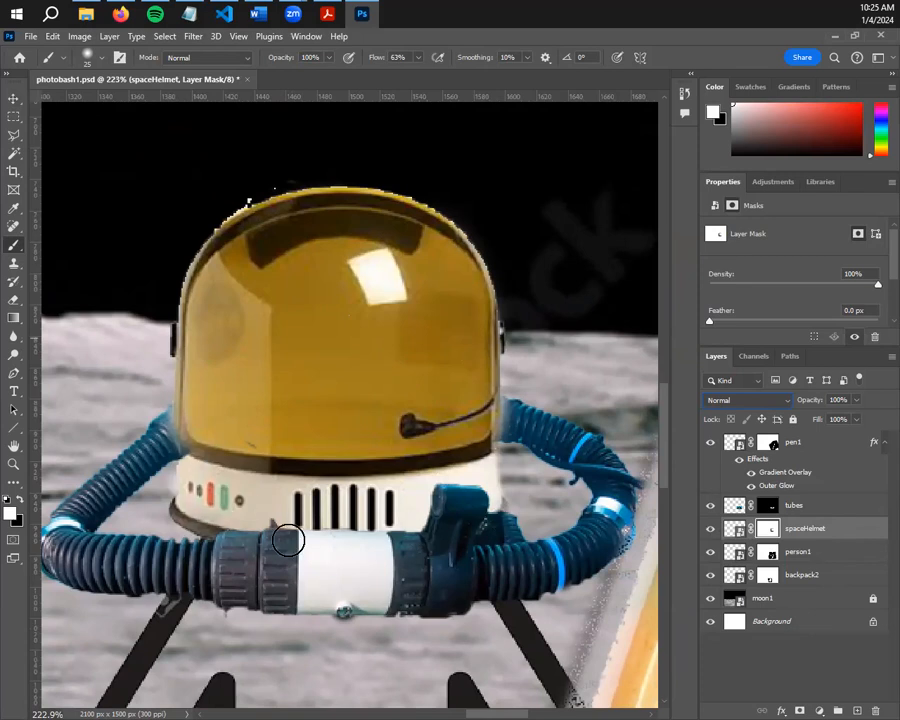
Try to select the helmet's gold visor and its white highlight on the spaceHelmet layer with the Magic Wand tool, and deselect
left_click(17, 154)
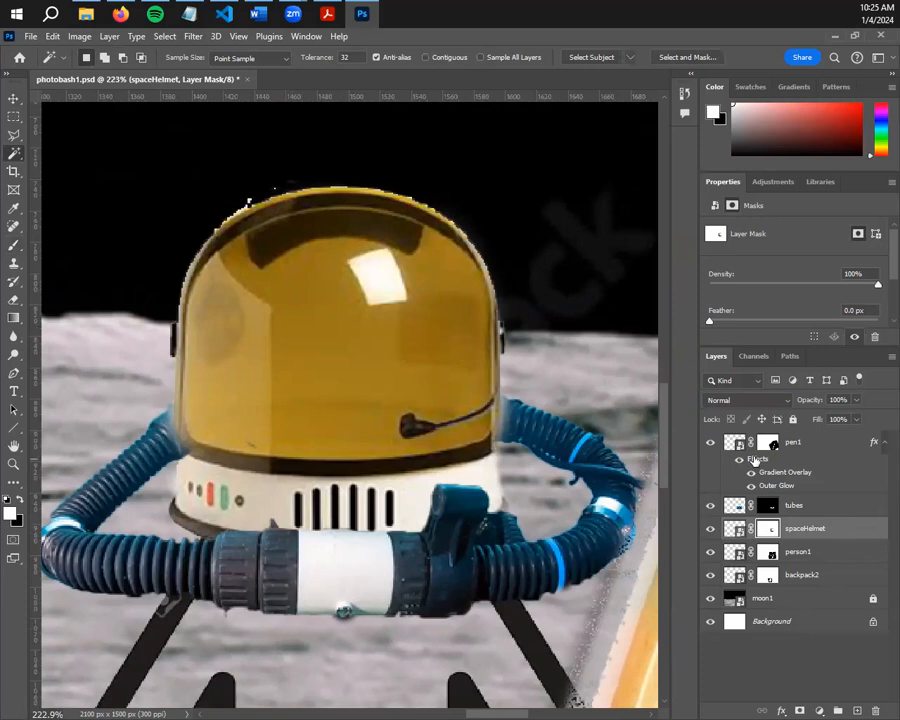
left_click(734, 531)
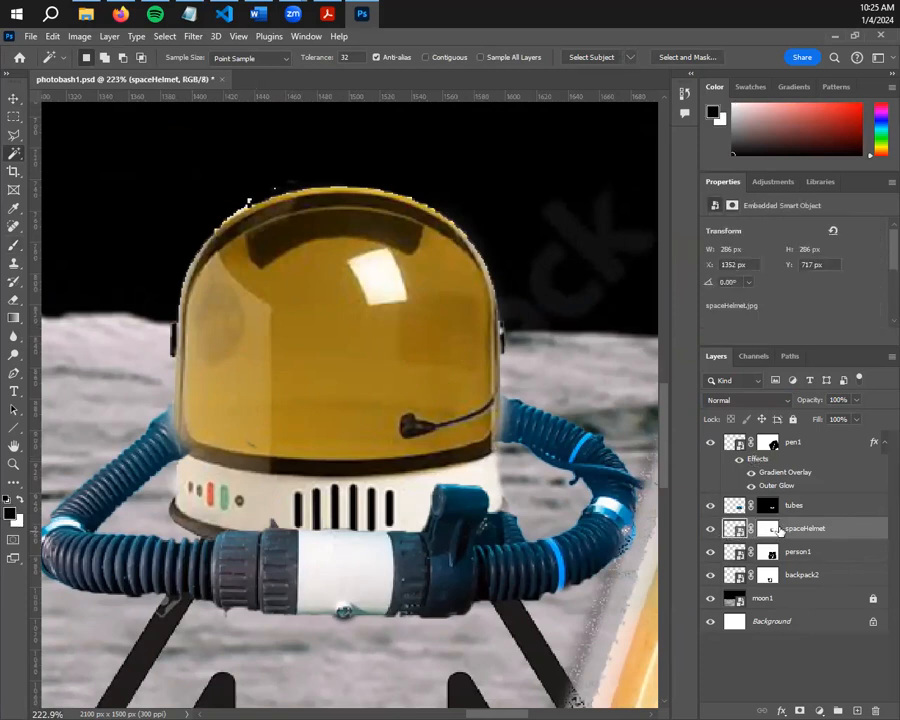
left_click(768, 532)
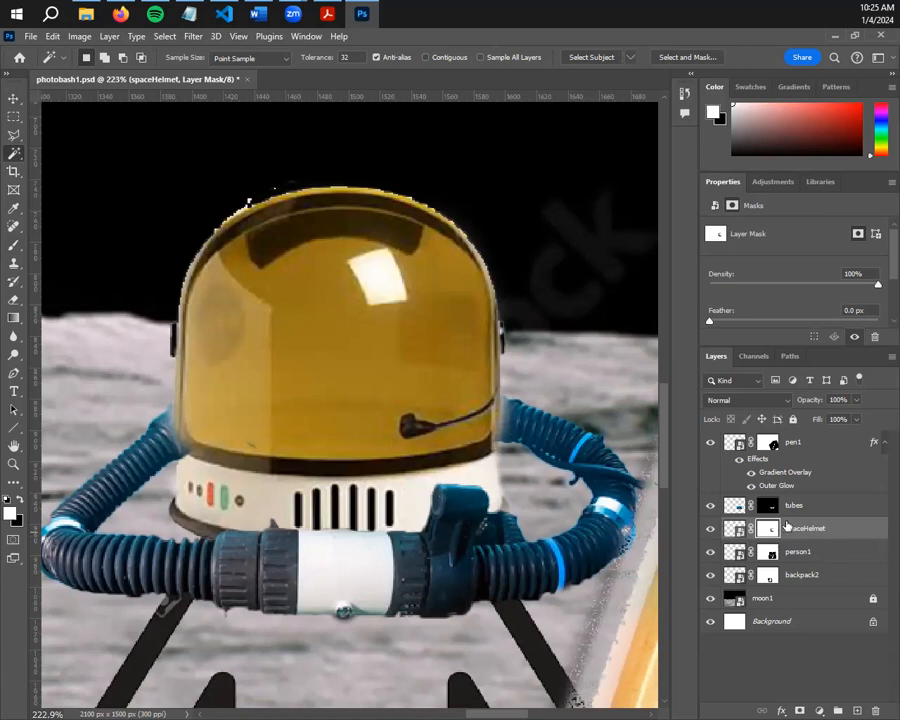
left_click(735, 531)
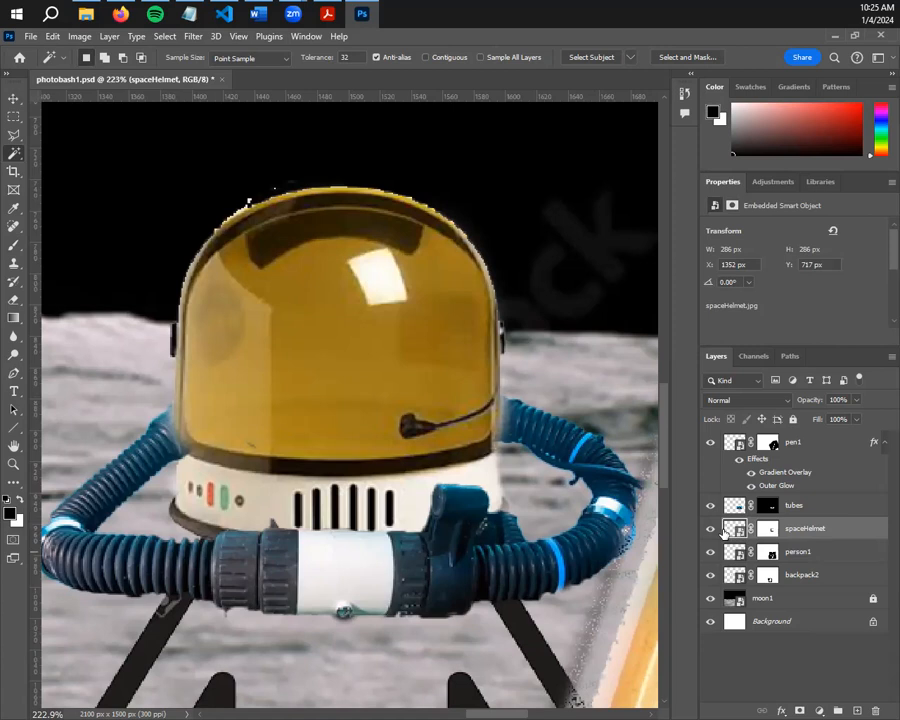
left_click(321, 347)
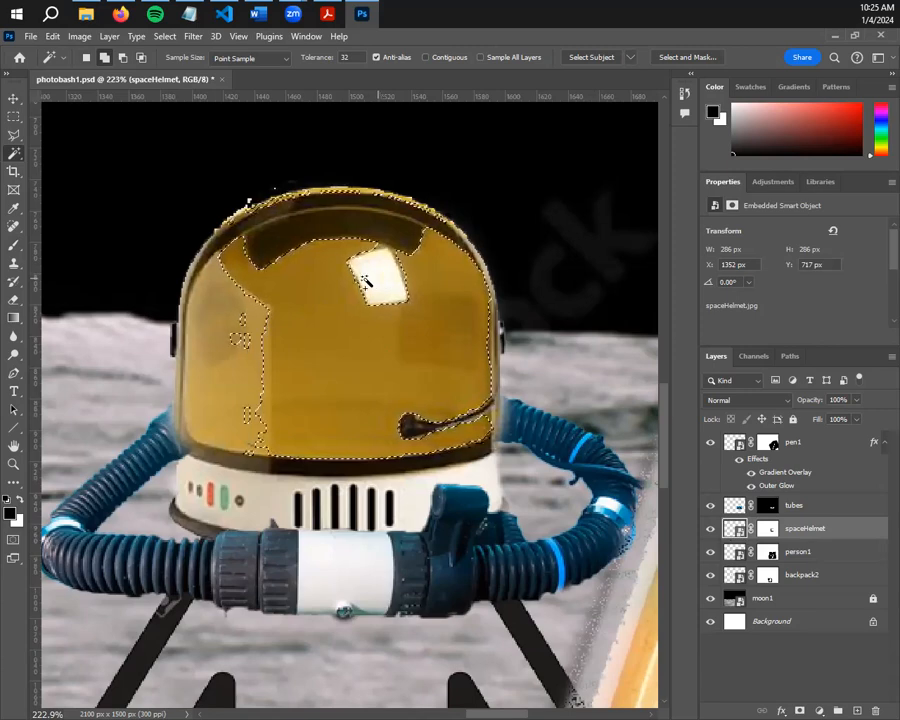
left_click(380, 274)
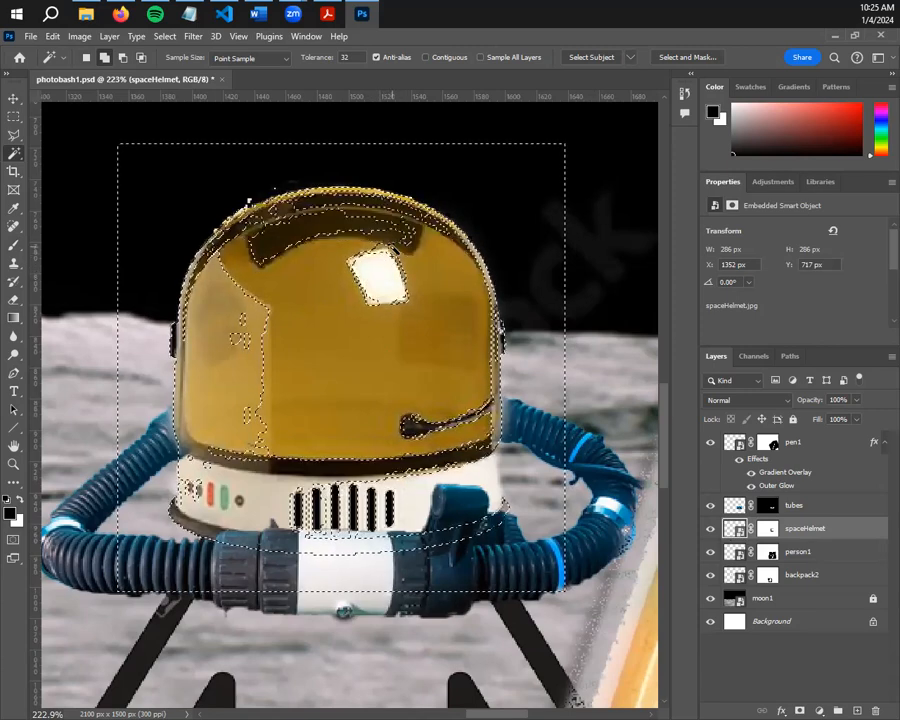
key("ctrl+d")
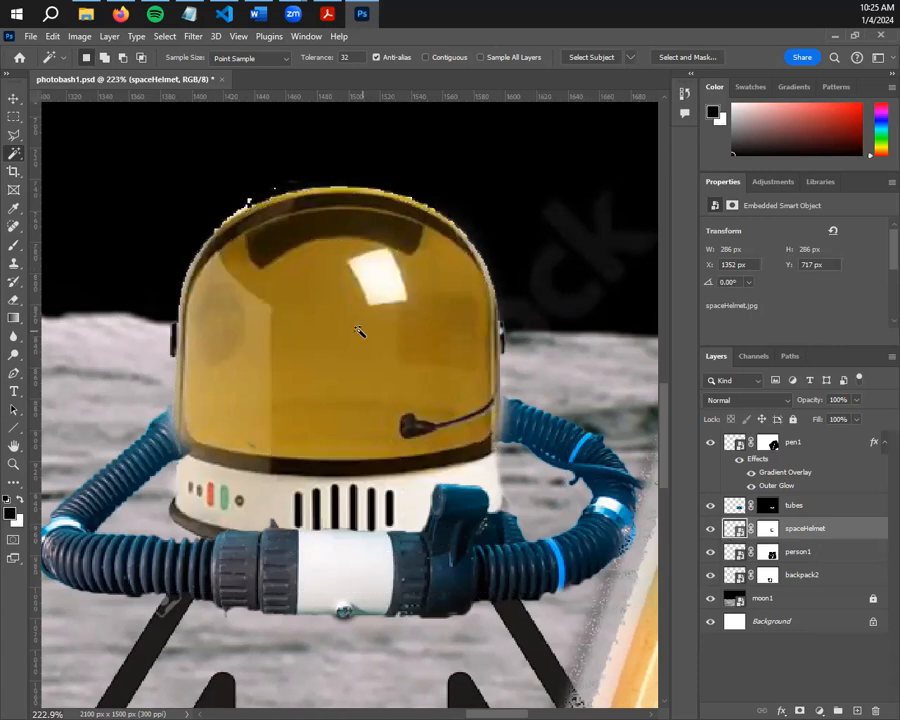
Select the helmet's whole visor glass on the spaceHelmet layer with the Quick Selection tool
right_click(15, 153)
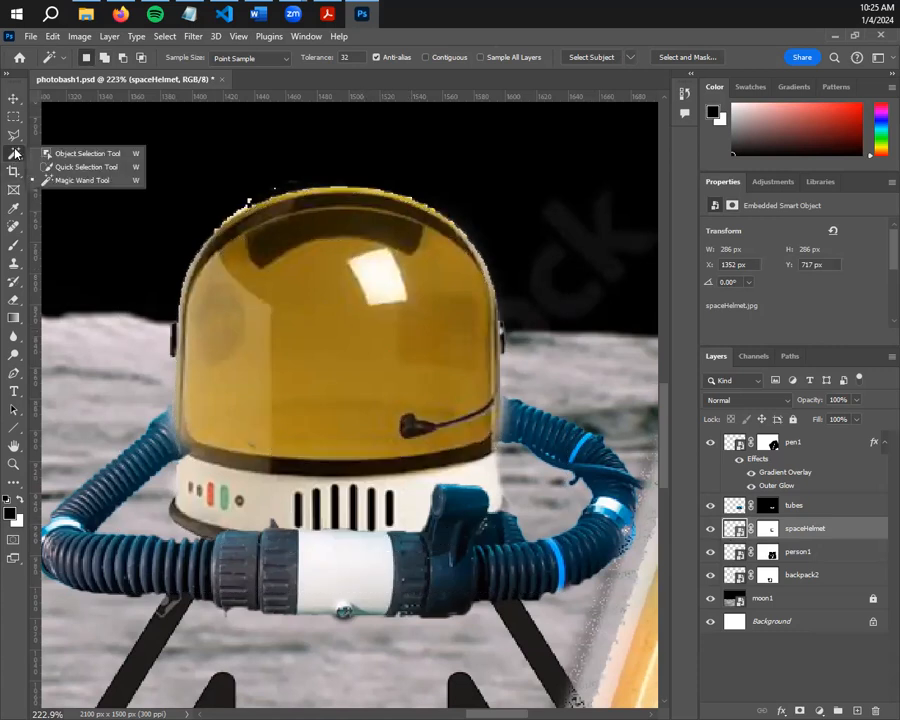
left_click(87, 167)
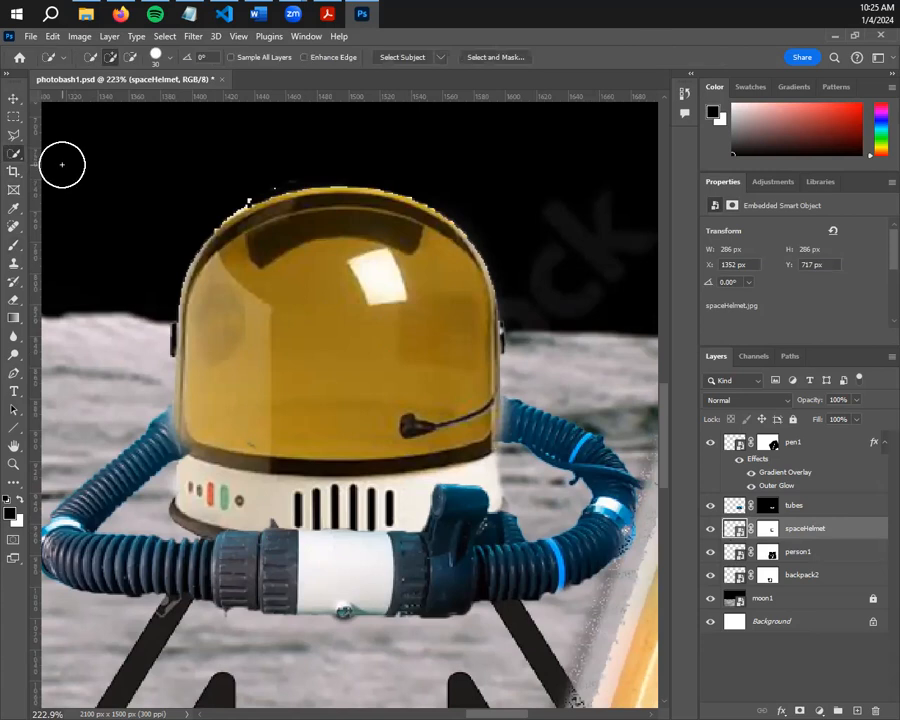
left_click(328, 333)
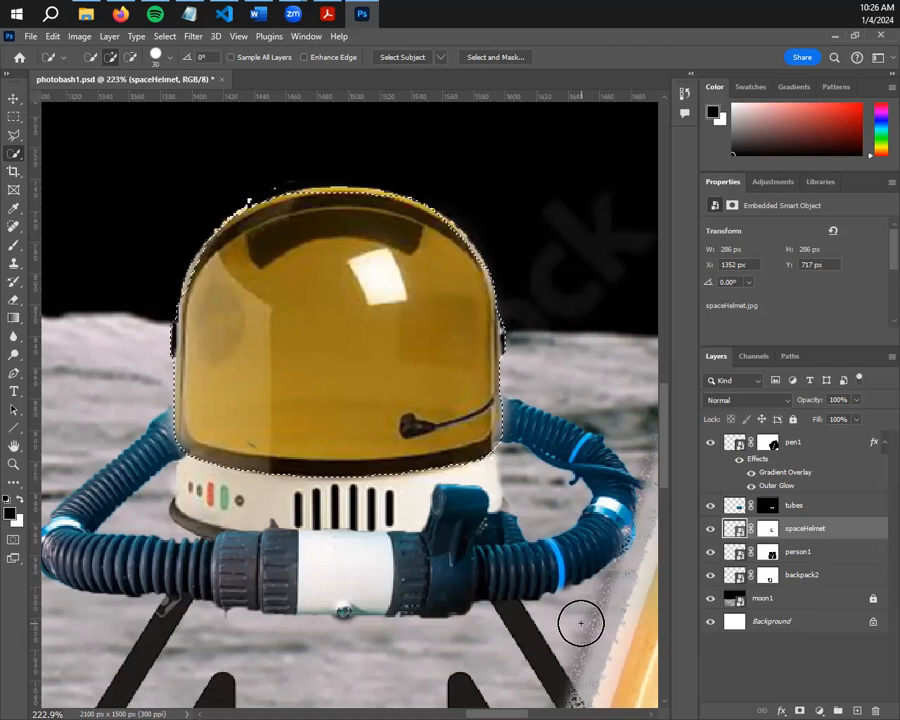
Copy the selected visor glass to a new layer, keeping the spaceHelmet layer's blend mode at Normal
left_click(748, 400)
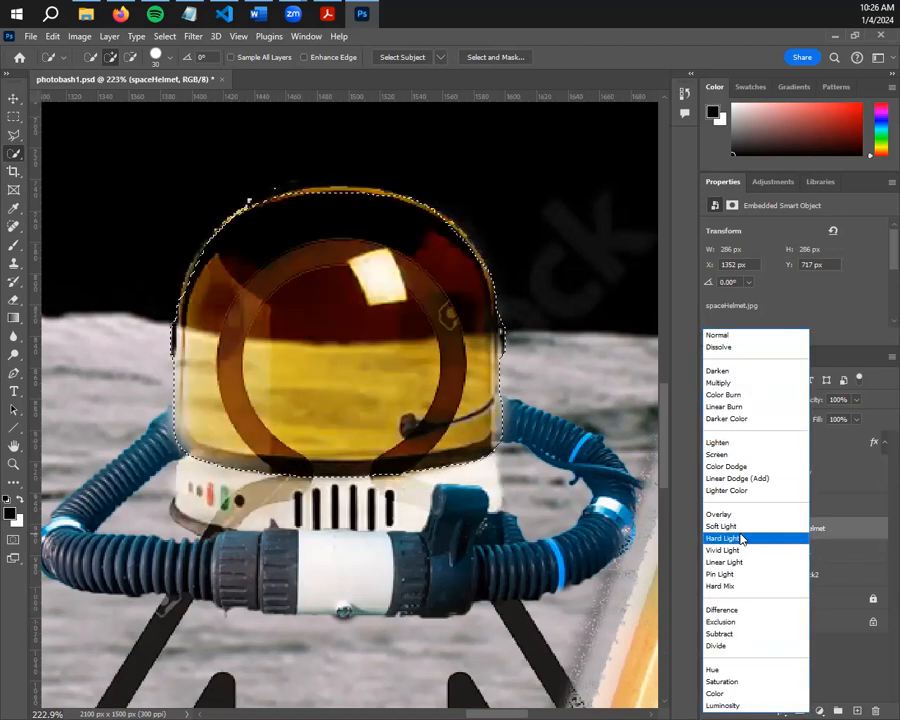
left_click(857, 671)
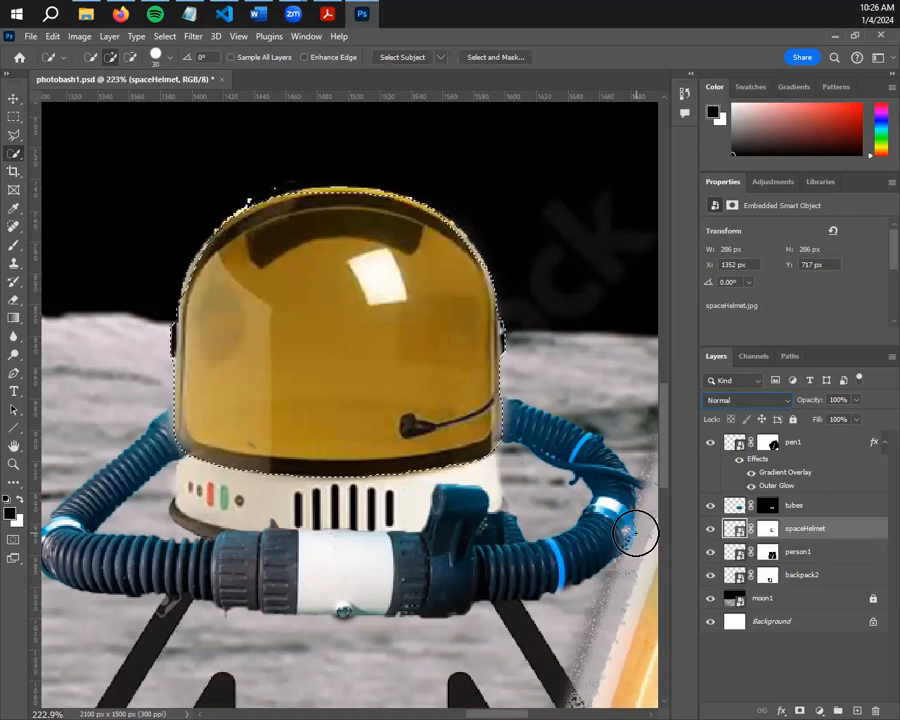
right_click(380, 345)
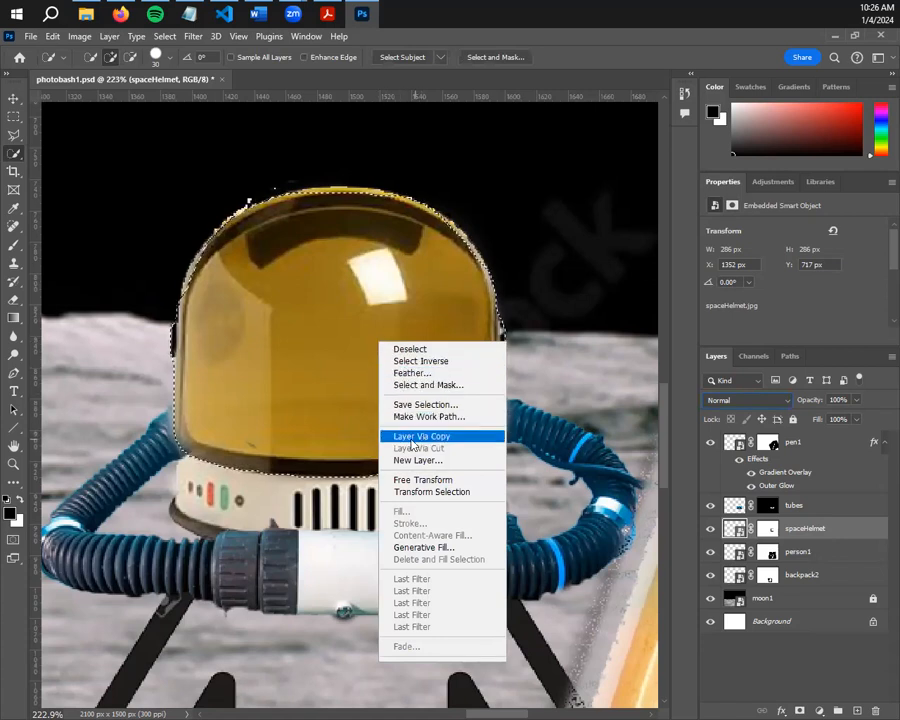
left_click(452, 440)
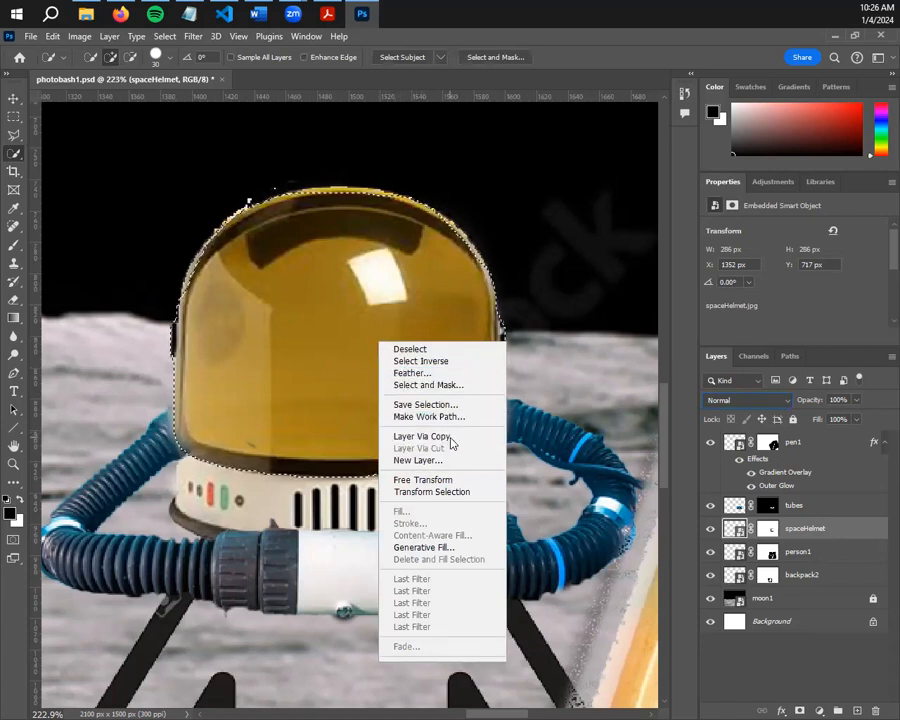
Toggle the visibility of spaceHelmet and the copied visor layer to compare them, and rename the copy maskGlass
left_click(710, 551)
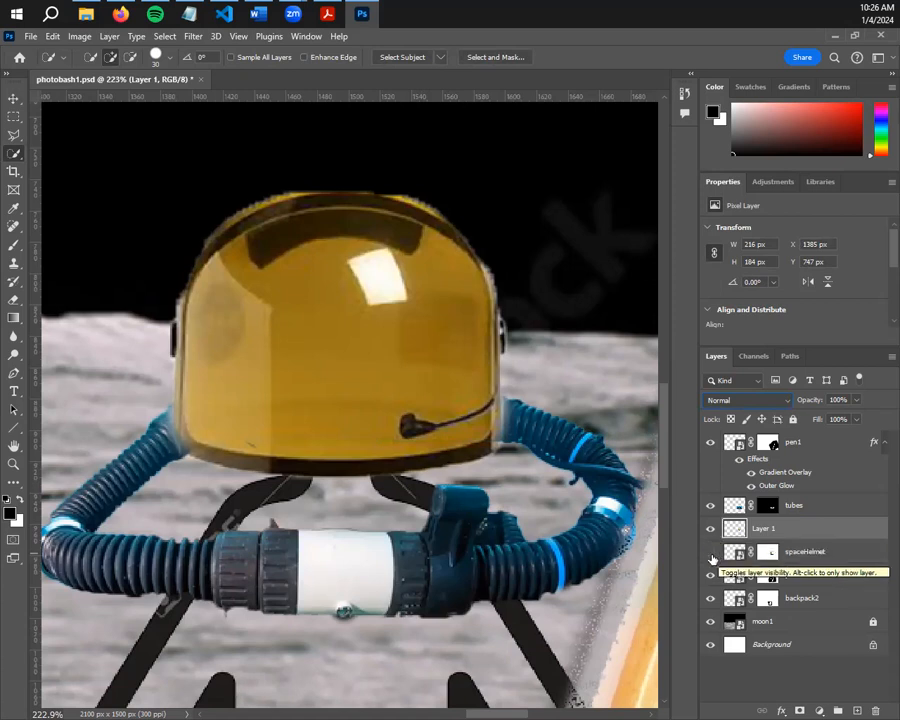
left_click(710, 528)
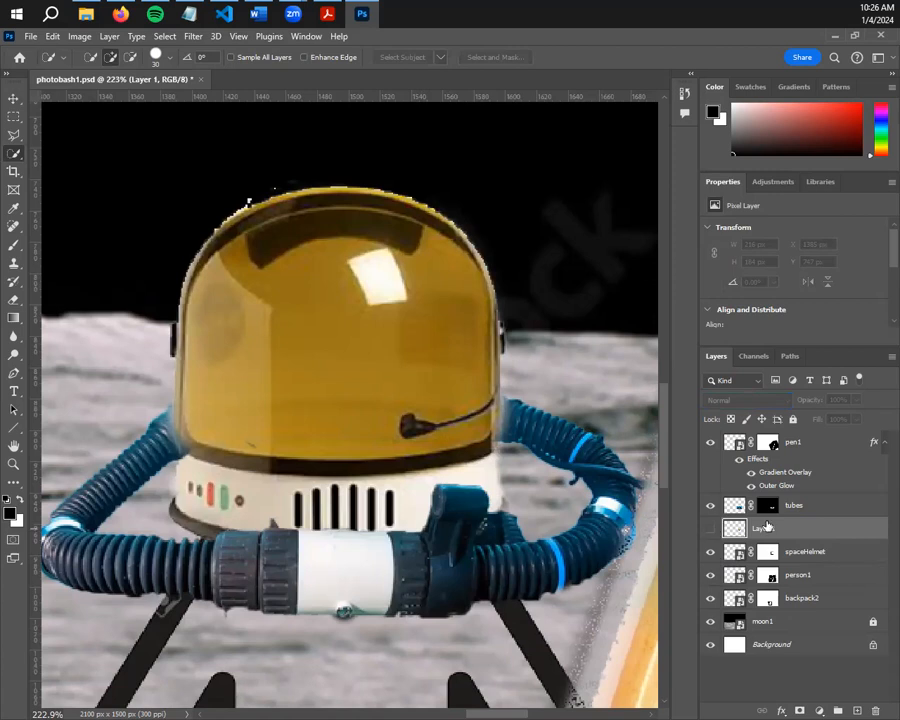
double_click(767, 528)
type("maskGlass")
key("Return")
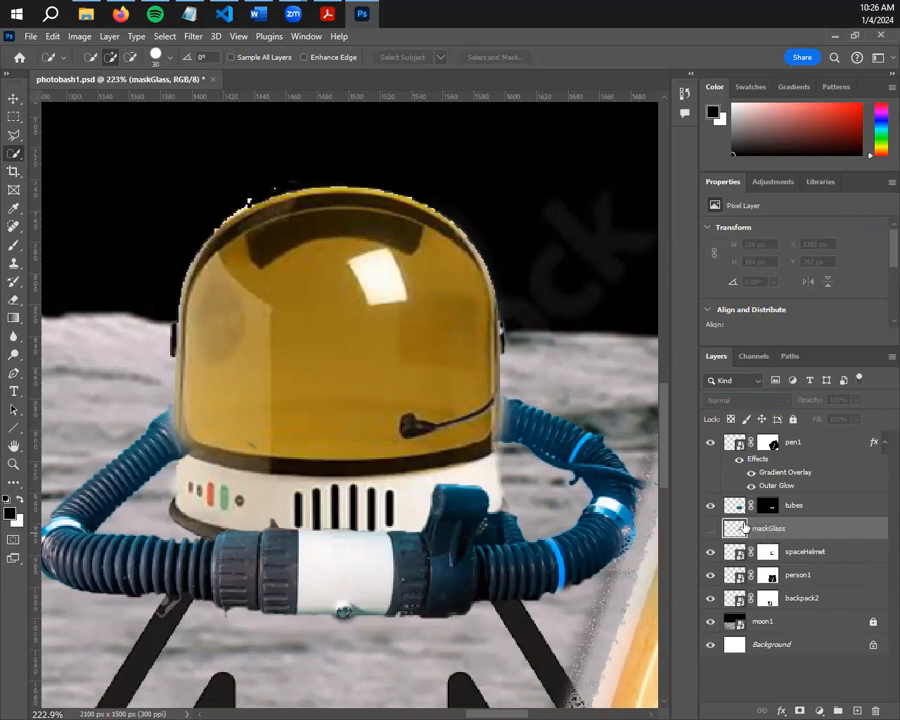
Toggle the visibility of the spaceHelmet, maskGlass and tubes layers to compare the separate glass with the full helmet
left_click(710, 551)
left_click(711, 528)
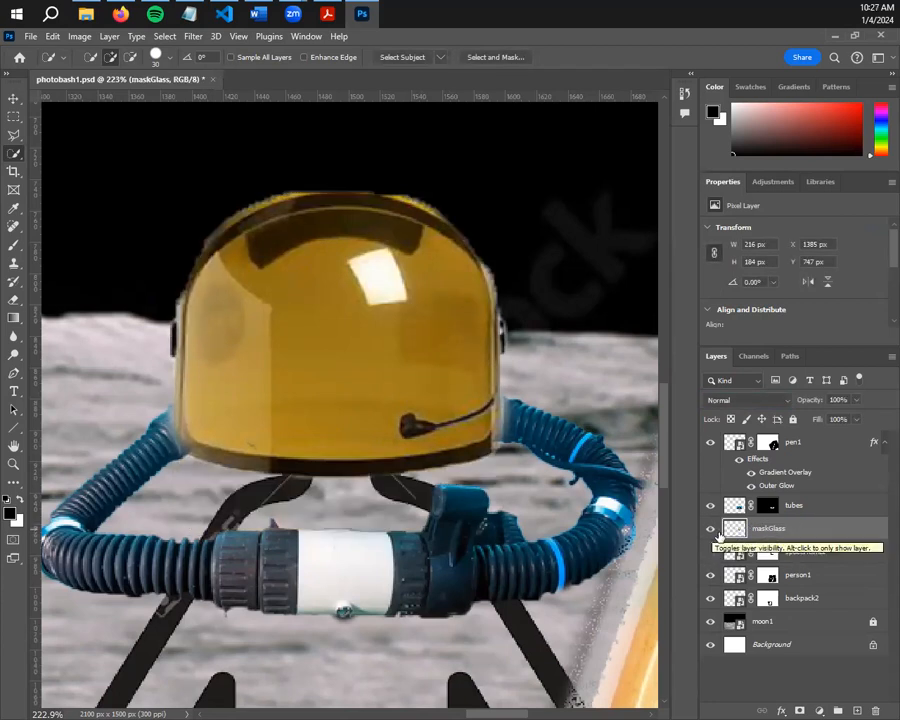
left_click(711, 551)
left_click(711, 528)
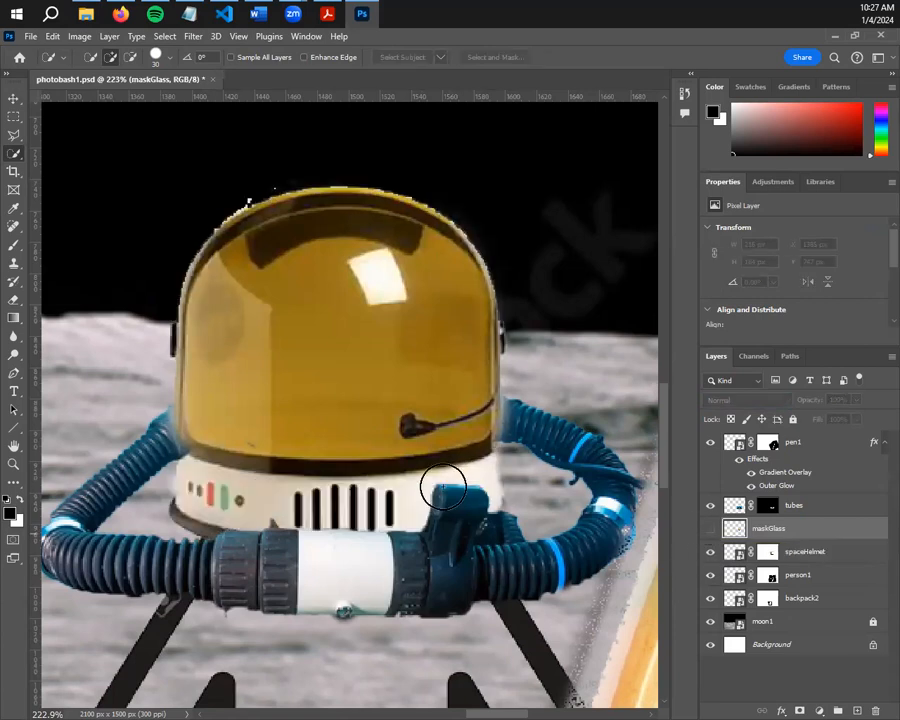
left_click(710, 505)
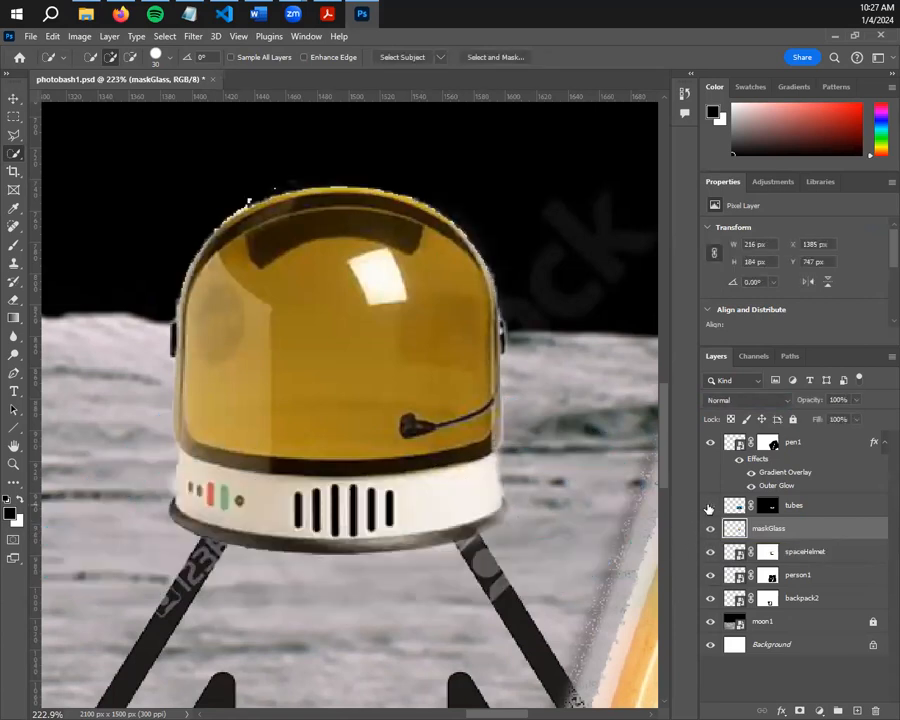
left_click(710, 506)
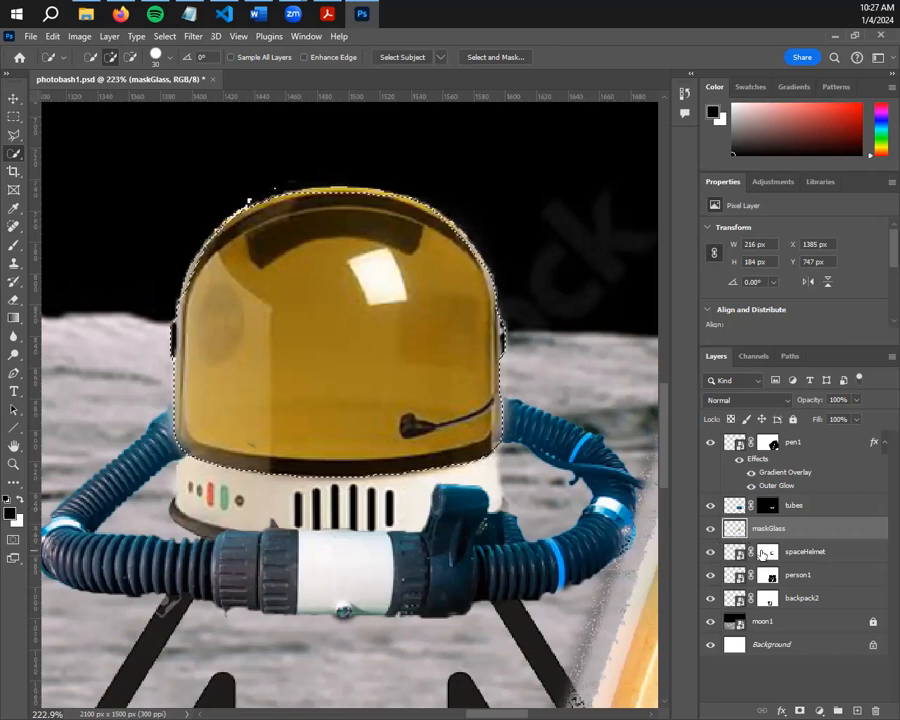
Fill the visor-shaped selection on the spaceHelmet layer's mask with black at 100% opacity, and hide maskGlass to check the opening
left_click(765, 552)
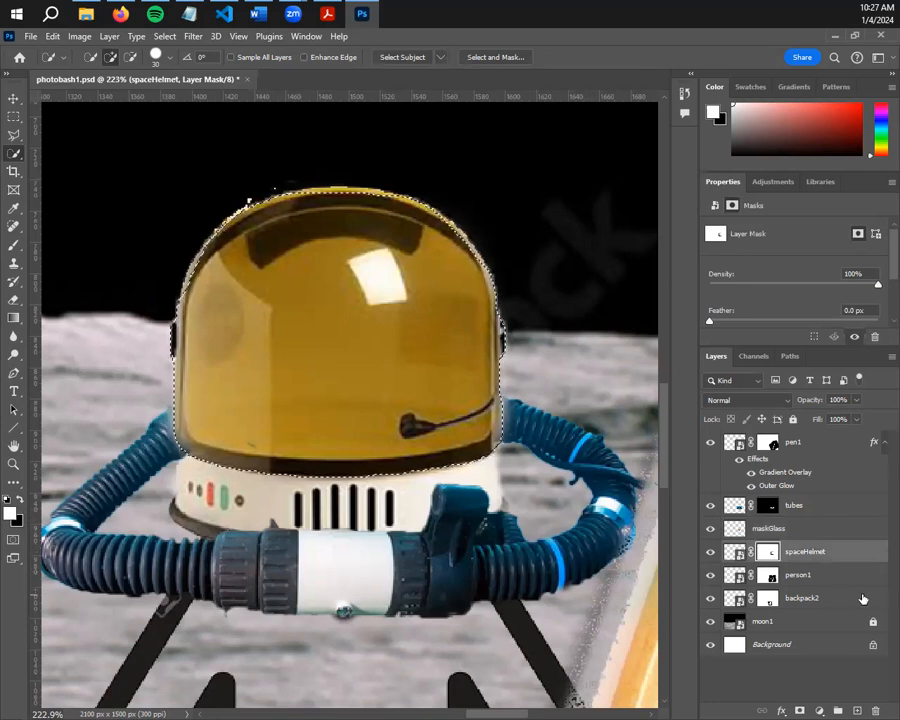
key("i")
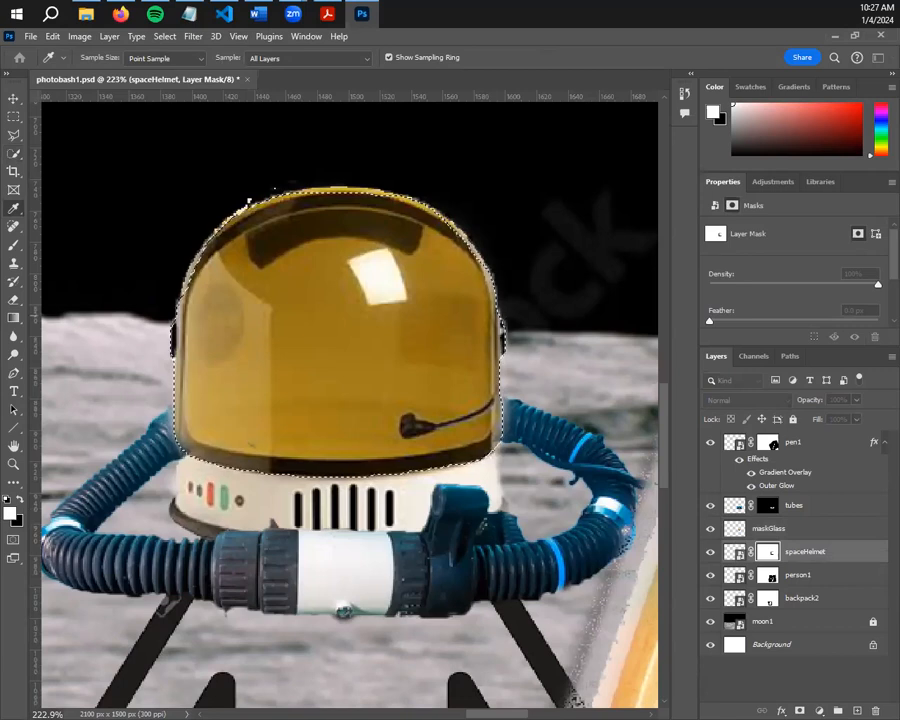
key("shift+BackSpace")
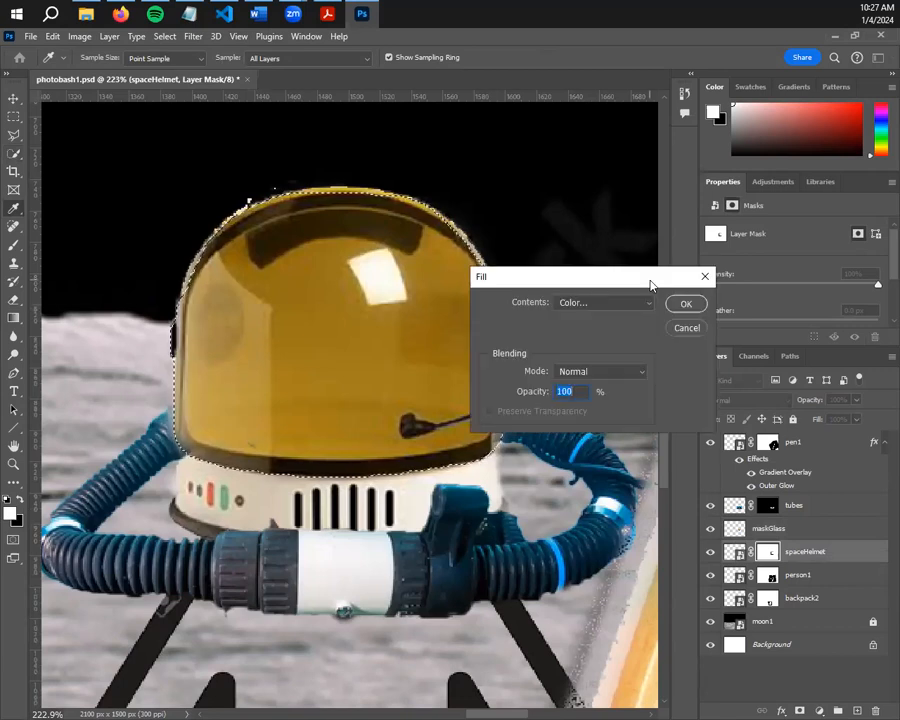
left_click(599, 302)
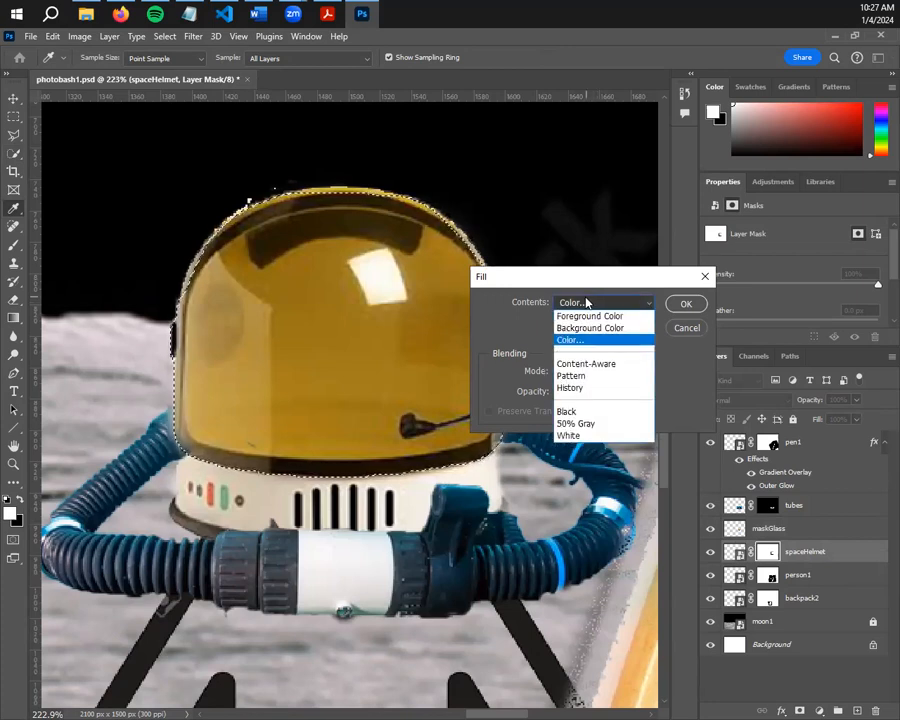
left_click(588, 413)
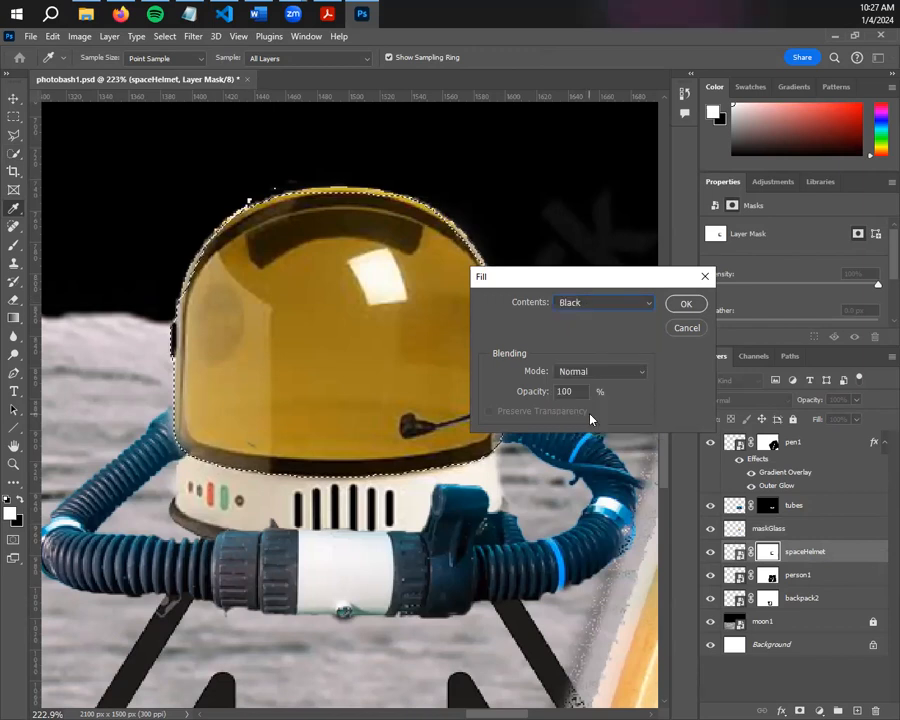
left_click(685, 310)
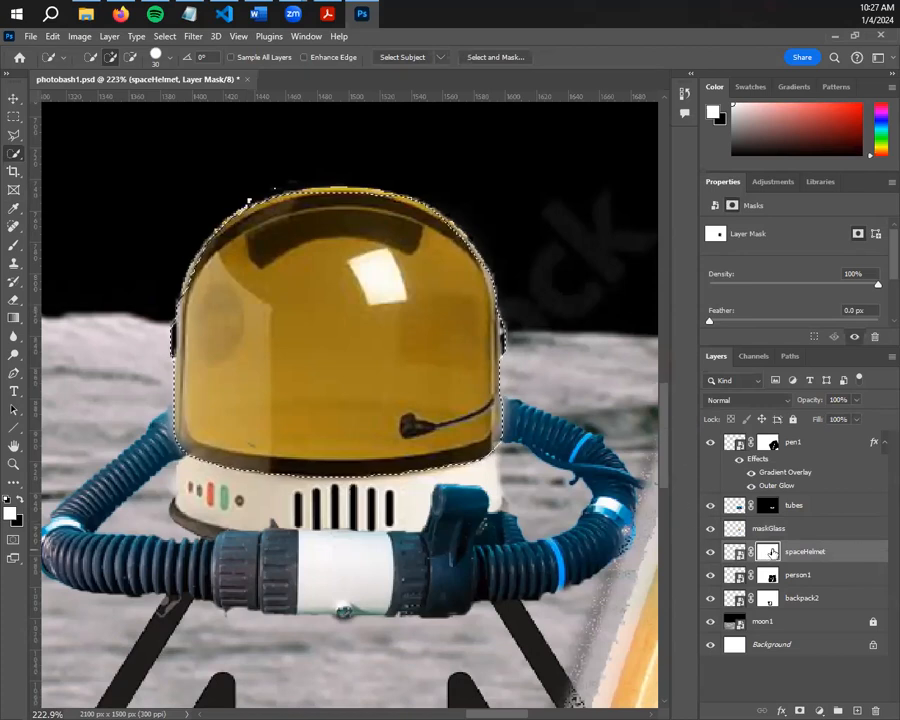
left_click(710, 528)
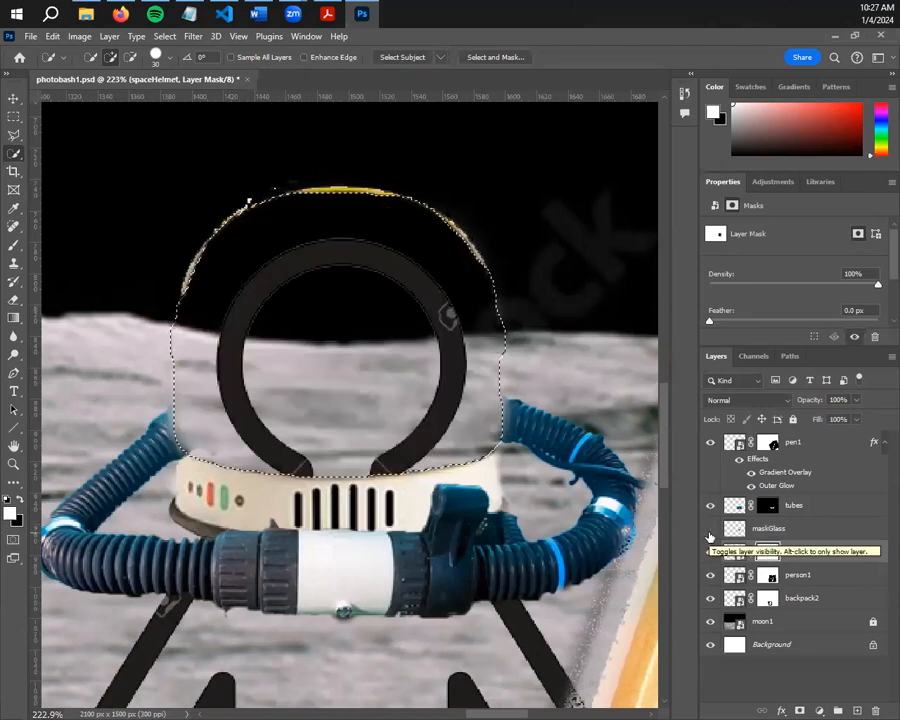
Clear the visor selection, toggle the maskGlass layer's visibility to compare the helmet with and without glass, and make maskGlass the active layer
key("ctrl+d")
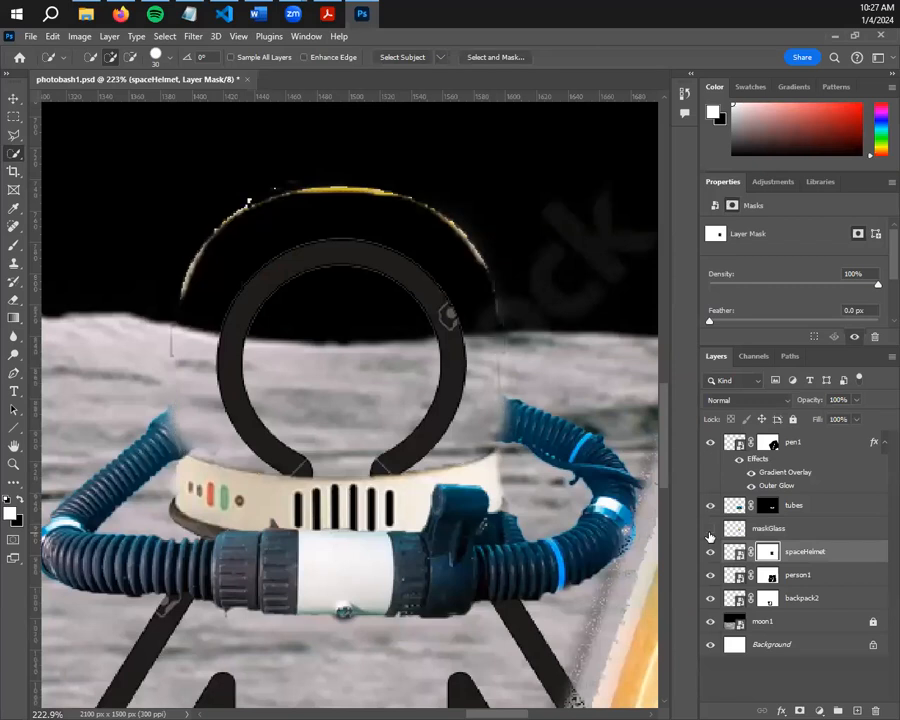
left_click(710, 529)
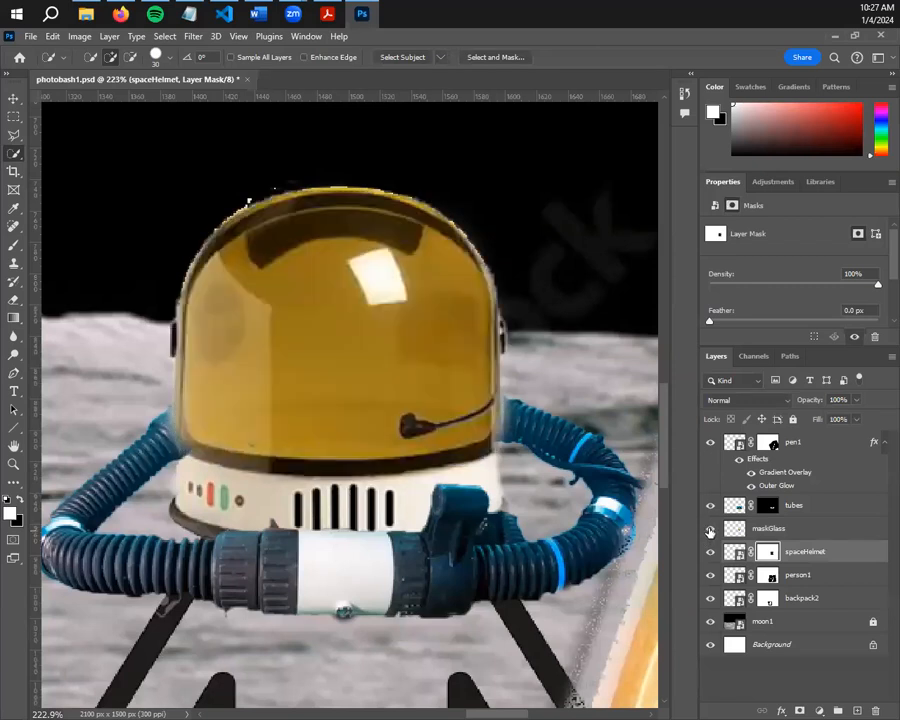
left_click(710, 529)
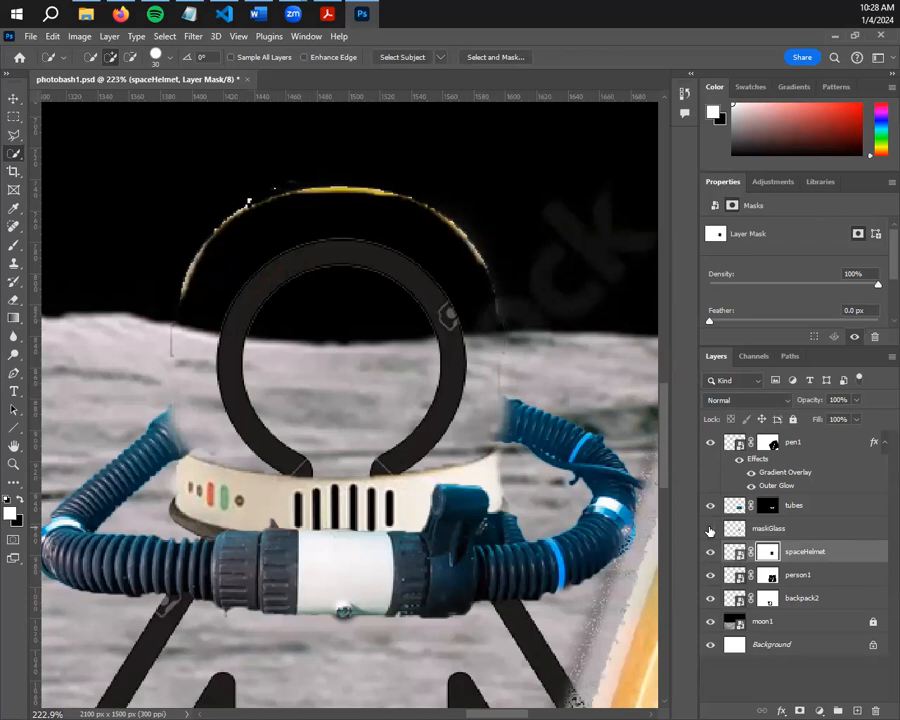
left_click(710, 528)
left_click(800, 527)
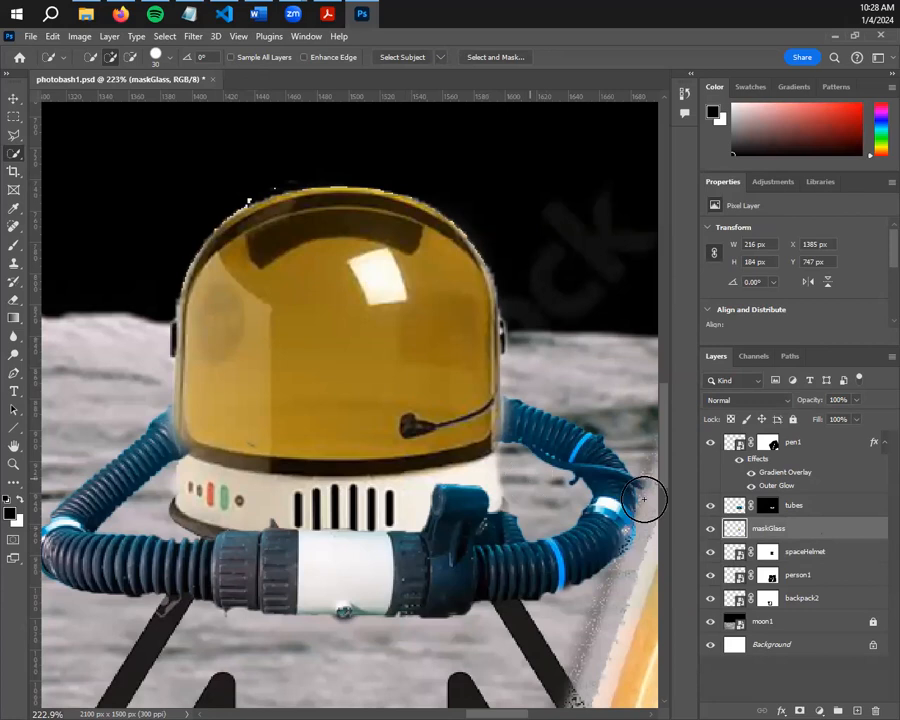
Try a black Brush scribble across the visor on the maskGlass layer, and undo it
scroll(220, 300, "right", 1)
left_click(14, 232)
left_click(14, 247)
mouse_move(228, 324)
left_mouse_down()
mouse_move(325, 325)
mouse_move(320, 398)
mouse_move(336, 414)
left_mouse_up()
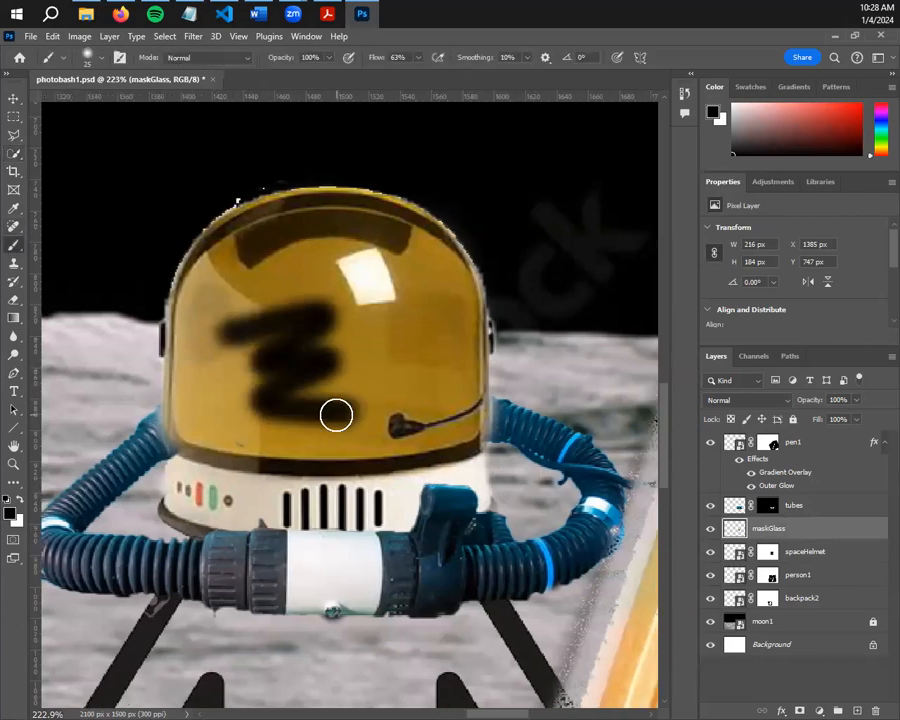
key("ctrl+z")
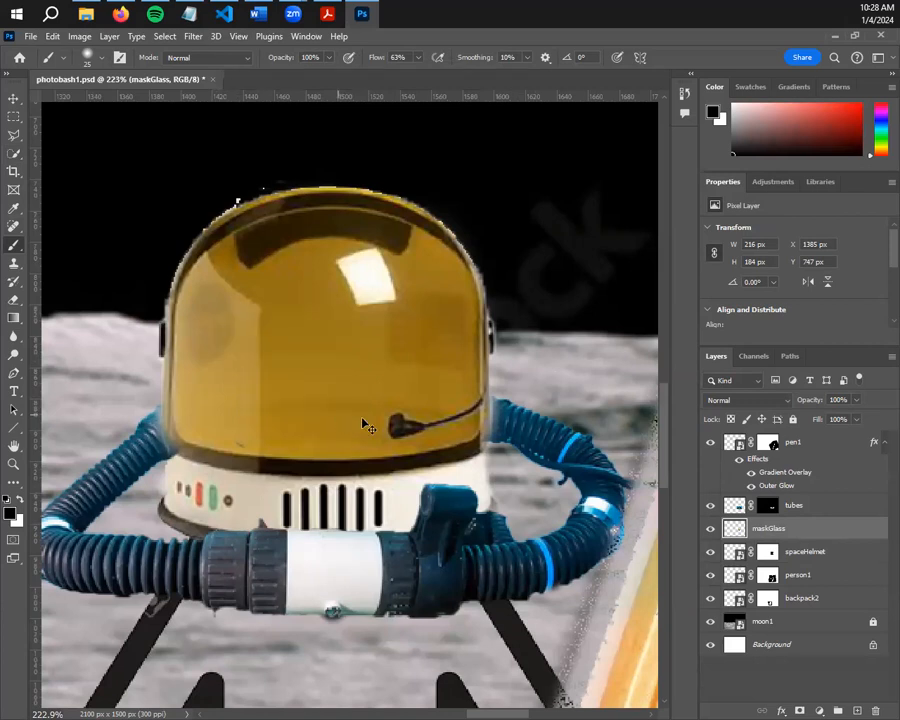
Set the maskGlass layer's blend mode to Hard Light, and deselect all layers with the Move tool
left_click(748, 400)
left_click(765, 538)
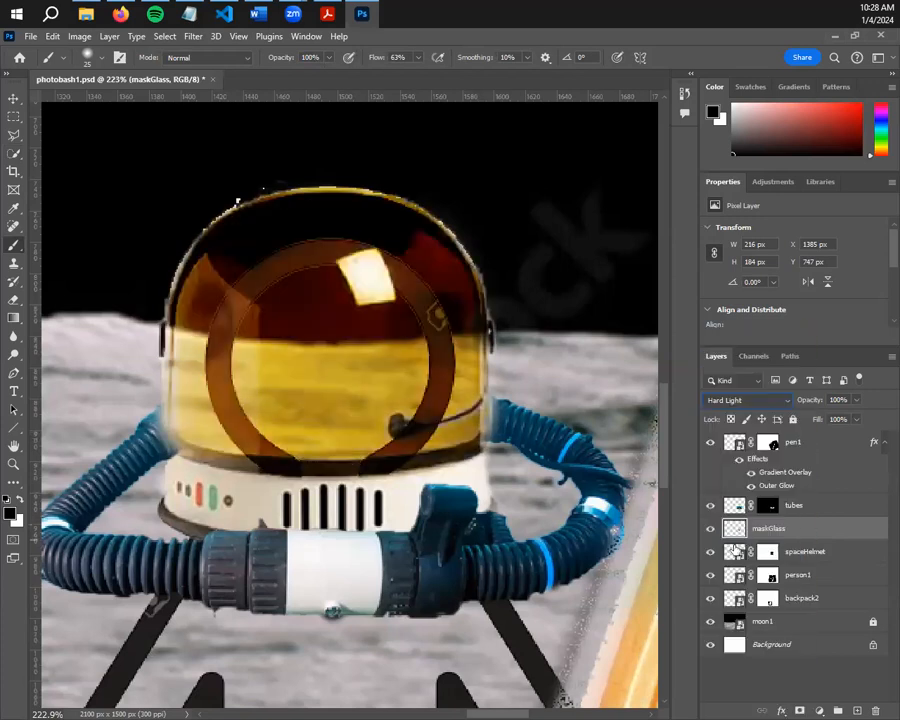
left_click(13, 98)
left_click(103, 117)
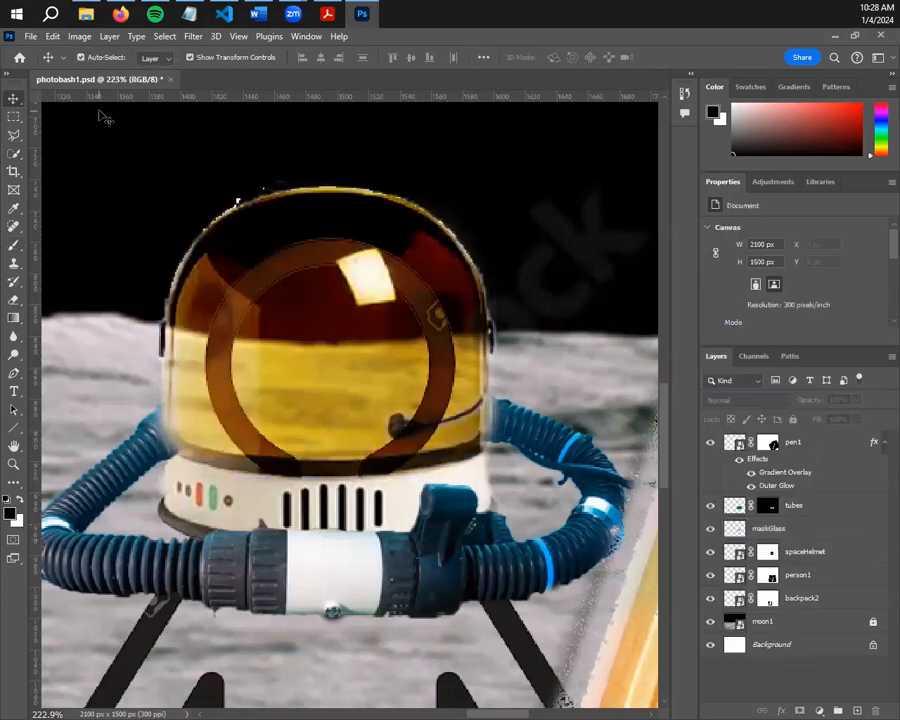